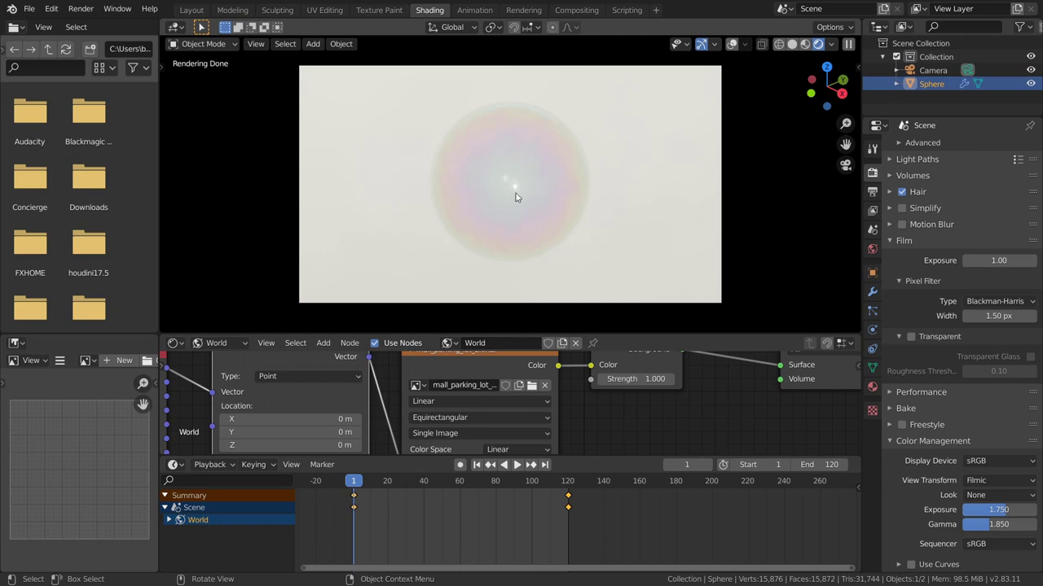
# Step: Orbit the rendered bubble against the parking-lot sky, then frame and maximize the World node tree
pyautogui.moveTo(509, 177); pyautogui.dragTo(519, 210, button='middle')
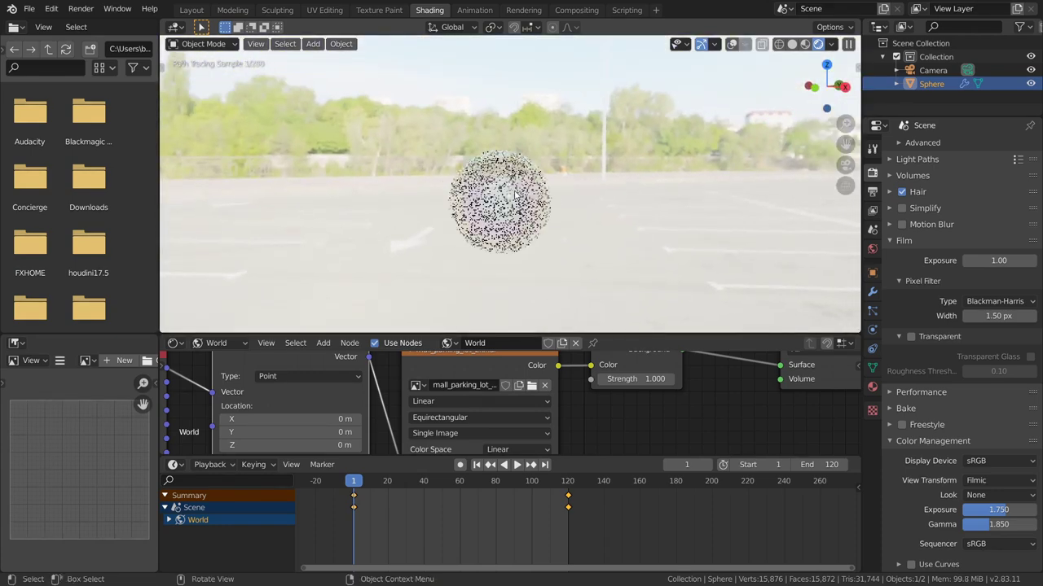
pyautogui.moveTo(503, 202)
pyautogui.mouseDown(button='middle')
pyautogui.moveTo(541, 173)
pyautogui.moveTo(486, 226)
pyautogui.mouseUp(button='middle')
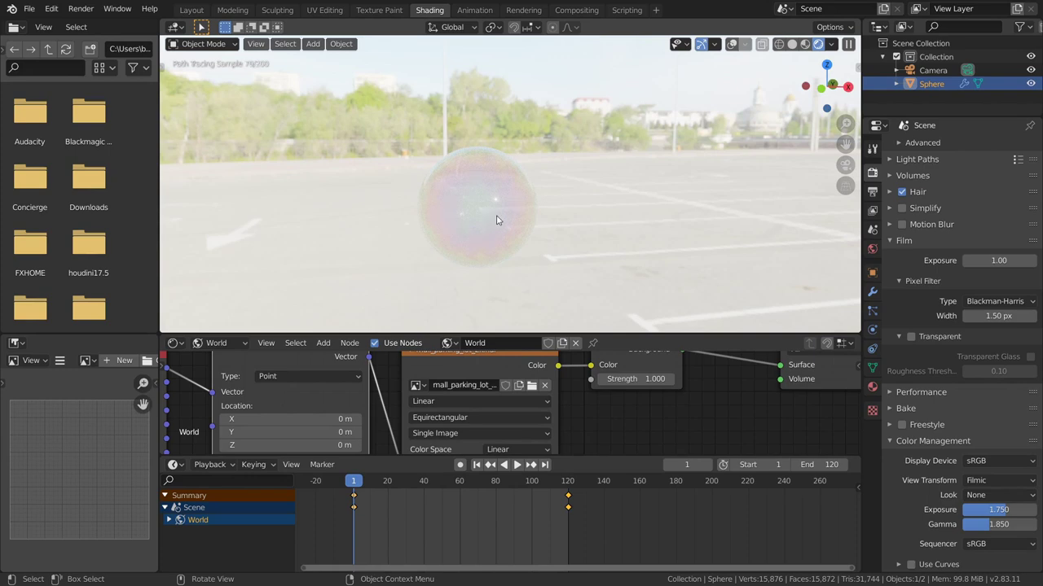
pyautogui.moveTo(496, 218); pyautogui.dragTo(500, 198, button='middle')
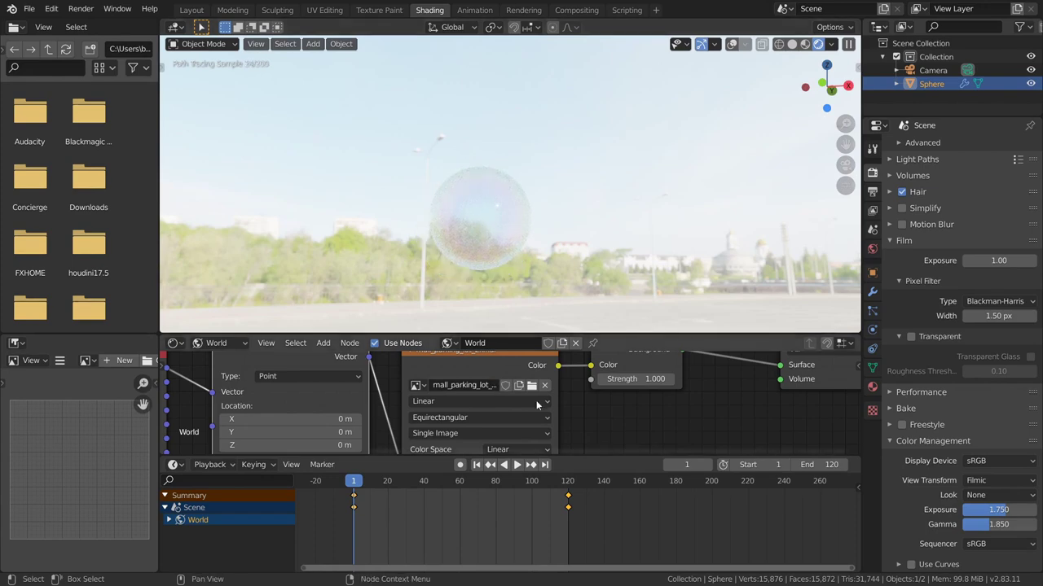
pyautogui.press('Home')
pyautogui.hotkey('ctrl', 'space')
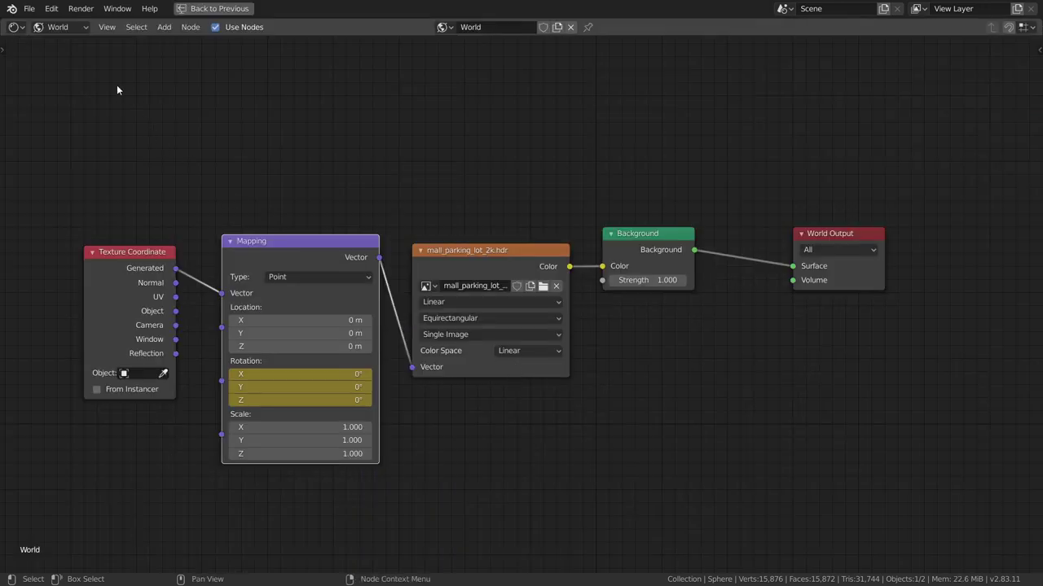
# Step: Inspect the sphere's material node tree, restore the layout, and start a new General file
pyautogui.click(59, 27)
pyautogui.click(63, 51)
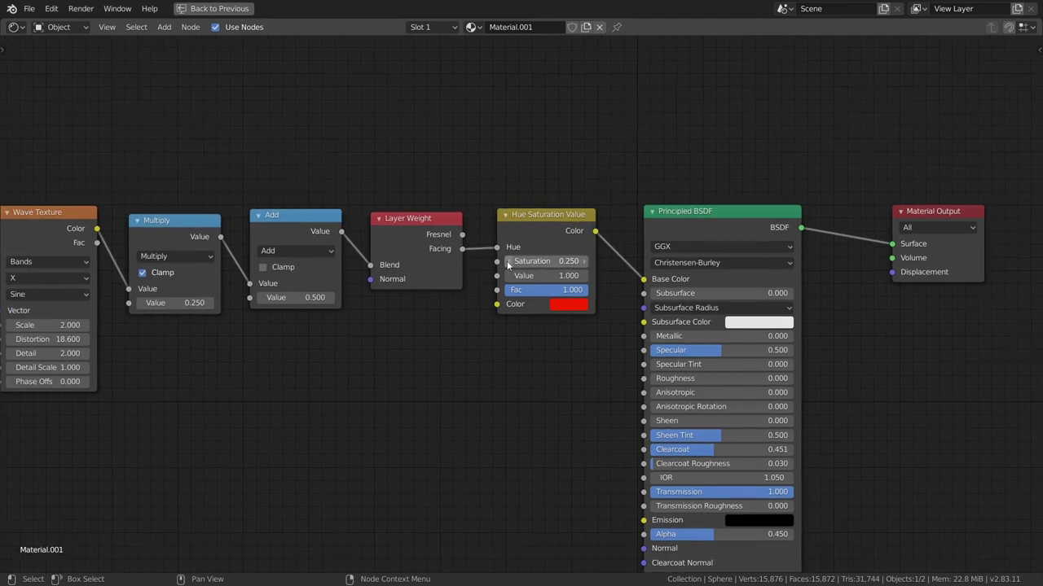
pyautogui.hotkey('ctrl', 'space')
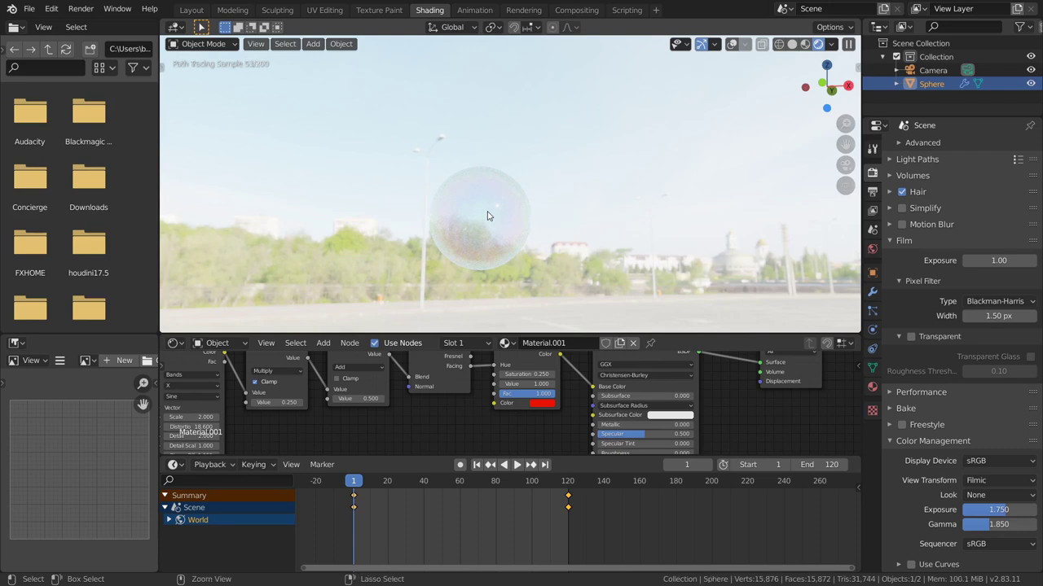
pyautogui.hotkey('ctrl', 'n')
pyautogui.click(487, 214)
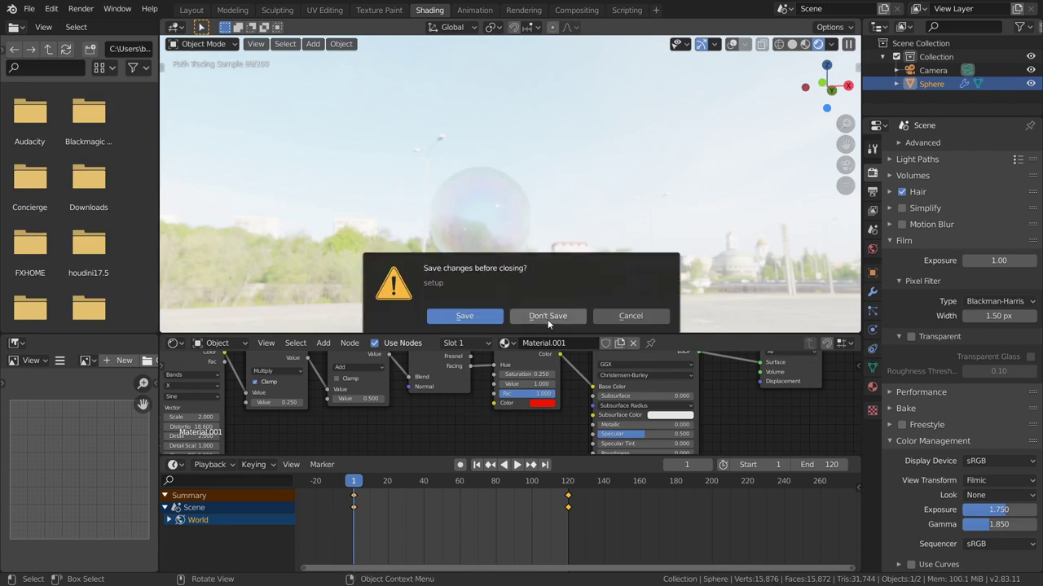
# Step: Discard the unsaved changes and view the new scene through the camera, zoomed in
pyautogui.click(547, 319)
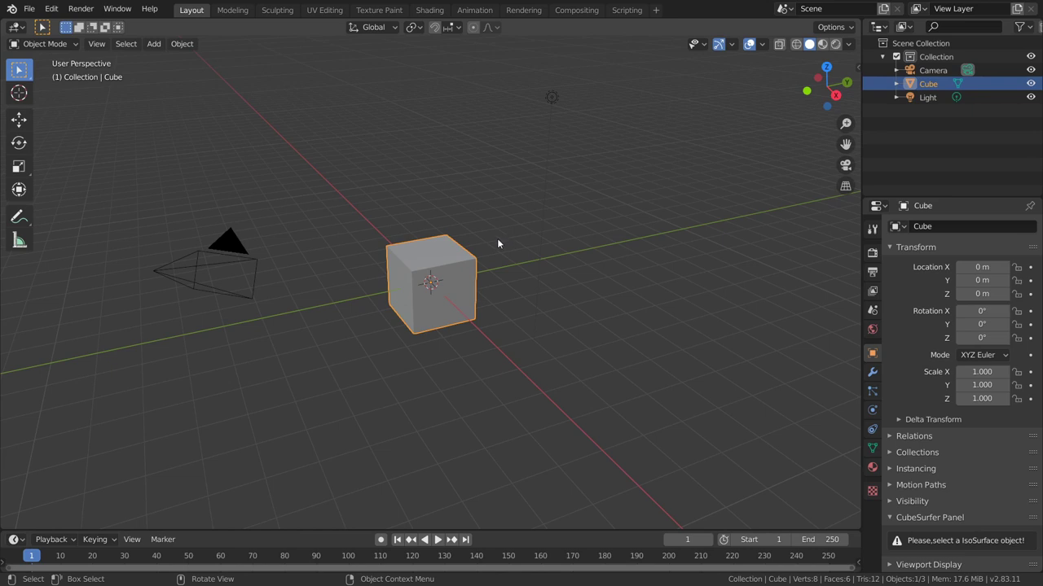
pyautogui.click(846, 165)
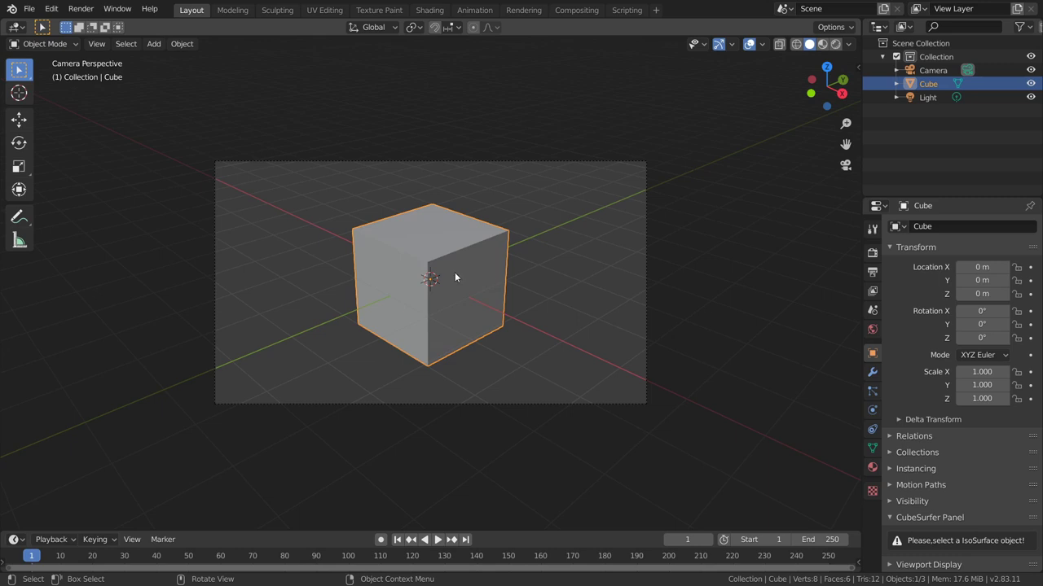
pyautogui.scroll(2, 450, 265)
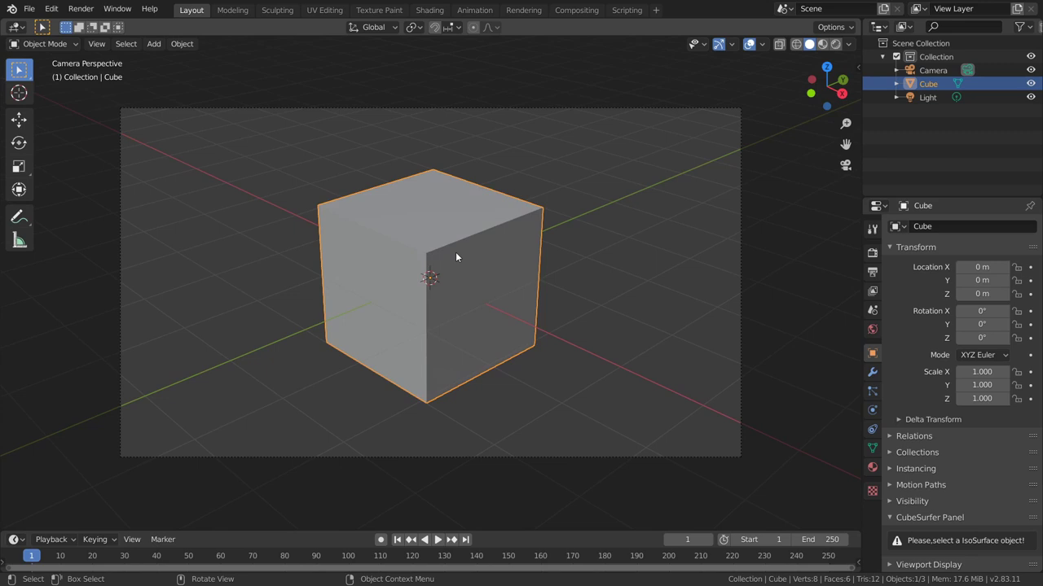
# Step: Delete the default cube and add a UV sphere at the origin
pyautogui.press('x')
pyautogui.click(456, 253)
pyautogui.hotkey('shift', 'a')
pyautogui.moveTo(418, 211)
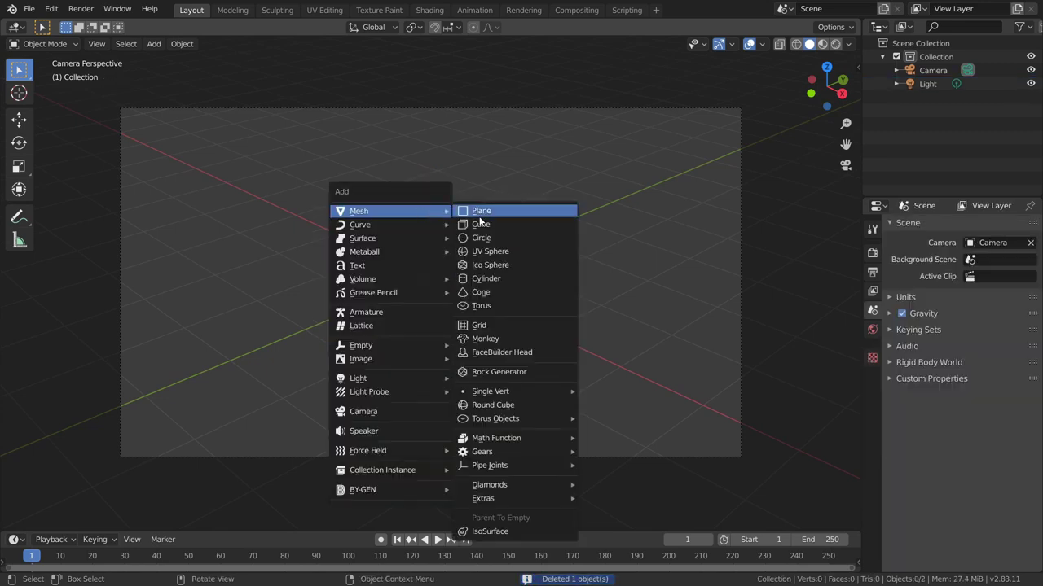
pyautogui.click(487, 252)
pyautogui.scroll(1, 461, 259)
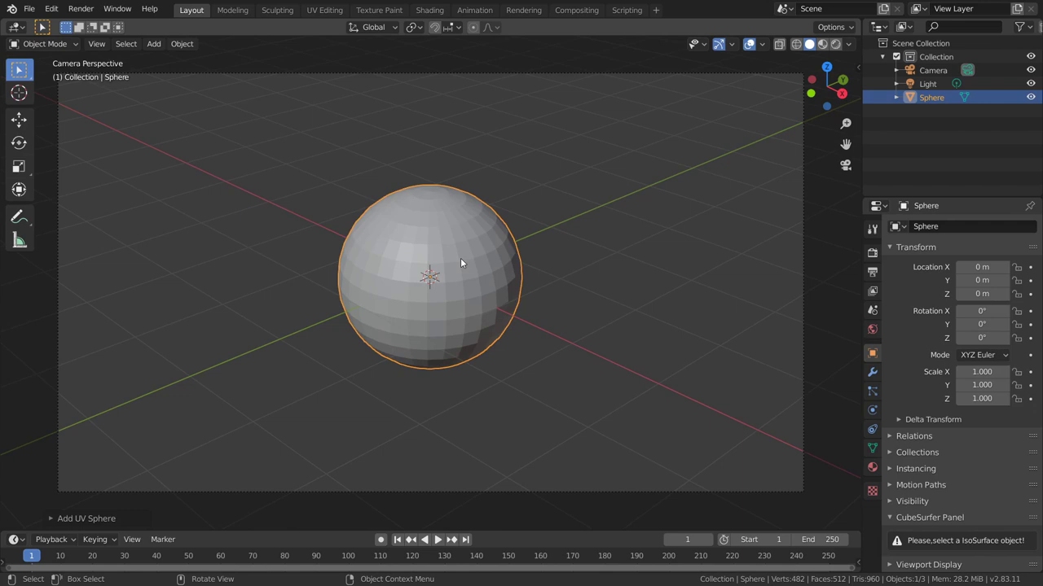
# Step: Shade the sphere smooth and apply a level-3 Subdivision Surface modifier
pyautogui.rightClick(461, 257)
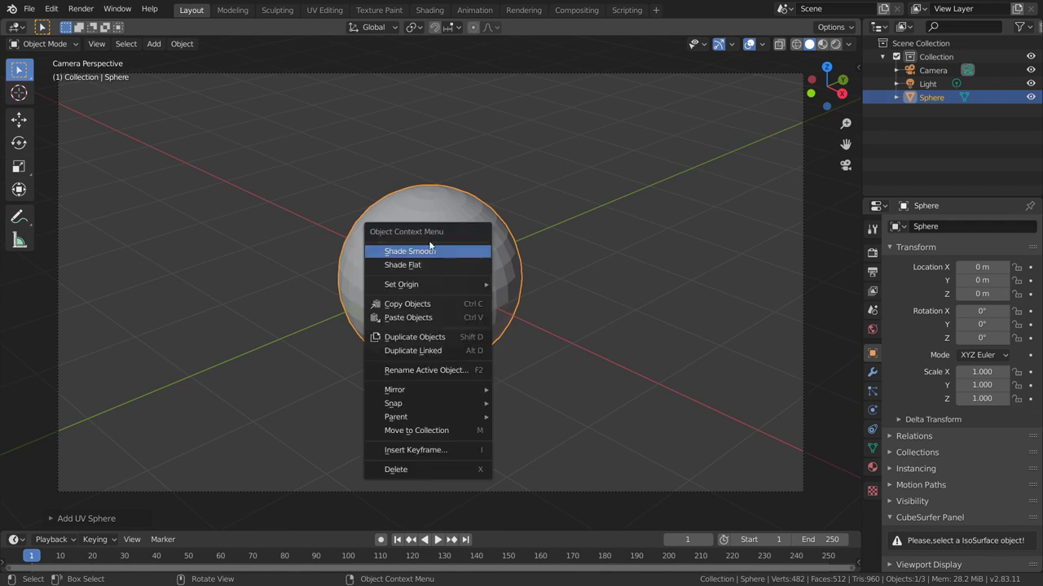
pyautogui.click(432, 253)
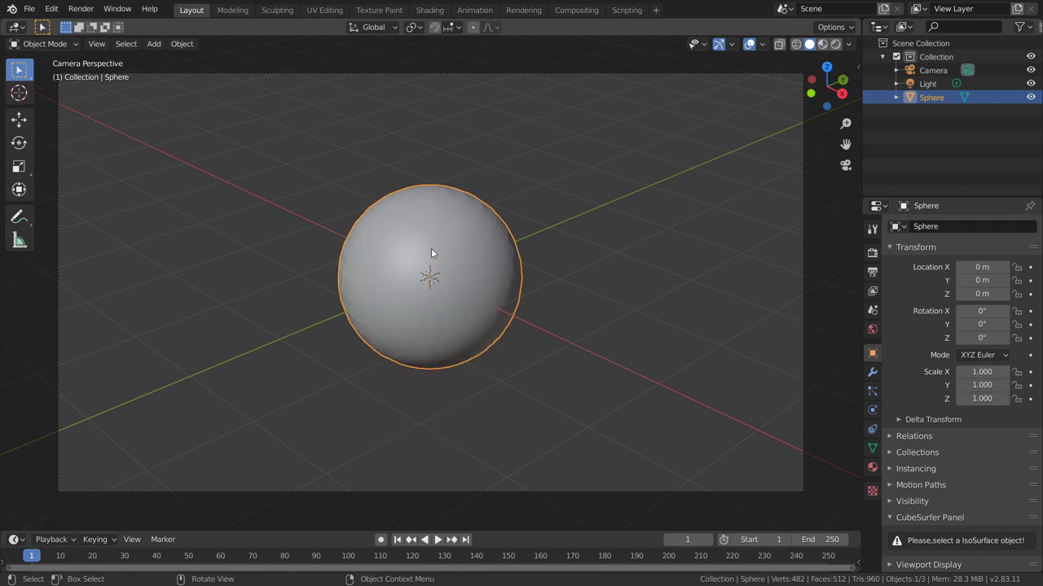
pyautogui.click(871, 371)
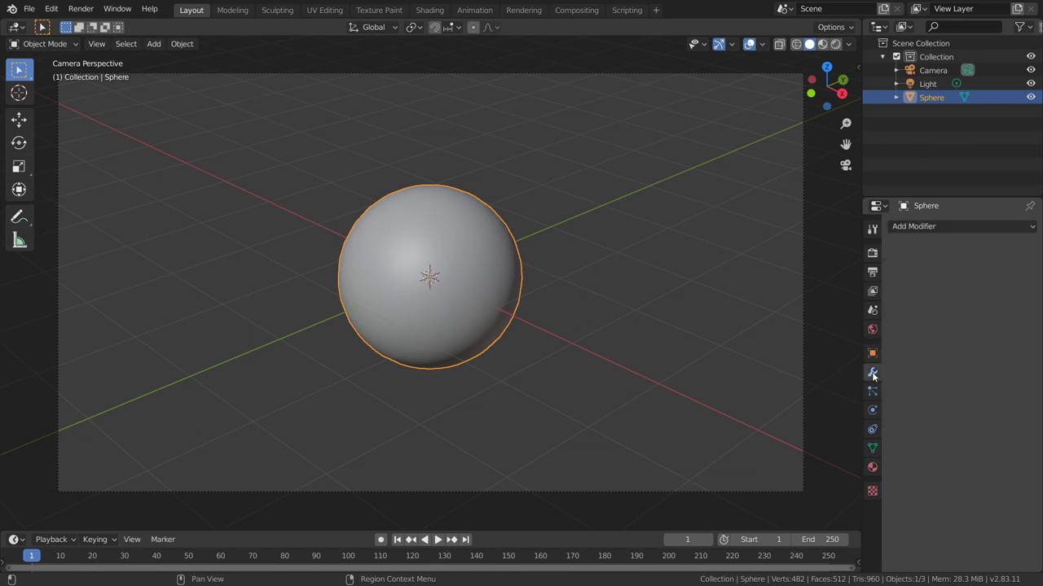
pyautogui.click(927, 227)
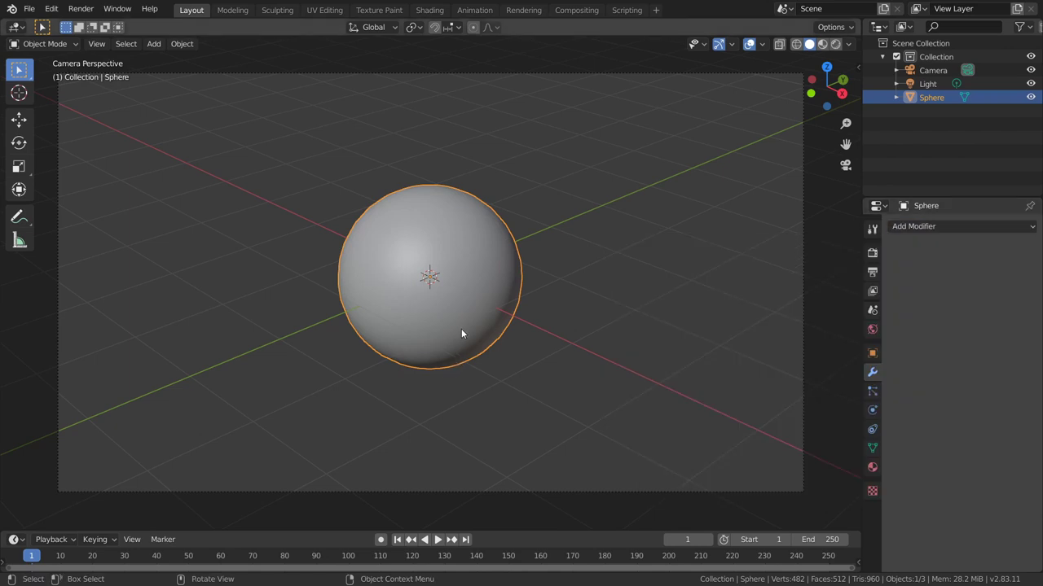
pyautogui.press('ctrl')
pyautogui.hotkey('ctrl', '3')
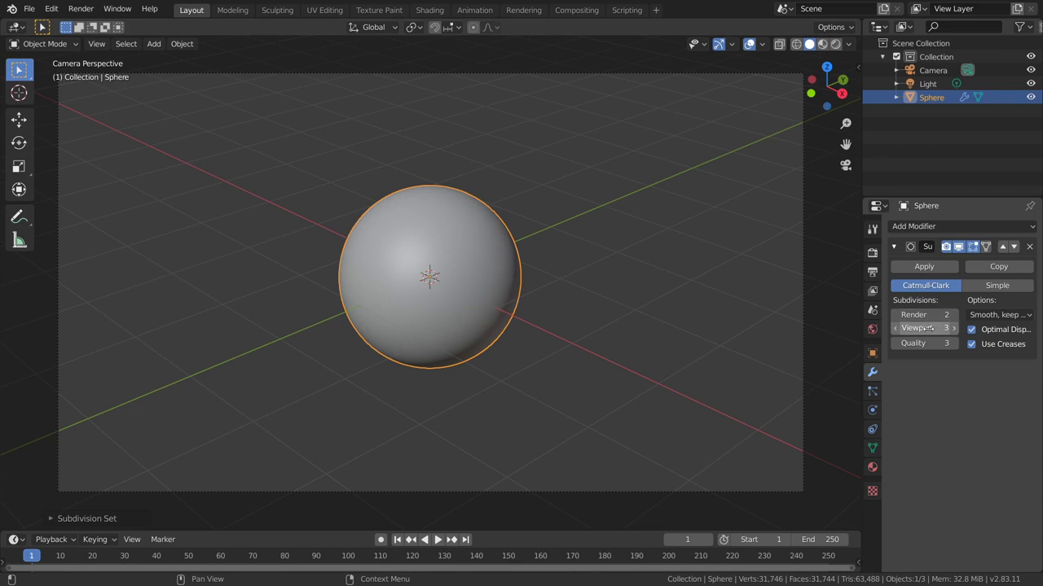
pyautogui.click(924, 268)
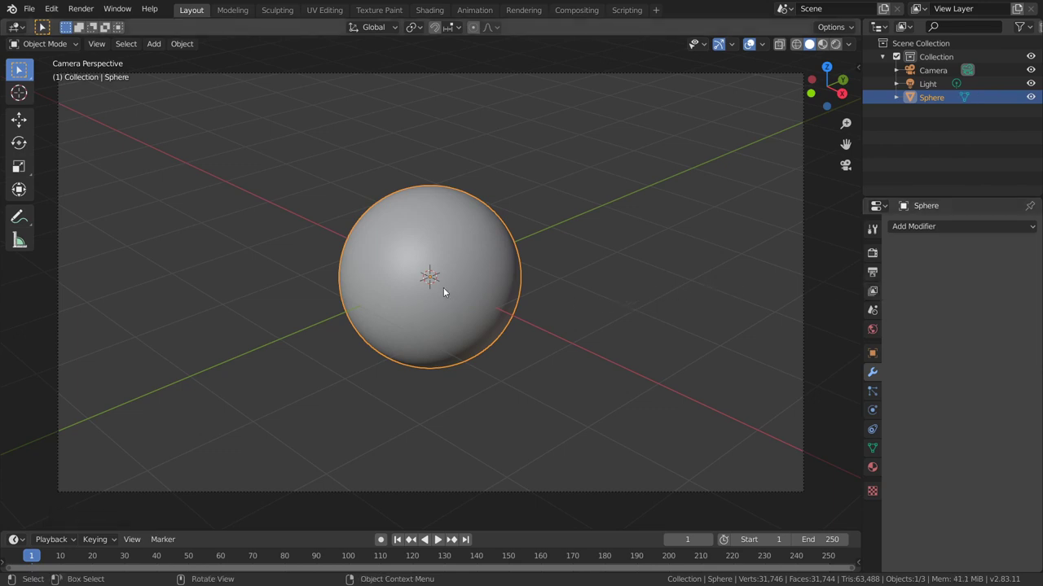
# Step: Scale the sphere up to fill the camera frame
pyautogui.scroll(2, 443, 287)
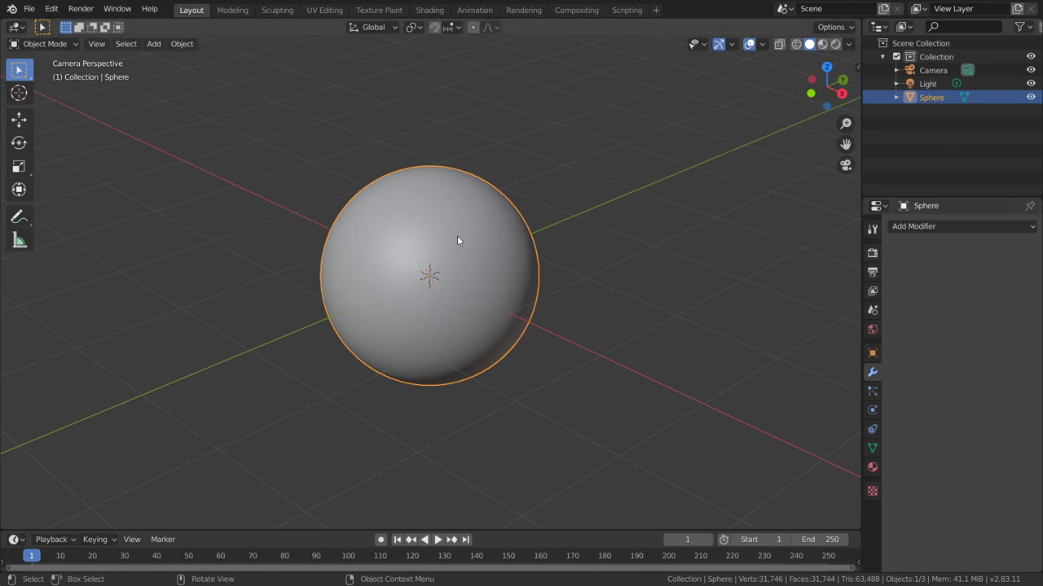
pyautogui.scroll(-2, 458, 237)
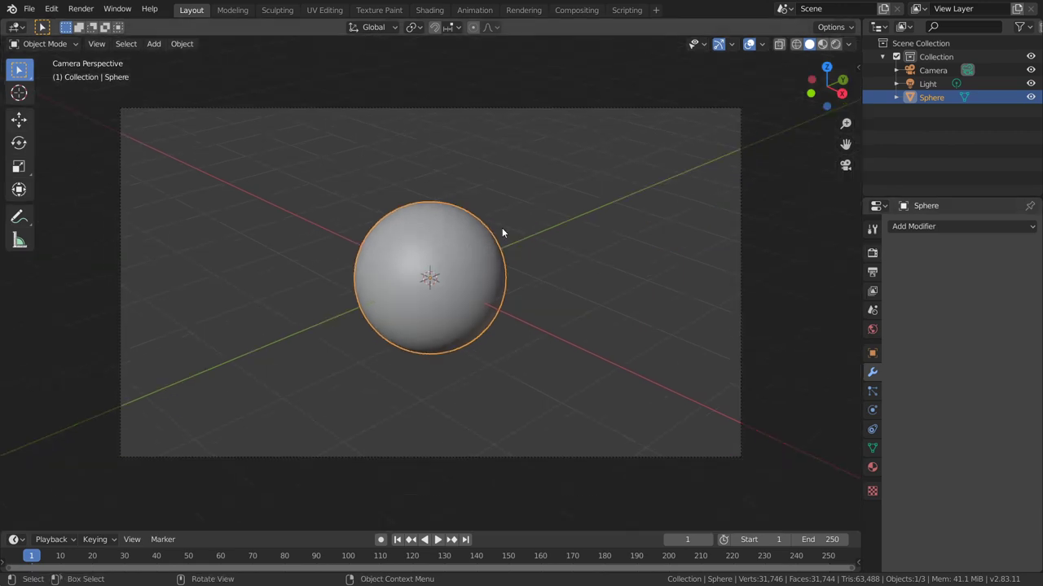
pyautogui.press('s')
pyautogui.click(552, 201)
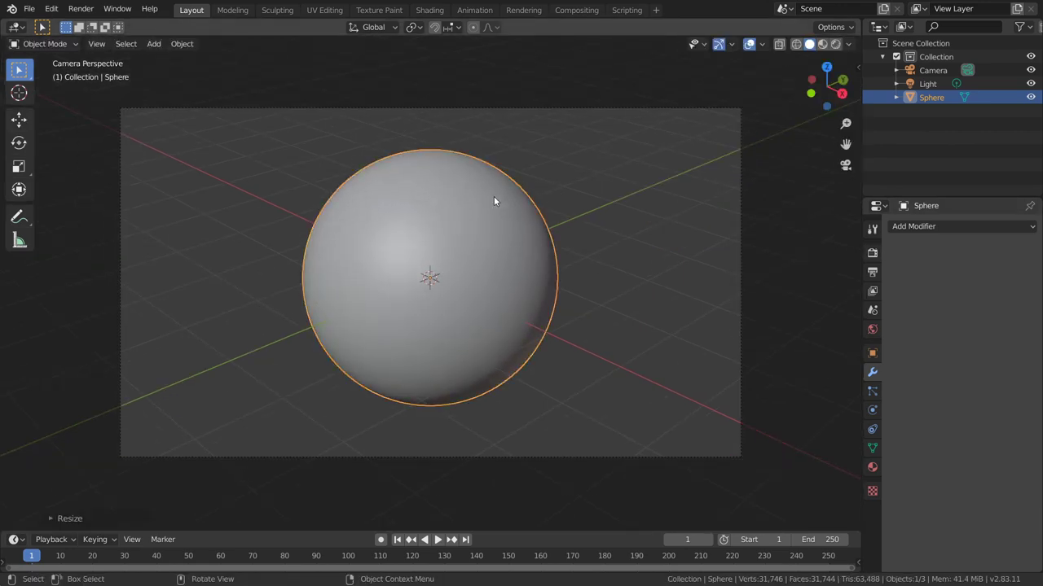
pyautogui.scroll(3, 481, 206)
pyautogui.scroll(-2, 570, 211)
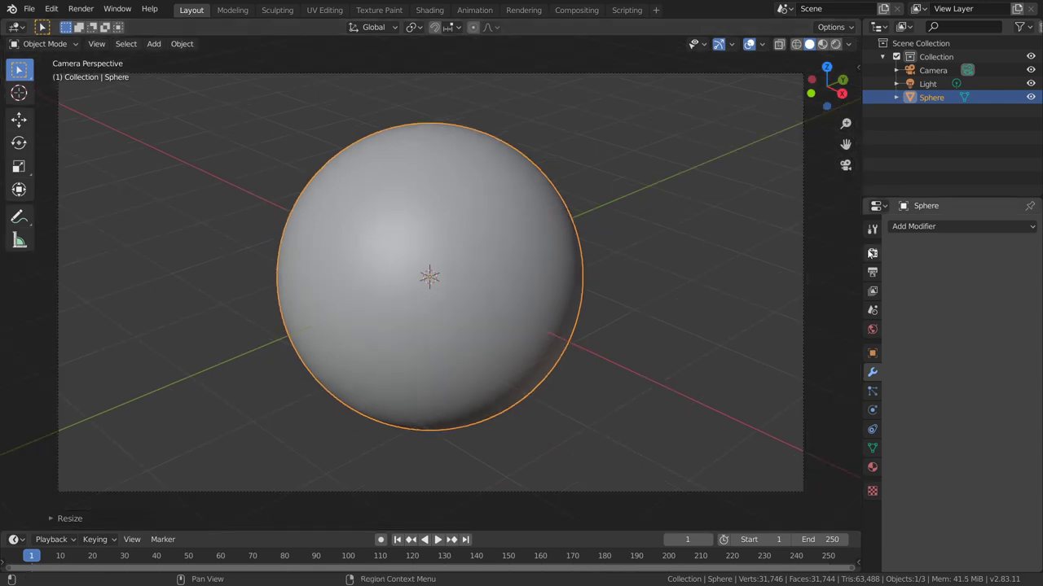
# Step: Set the render engine to Cycles with GPU Compute as the device
pyautogui.click(870, 253)
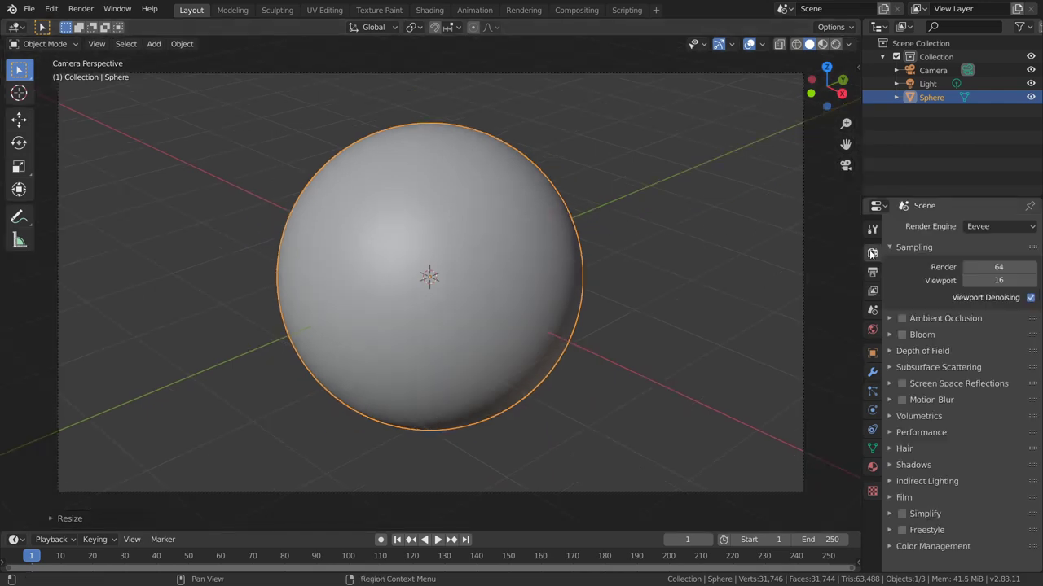
pyautogui.click(982, 233)
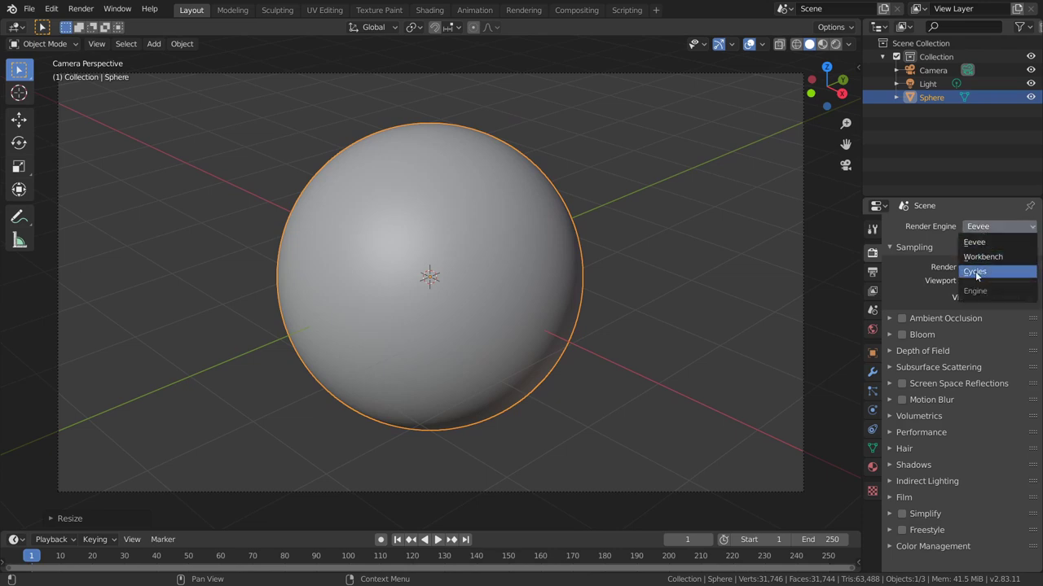
pyautogui.click(976, 272)
pyautogui.click(982, 260)
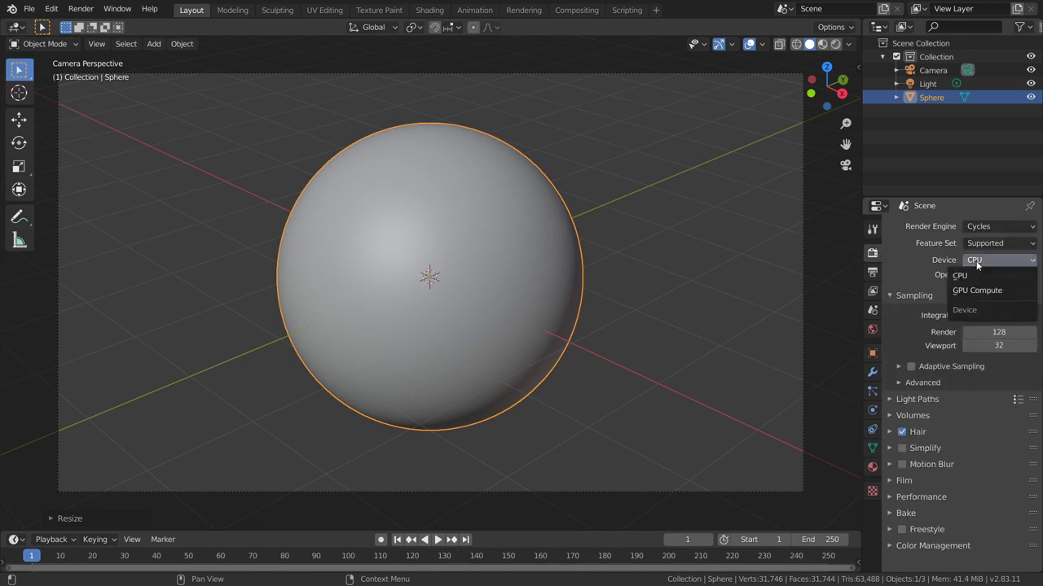
pyautogui.click(977, 291)
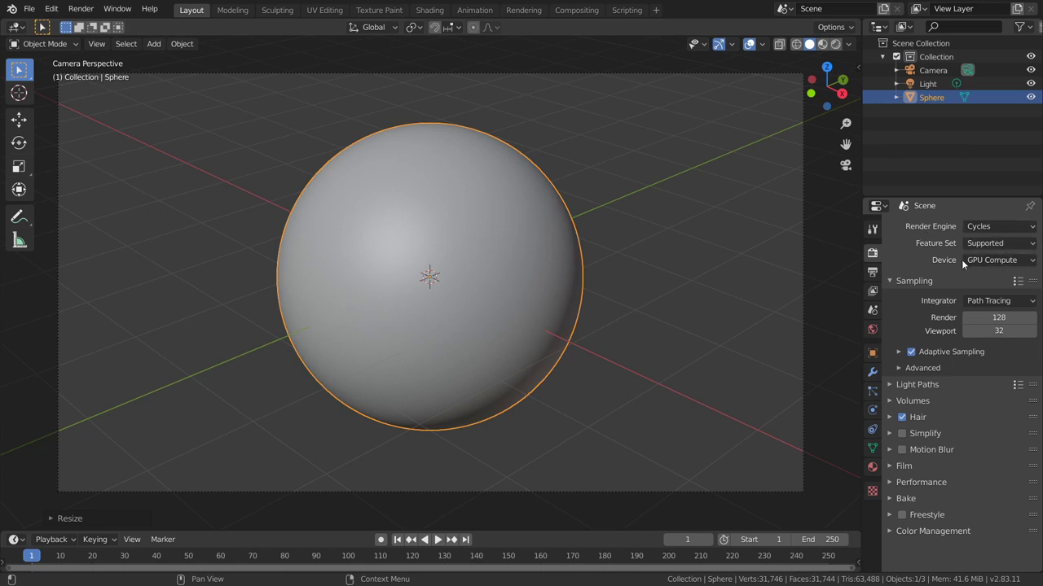
# Step: Switch the viewport to Rendered shading and delete the default Light from the Outliner
pyautogui.click(834, 44)
pyautogui.click(920, 85)
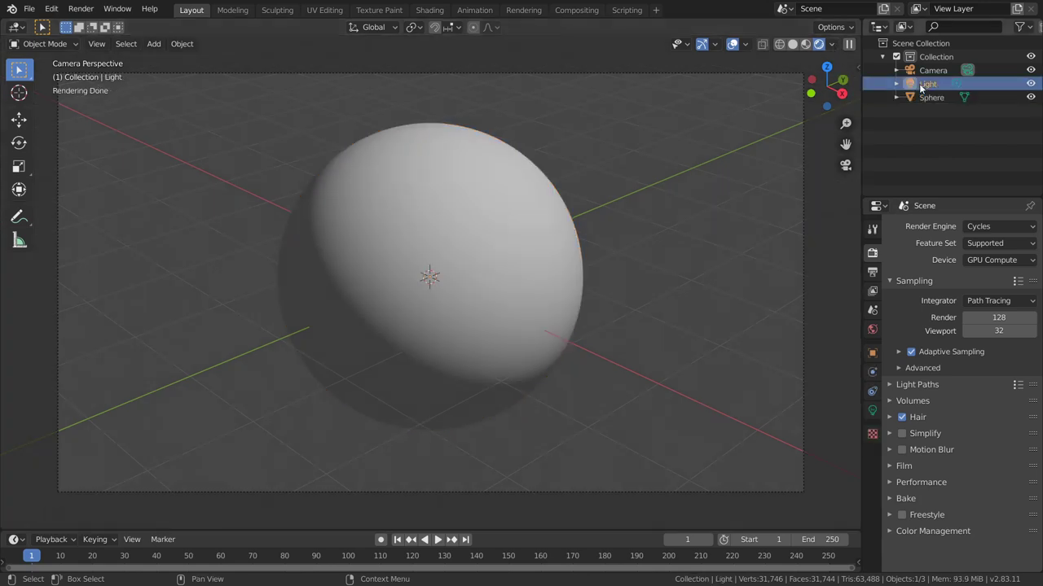
pyautogui.rightClick(921, 86)
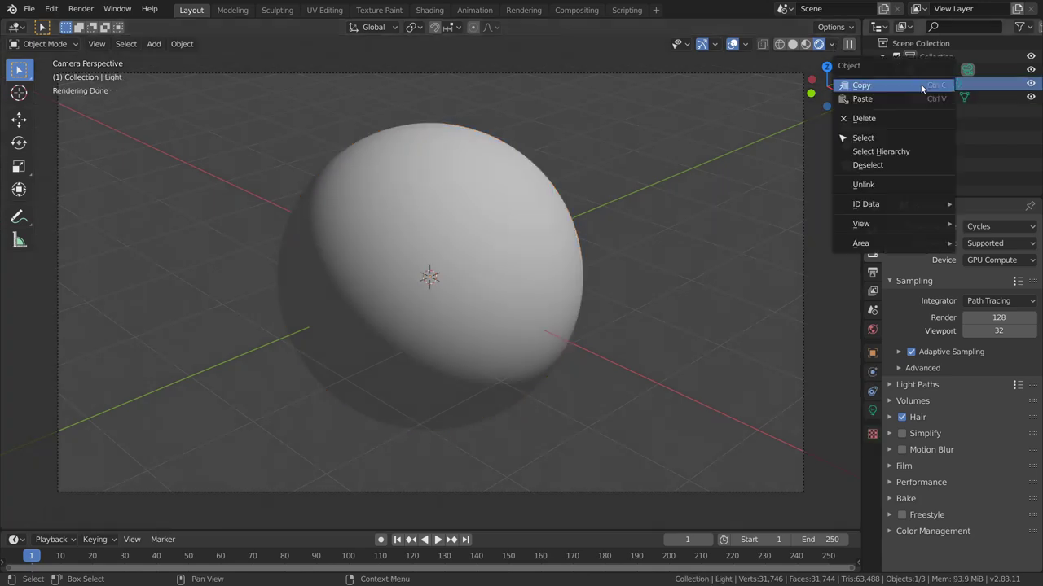
pyautogui.click(863, 118)
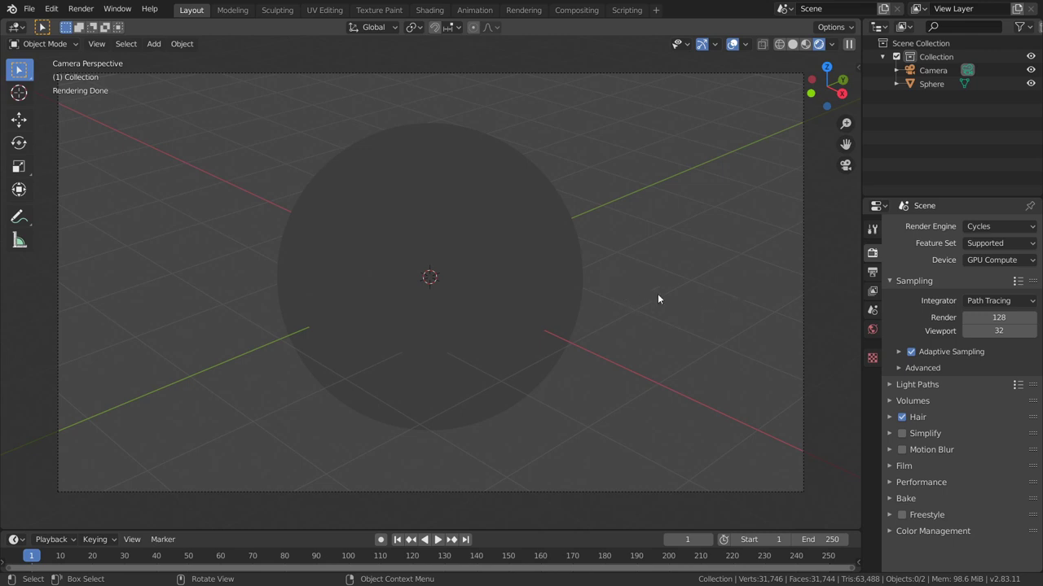
# Step: Switch the World Color source to an Environment Texture
pyautogui.click(871, 329)
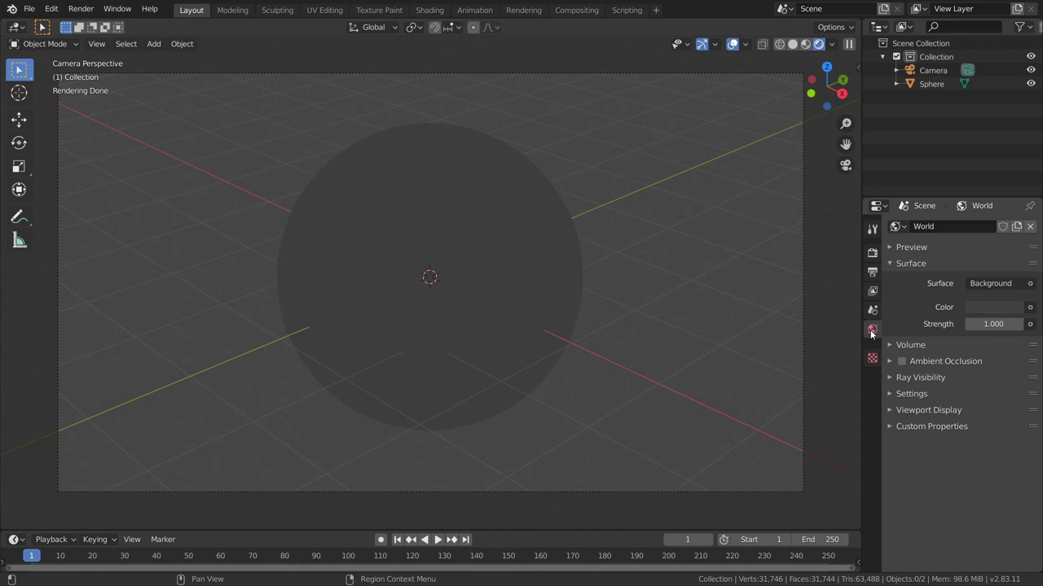
pyautogui.click(1029, 308)
pyautogui.click(1029, 309)
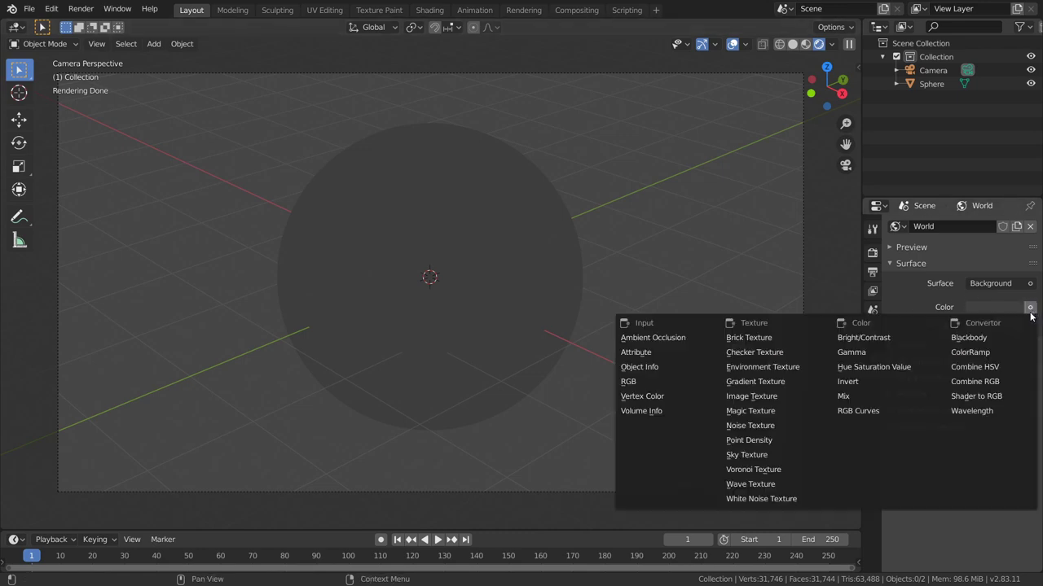
pyautogui.click(778, 368)
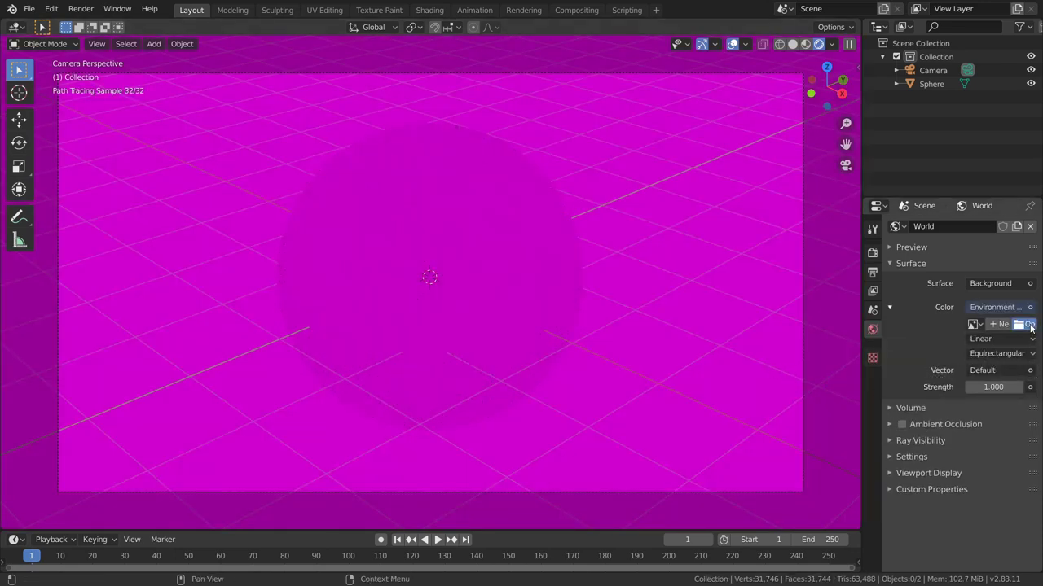
# Step: Load mall_parking_lot_2k.hdr from the HDRIS folder and check it before returning to camera view
pyautogui.click(1029, 324)
pyautogui.click(151, 386)
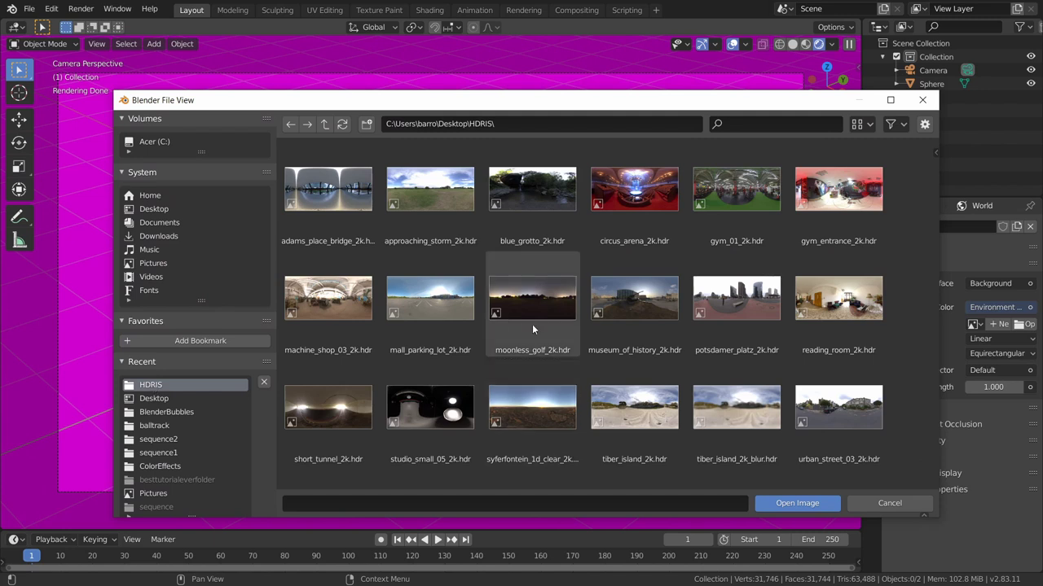
pyautogui.scroll(-3, 554, 277)
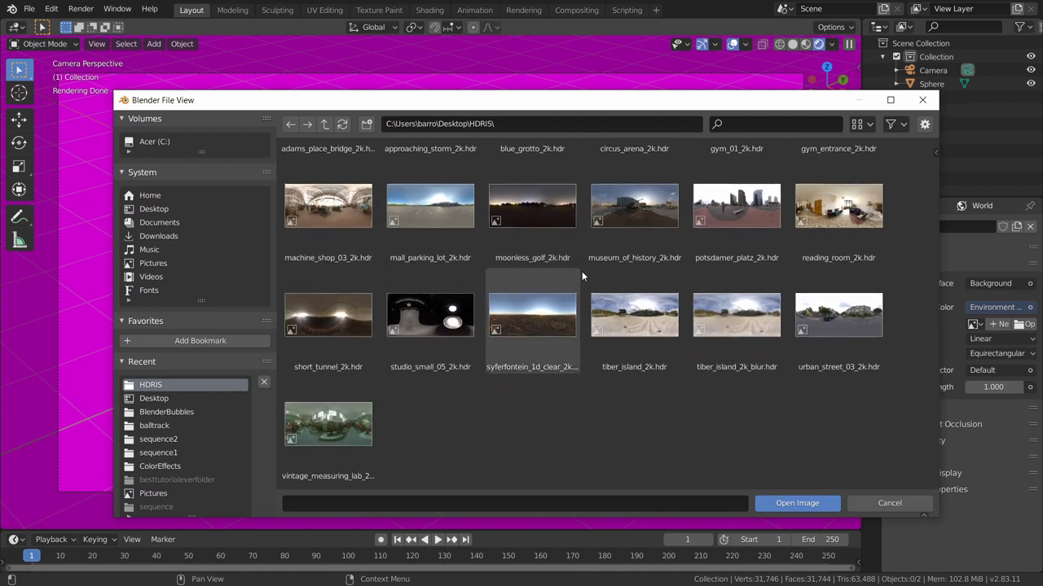
pyautogui.scroll(2, 581, 276)
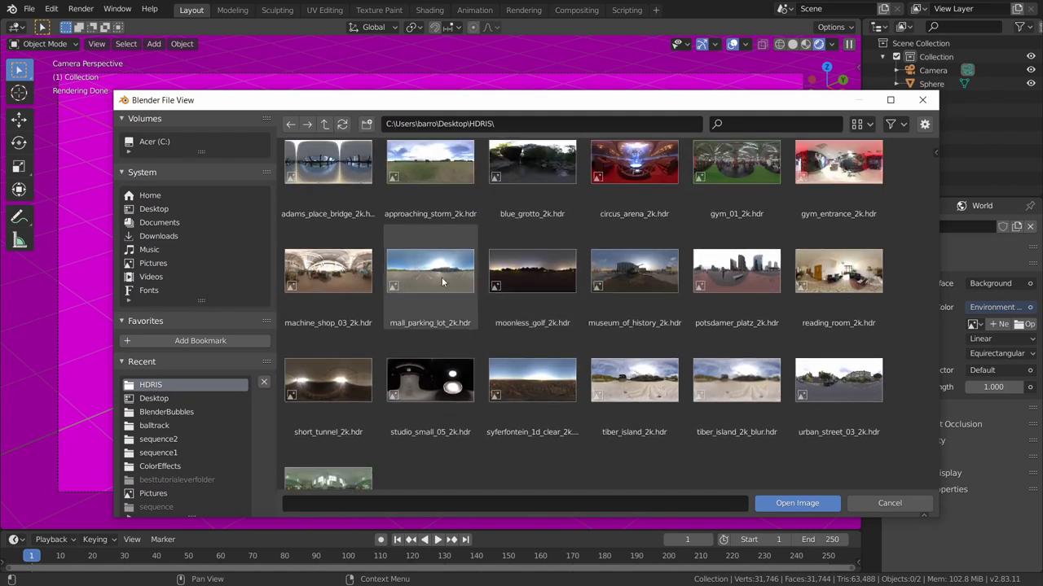
pyautogui.scroll(1, 448, 269)
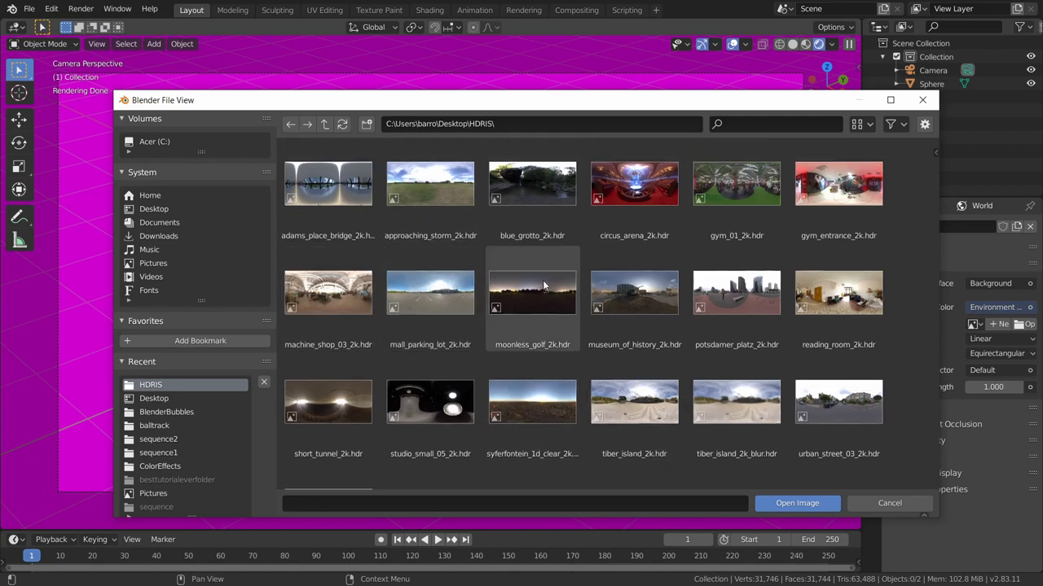
pyautogui.doubleClick(421, 291)
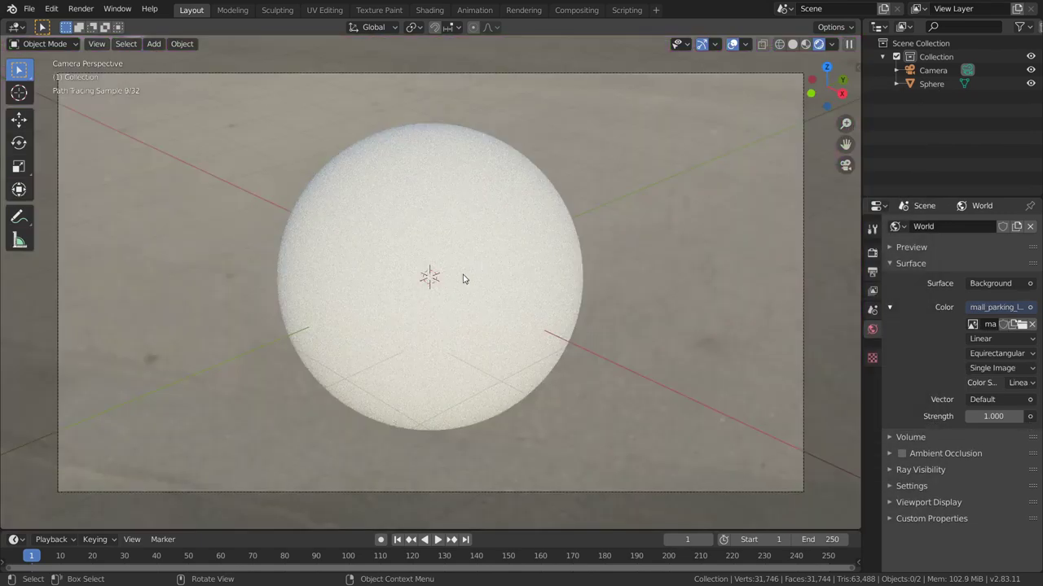
pyautogui.moveTo(445, 278); pyautogui.dragTo(577, 228, button='middle')
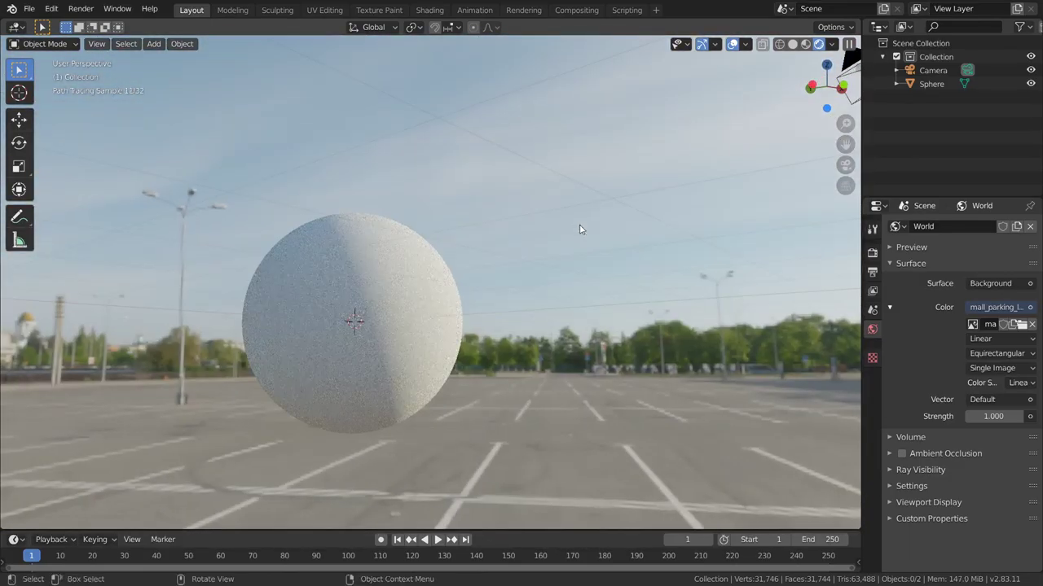
pyautogui.click(846, 165)
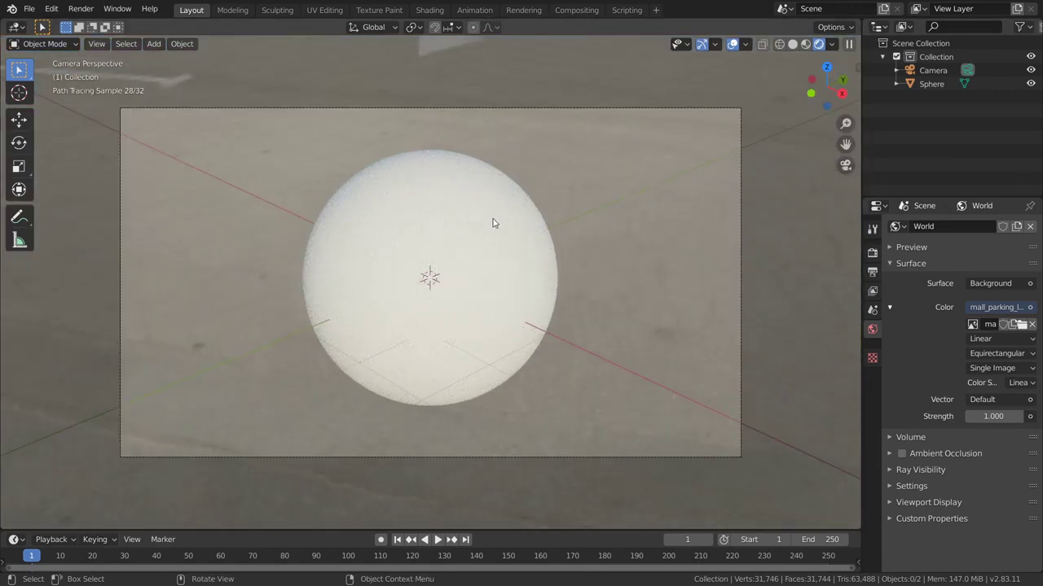
# Step: Switch to the Shading workspace with a Rendered preview through the camera
pyautogui.click(429, 10)
pyautogui.click(846, 165)
pyautogui.click(834, 44)
pyautogui.scroll(2, 505, 163)
# Step: Give the sphere a new material named 'whateveriwant' and frame its nodes
pyautogui.click(509, 165)
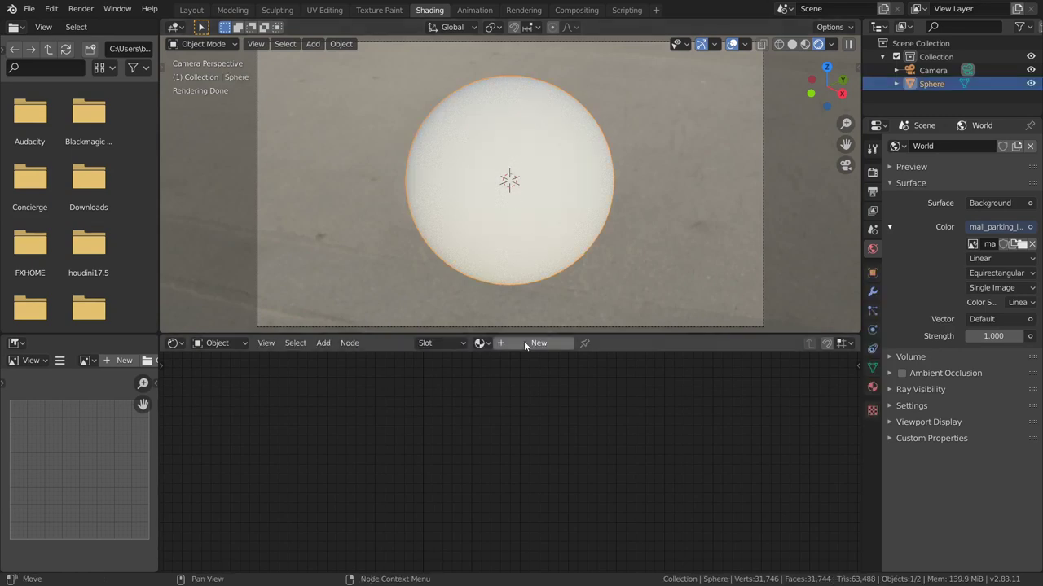
pyautogui.click(542, 343)
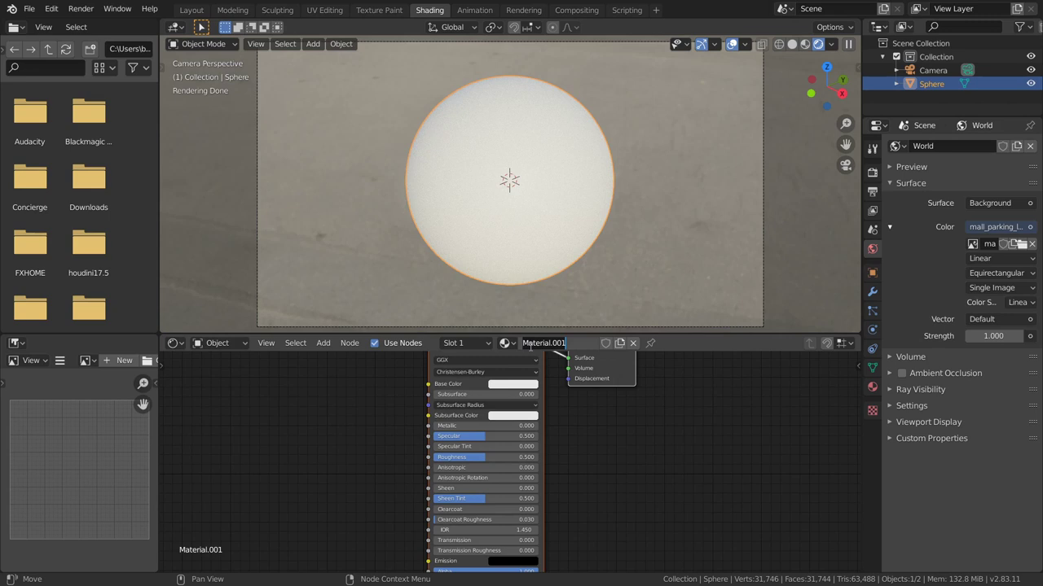
pyautogui.write('whateveriwant')
pyautogui.press('Return')
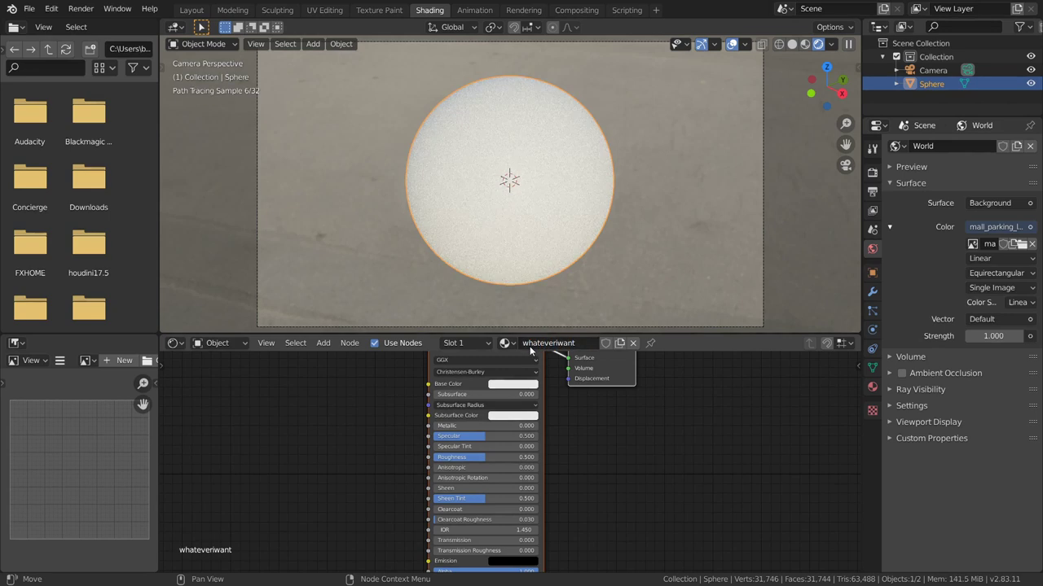
pyautogui.moveTo(472, 447); pyautogui.dragTo(426, 387, button='middle')
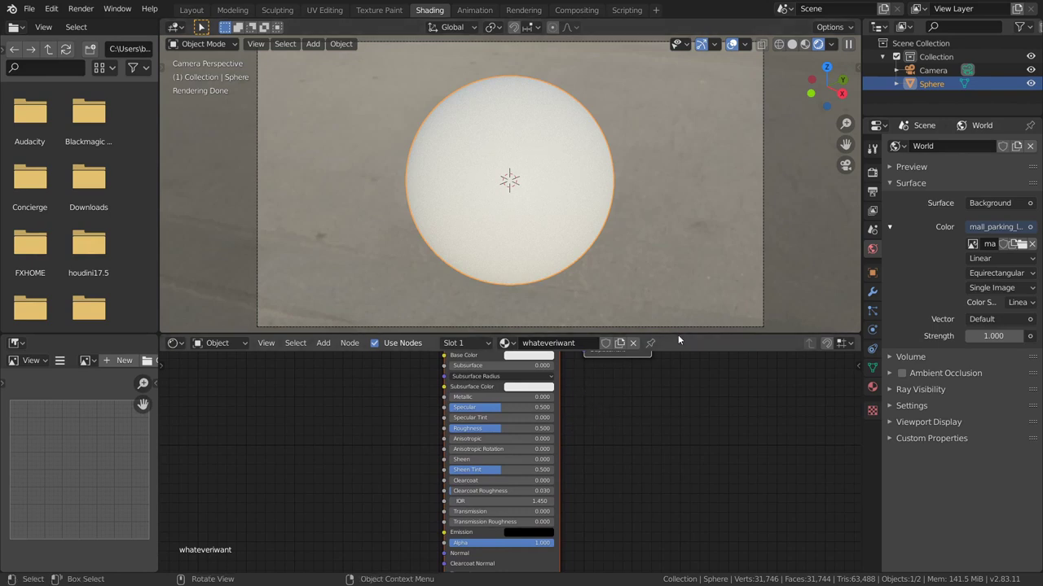
pyautogui.moveTo(678, 334); pyautogui.dragTo(678, 271)
# Step: Set the Camera's Viewport Display Passepartout opacity to 1.000, then reselect the sphere
pyautogui.scroll(-1, 521, 115)
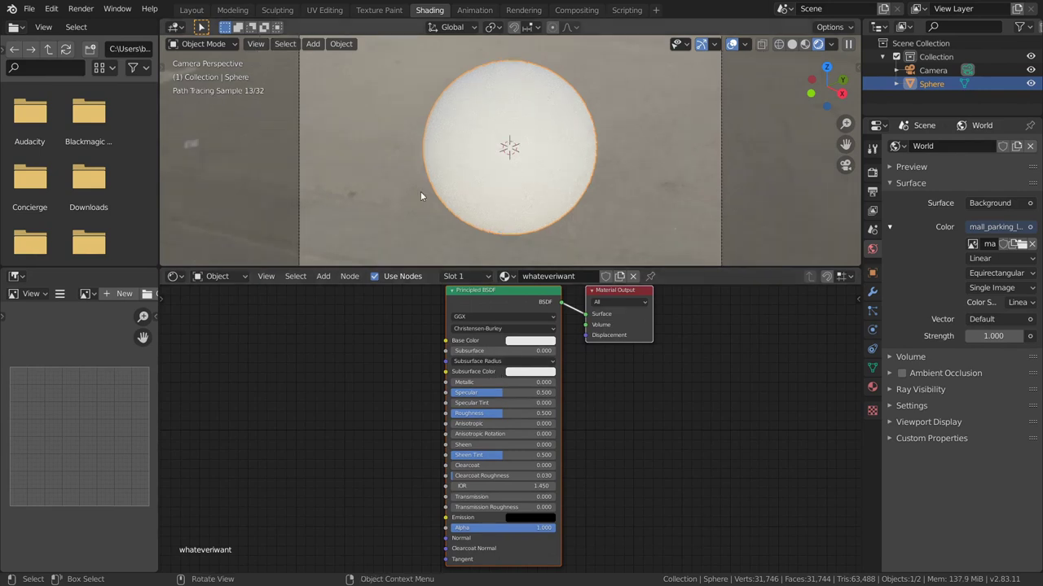
pyautogui.click(926, 72)
pyautogui.click(872, 330)
pyautogui.scroll(-1, 445, 185)
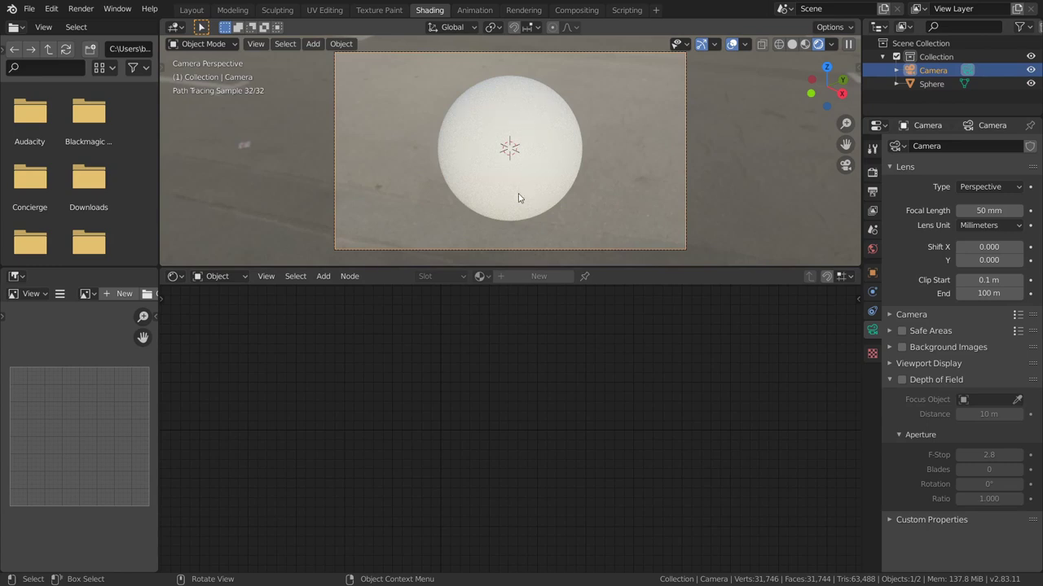
pyautogui.click(927, 363)
pyautogui.click(948, 456)
pyautogui.scroll(-2, 989, 439)
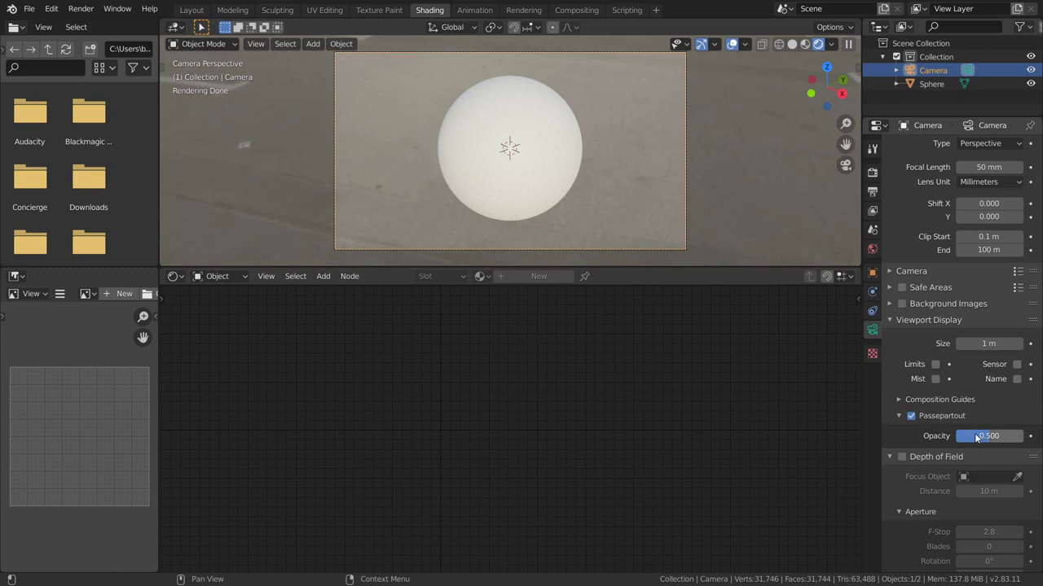
pyautogui.moveTo(989, 436); pyautogui.dragTo(1024, 436)
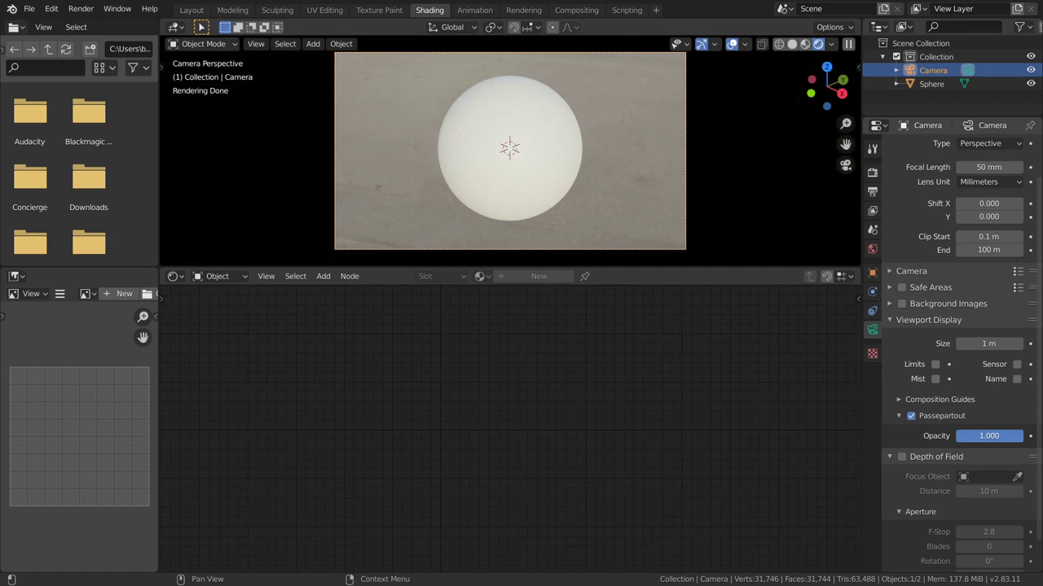
pyautogui.click(534, 167)
# Step: Lower the Principled BSDF Roughness to 0.000
pyautogui.scroll(2, 638, 448)
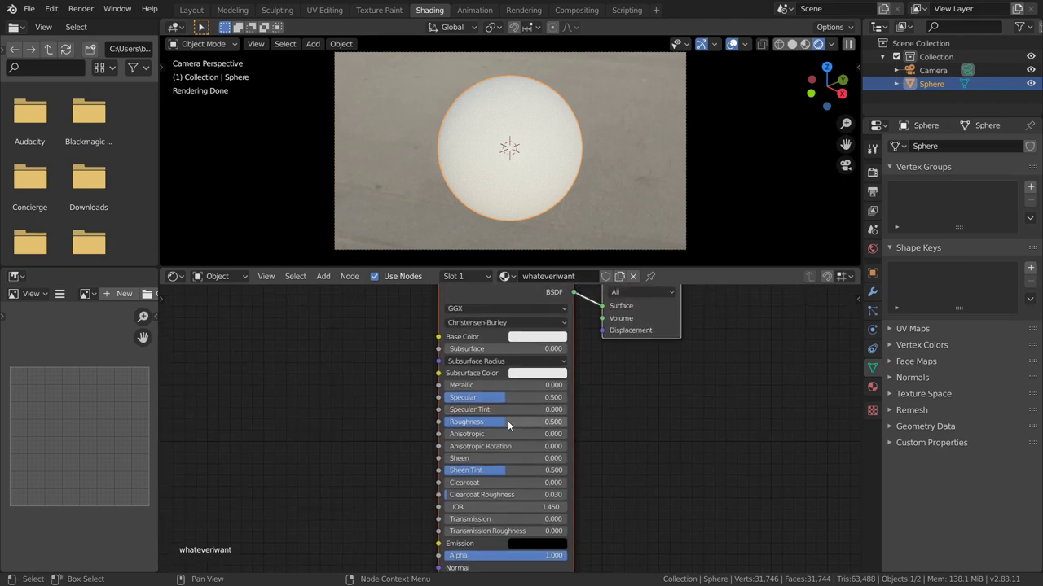
pyautogui.moveTo(507, 421); pyautogui.dragTo(444, 421)
pyautogui.scroll(4, 533, 176)
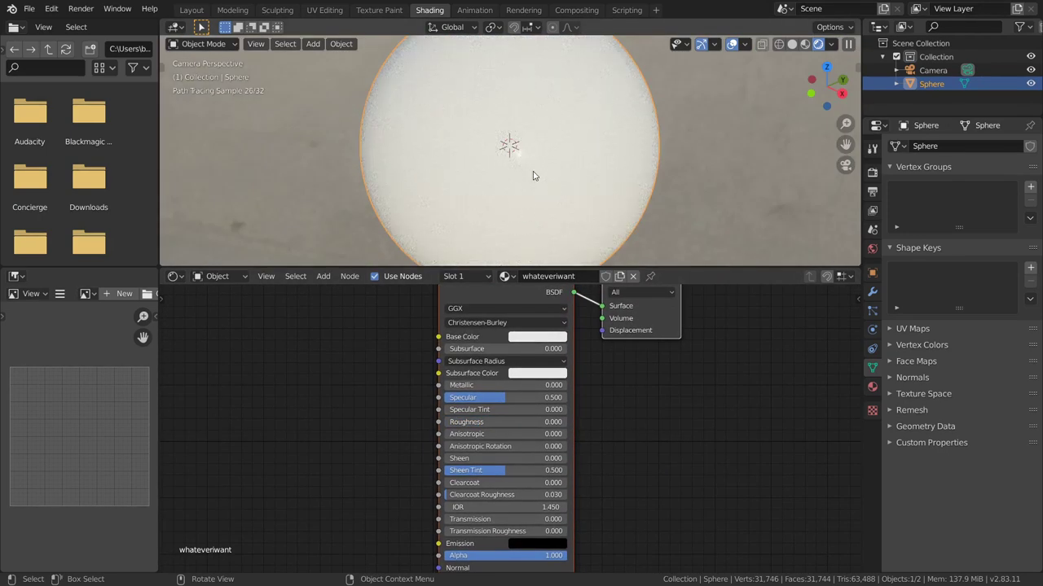
pyautogui.scroll(3, 533, 176)
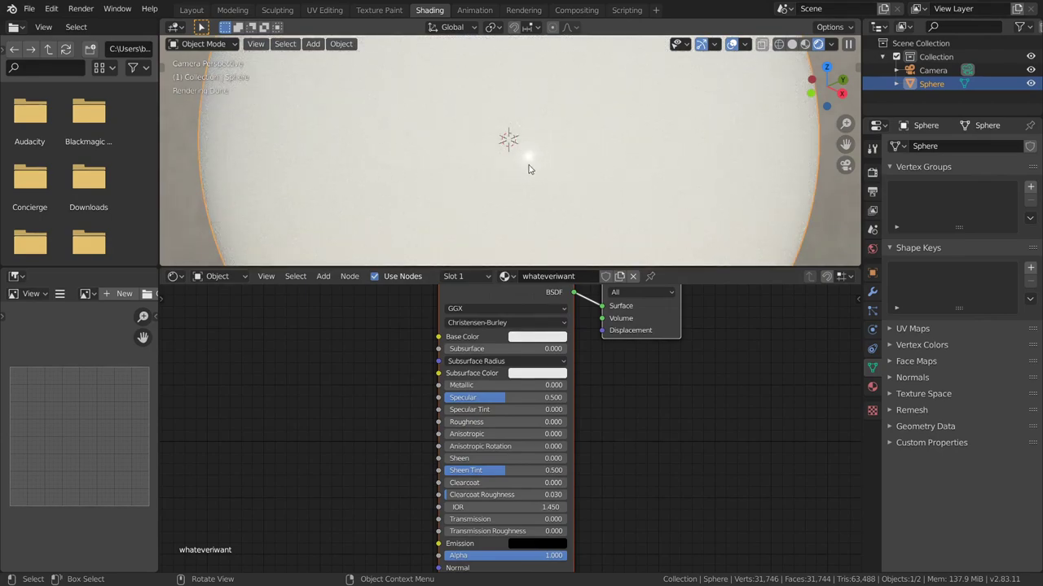
pyautogui.moveTo(460, 422)
pyautogui.mouseDown()
pyautogui.moveTo(532, 421)
pyautogui.moveTo(453, 421)
pyautogui.mouseUp()
# Step: Raise Transmission to 1.000 and orbit around the glass sphere before returning to camera view
pyautogui.scroll(-3, 511, 180)
pyautogui.scroll(-3, 508, 145)
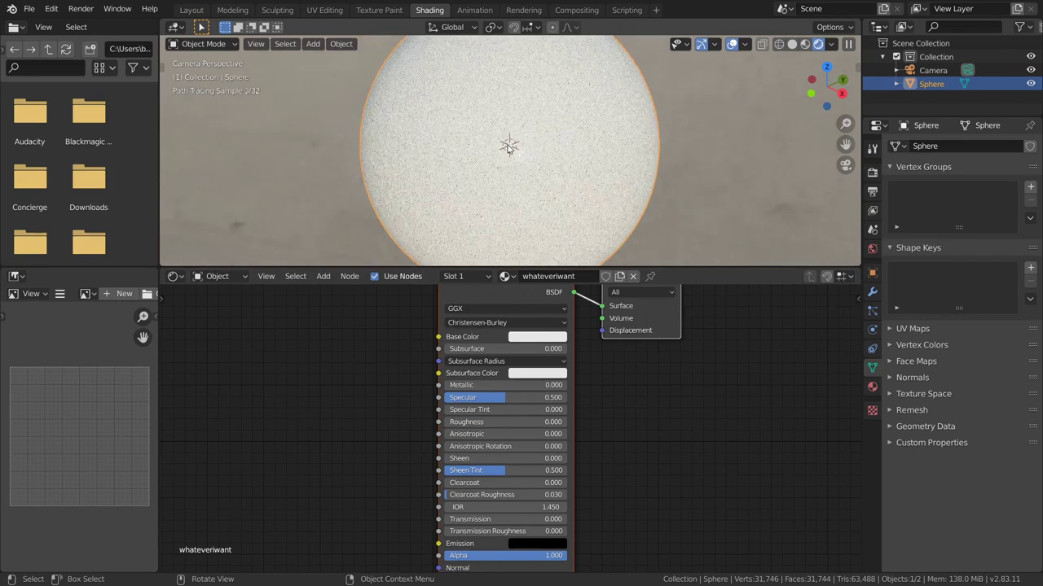
pyautogui.hscroll(3, 603, 411)
pyautogui.scroll(-2, 570, 432)
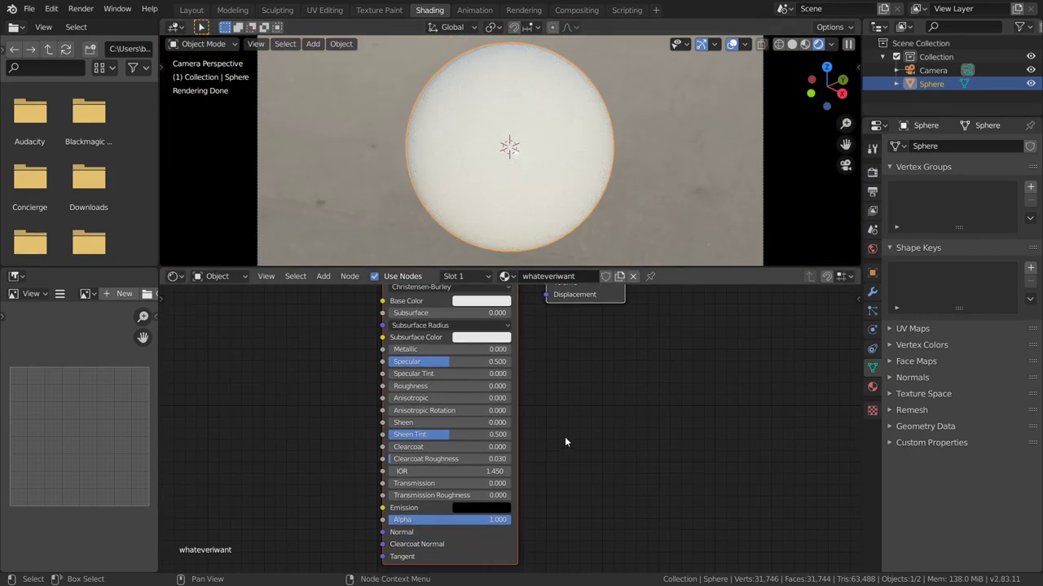
pyautogui.moveTo(412, 487); pyautogui.dragTo(533, 482)
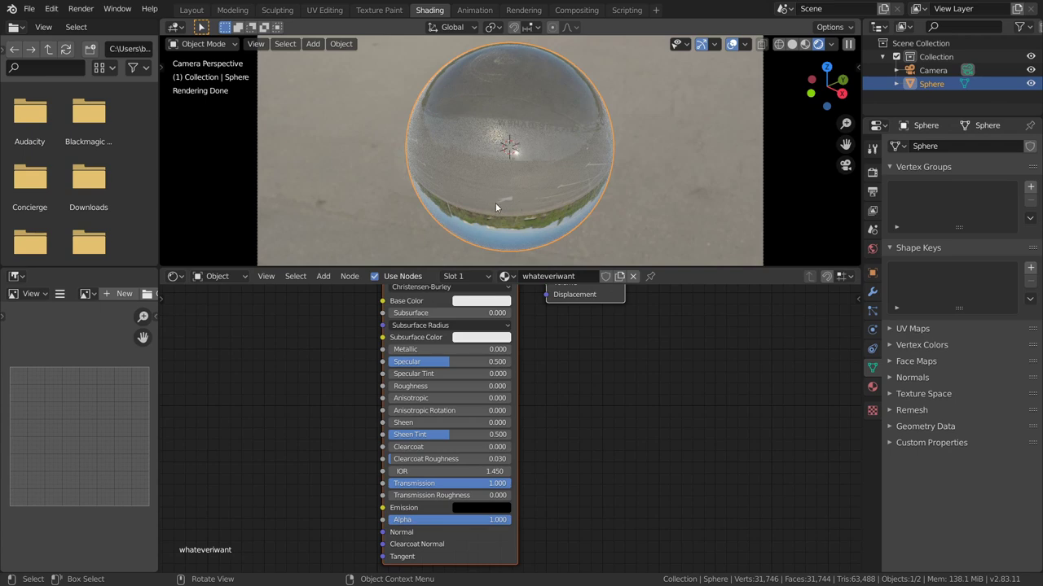
pyautogui.moveTo(495, 203); pyautogui.dragTo(496, 163, button='middle')
pyautogui.moveTo(533, 64); pyautogui.dragTo(562, 138, button='middle')
pyautogui.press('KP_0')
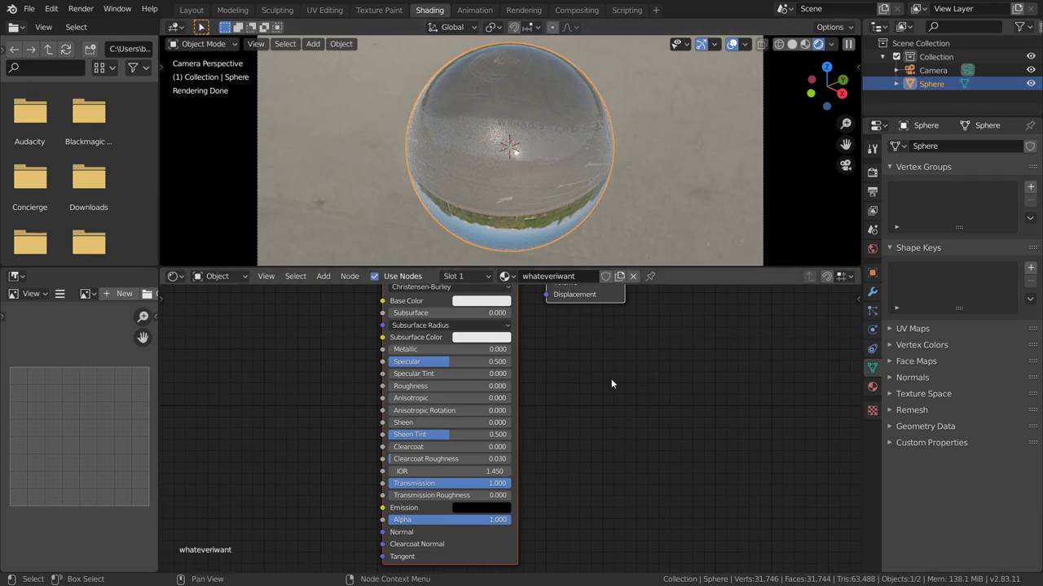
pyautogui.moveTo(612, 394); pyautogui.dragTo(575, 429, button='middle')
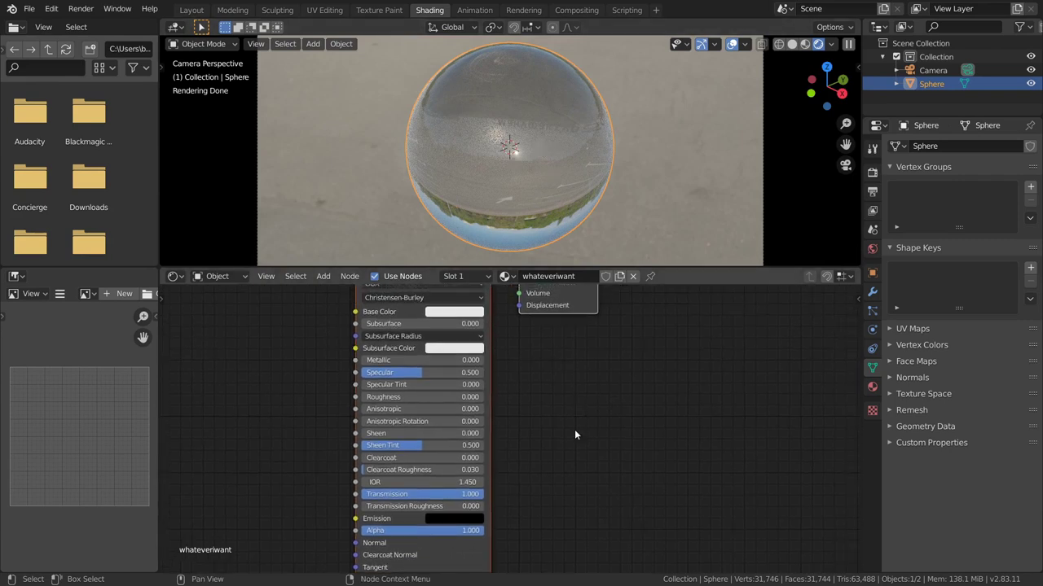
# Step: Set the Principled BSDF IOR to 1.050
pyautogui.click(449, 483)
pyautogui.write('1')
pyautogui.press('Return')
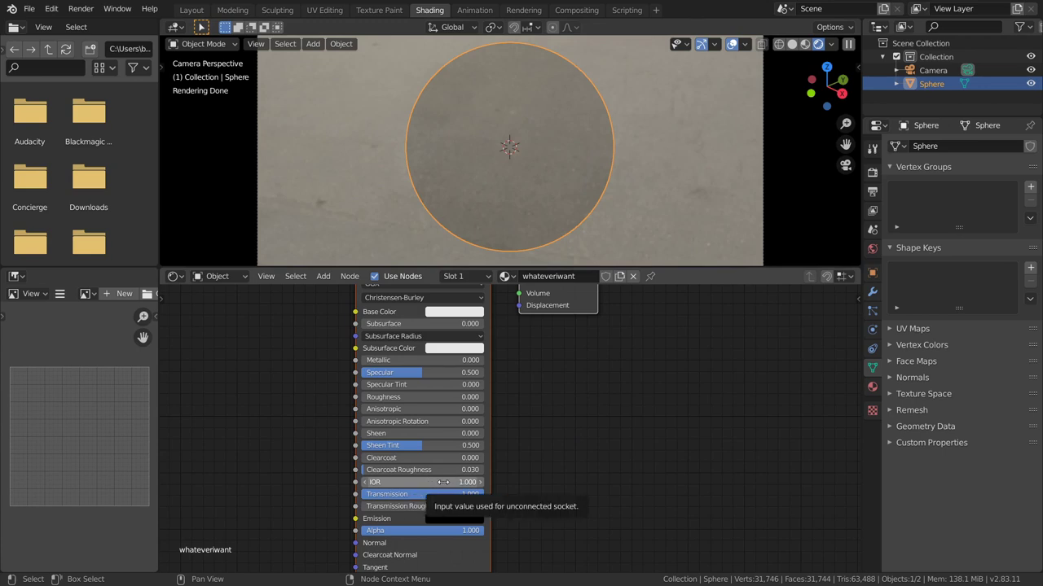
pyautogui.click(444, 482)
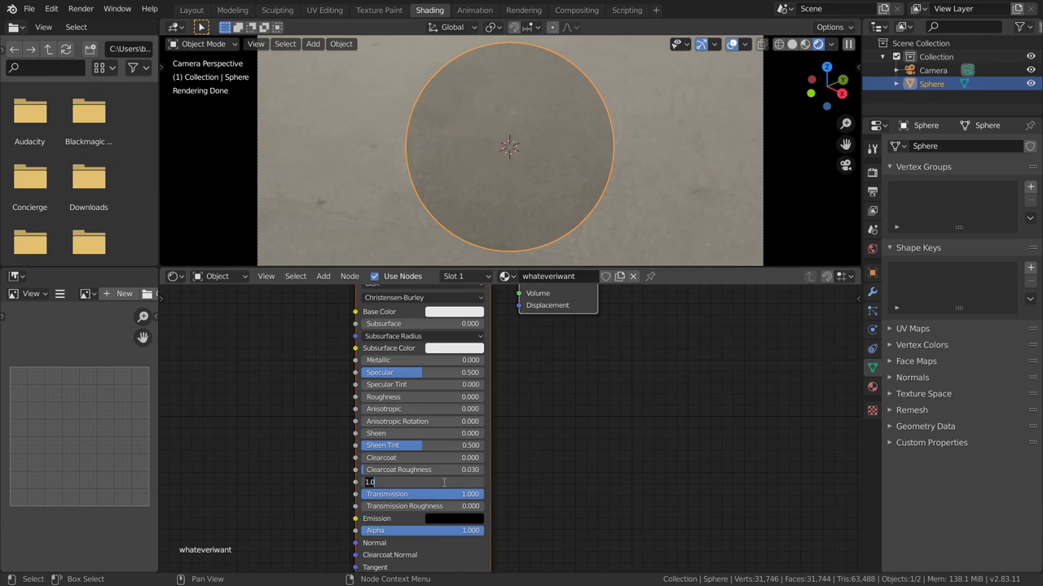
pyautogui.write('5')
pyautogui.press('Return')
# Step: Orbit and recentre the view to check the bubble against the sky
pyautogui.scroll(1, 559, 115)
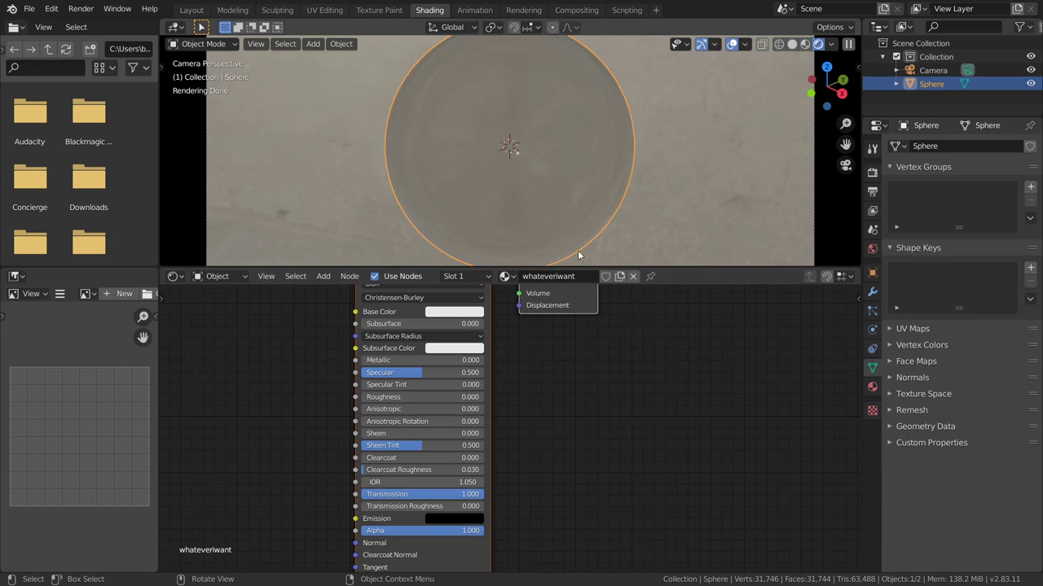
pyautogui.scroll(-1, 533, 174)
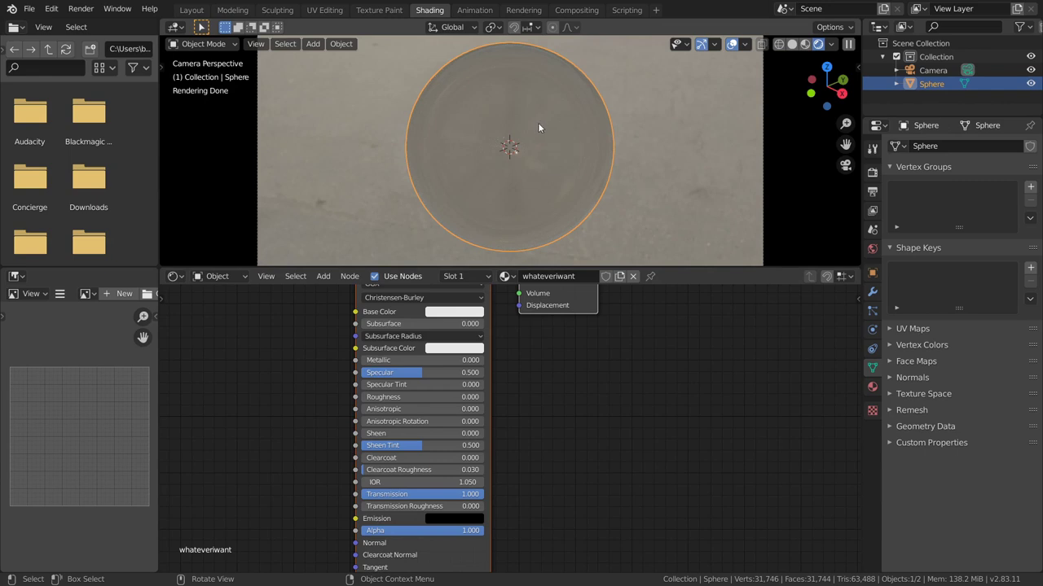
pyautogui.moveTo(538, 128); pyautogui.dragTo(501, 151, button='middle')
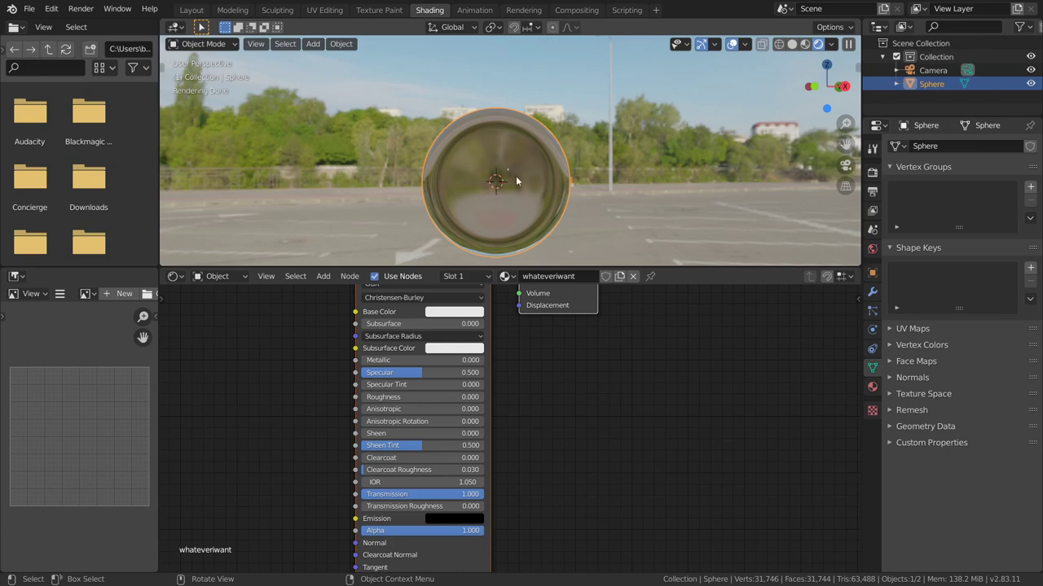
pyautogui.scroll(1, 498, 187)
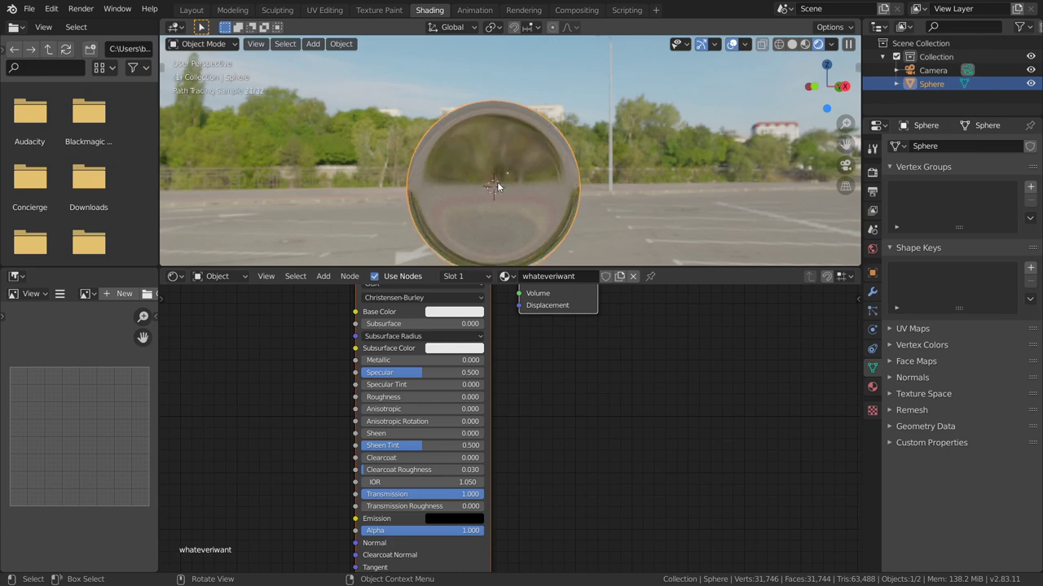
pyautogui.keyDown('shift'); pyautogui.moveTo(502, 195); pyautogui.dragTo(499, 159, button='middle'); pyautogui.keyUp('shift')
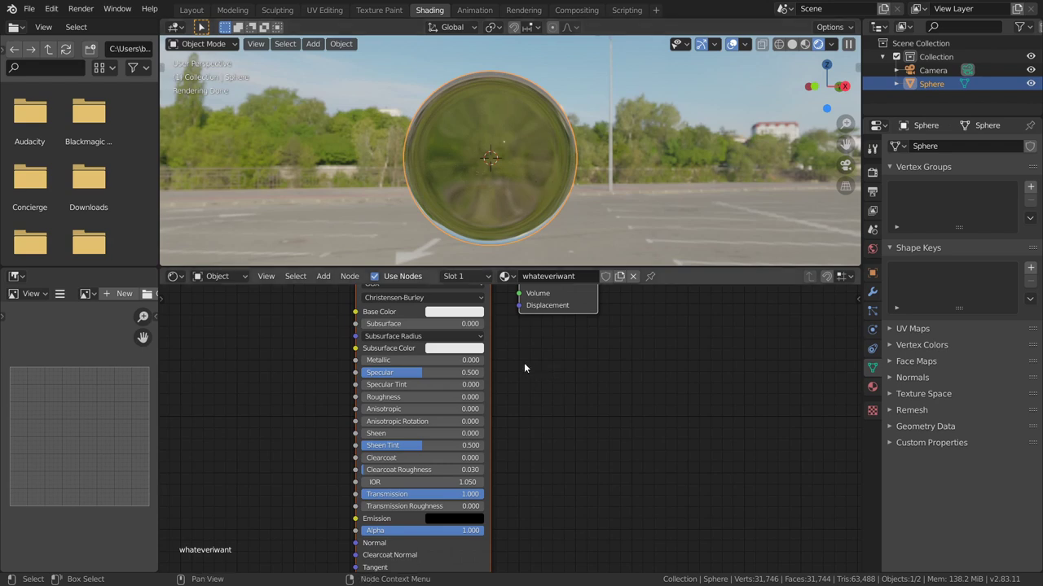
# Step: Add a Solidify modifier and set its thickness to 0.01 m after trying 0.25 m
pyautogui.click(872, 293)
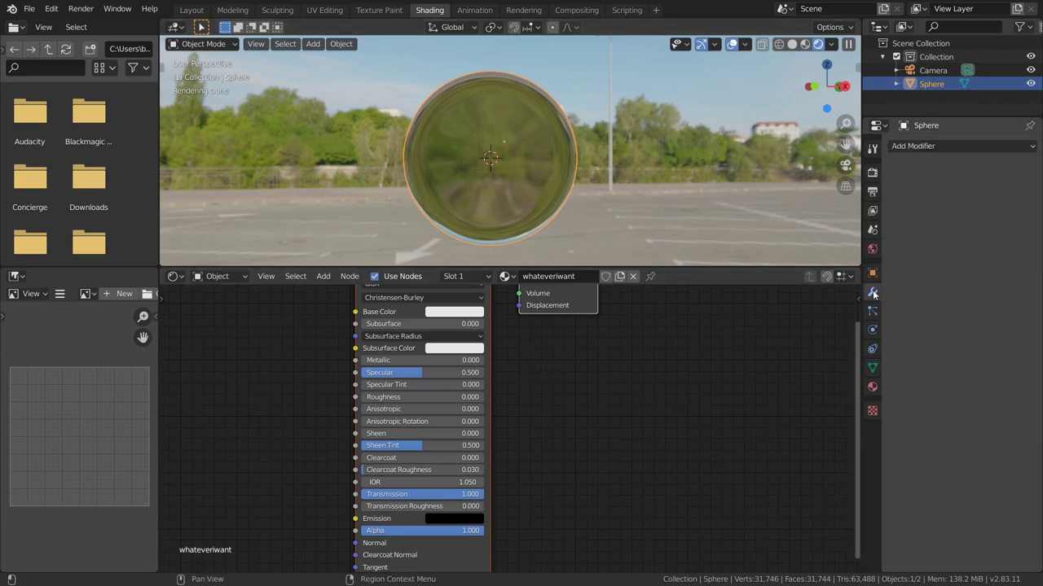
pyautogui.click(929, 147)
pyautogui.click(769, 352)
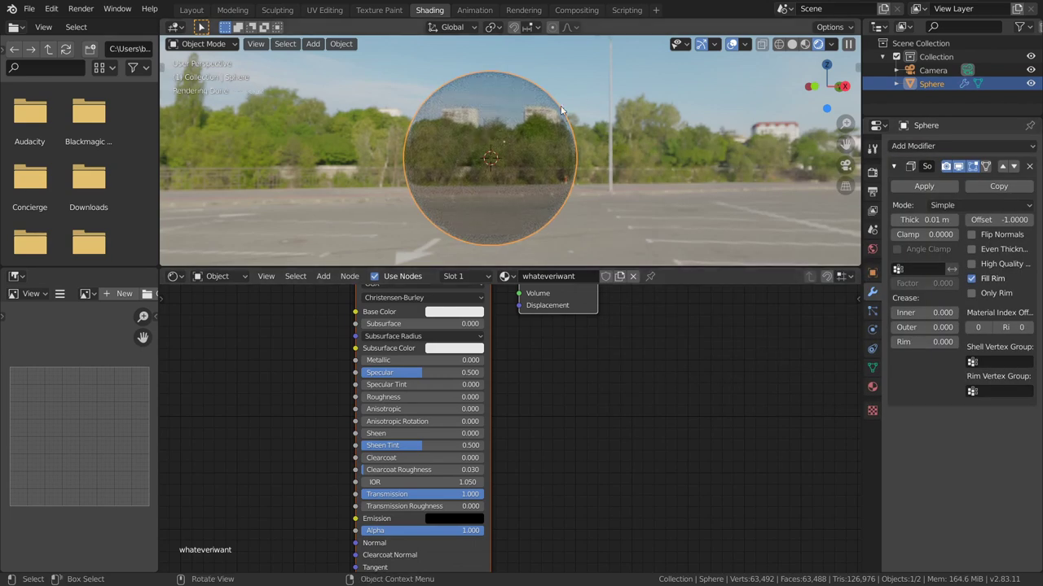
pyautogui.scroll(5, 534, 117)
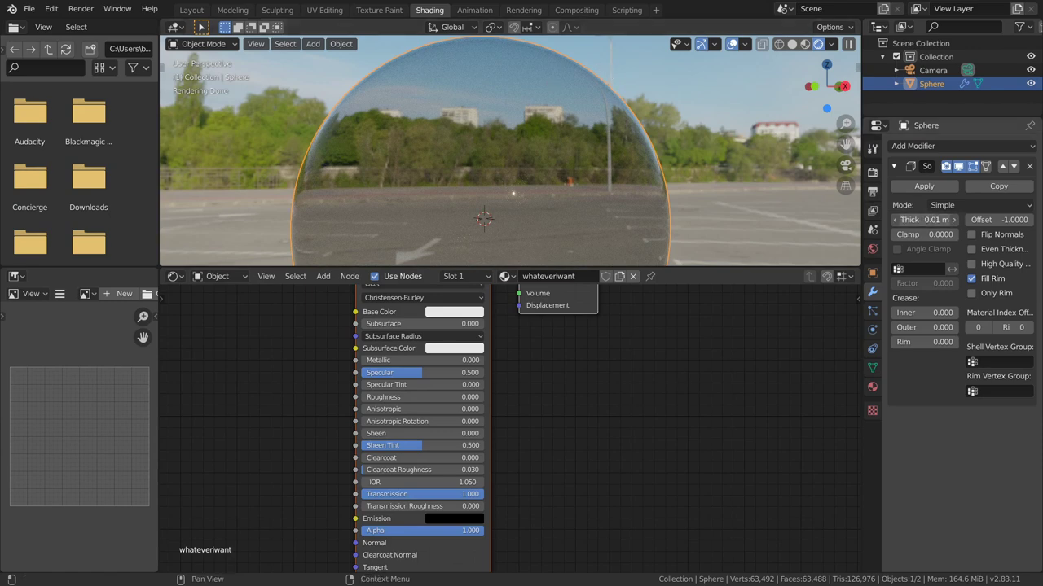
pyautogui.doubleClick(924, 219)
pyautogui.write('0.25')
pyautogui.press('Return')
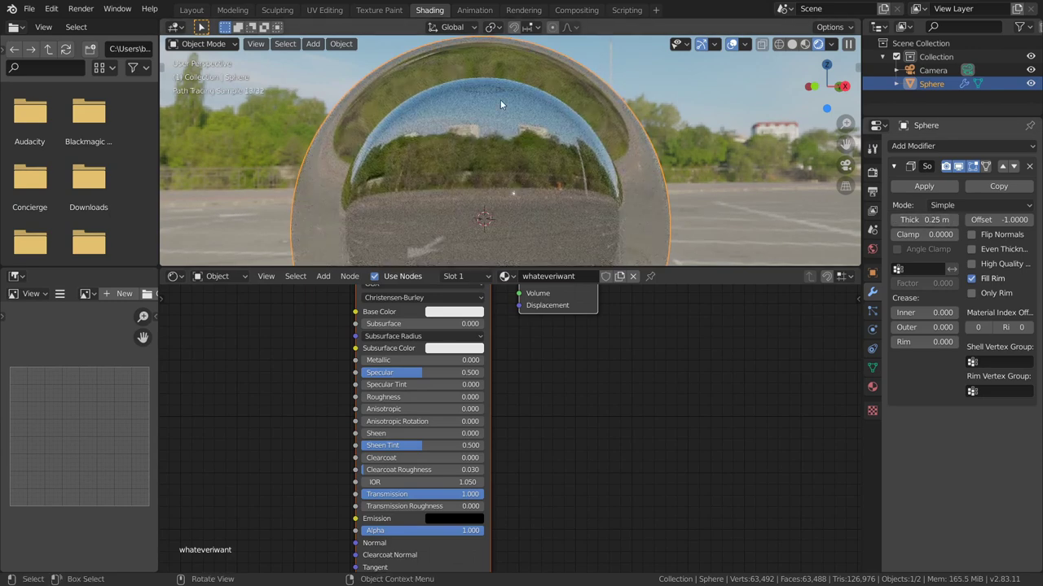
pyautogui.scroll(-2, 501, 104)
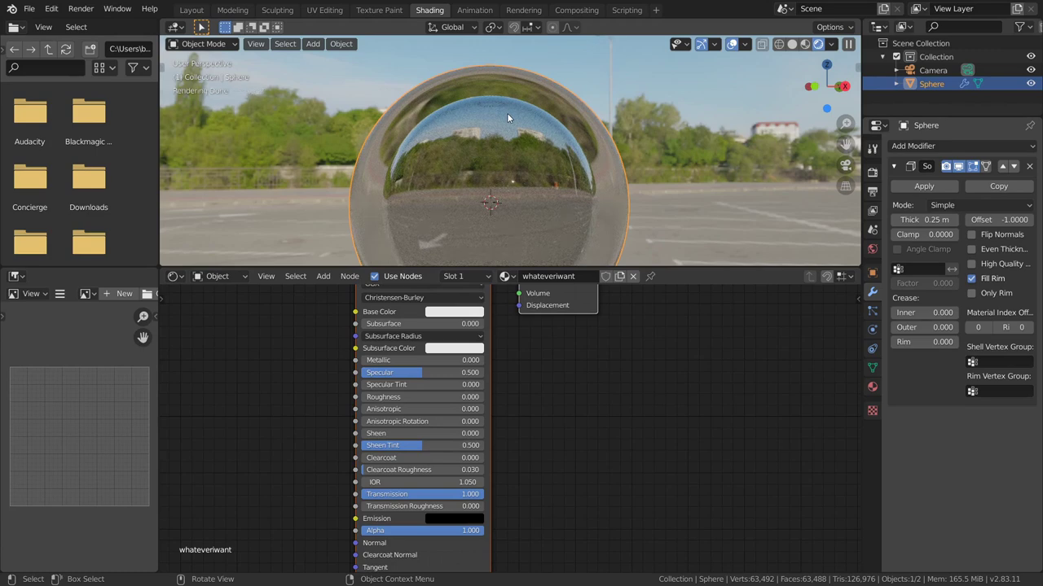
pyautogui.doubleClick(928, 219)
pyautogui.write('0.01')
pyautogui.press('Return')
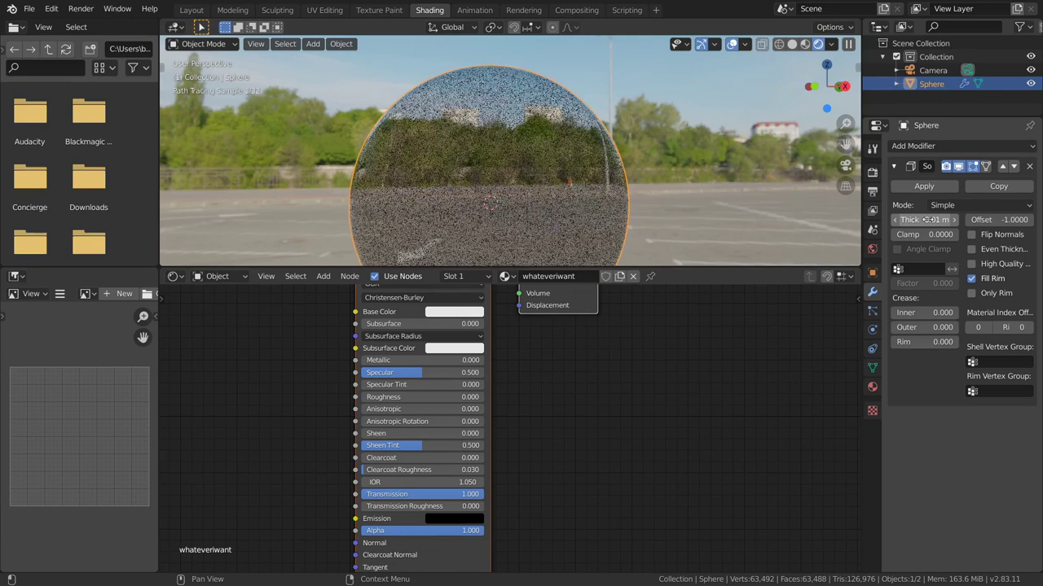
# Step: In camera view with the sphere deselected, test IOR 1.5, then reset it to 1.05
pyautogui.click(845, 165)
pyautogui.scroll(-1, 649, 149)
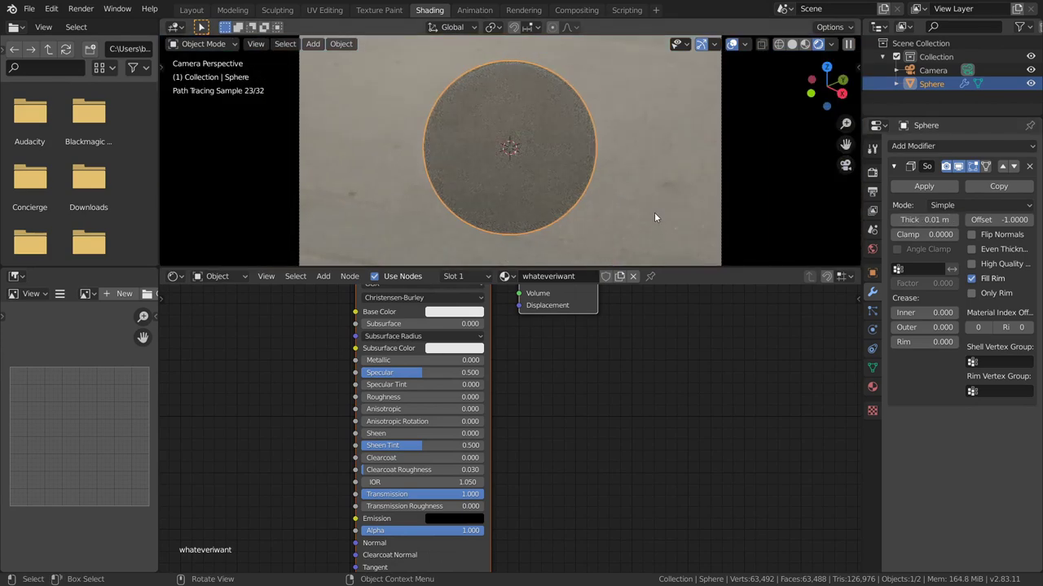
pyautogui.click(651, 208)
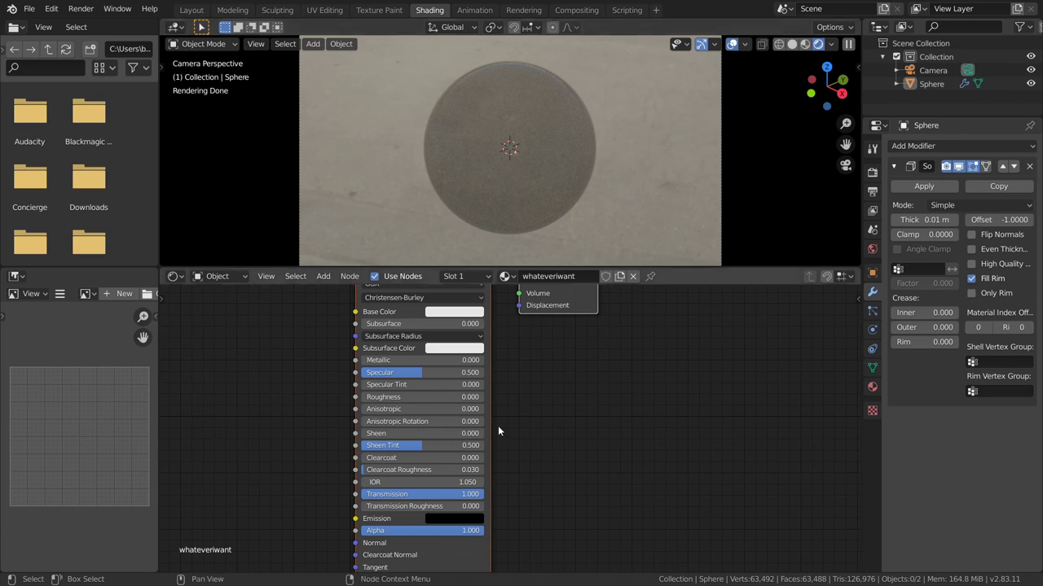
pyautogui.click(453, 483)
pyautogui.write('1.5')
pyautogui.press('Return')
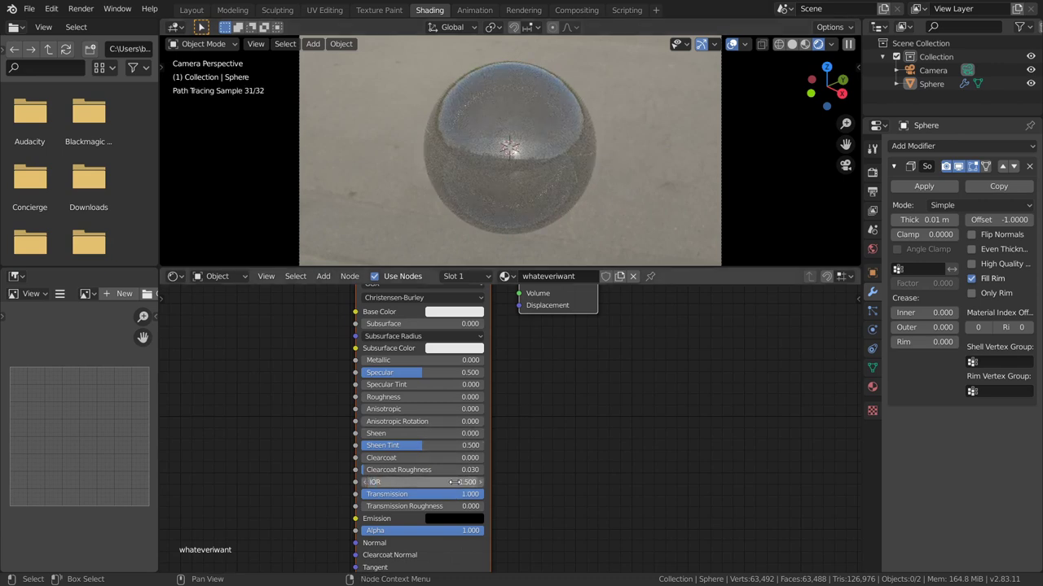
pyautogui.click(454, 482)
pyautogui.write('1.0')
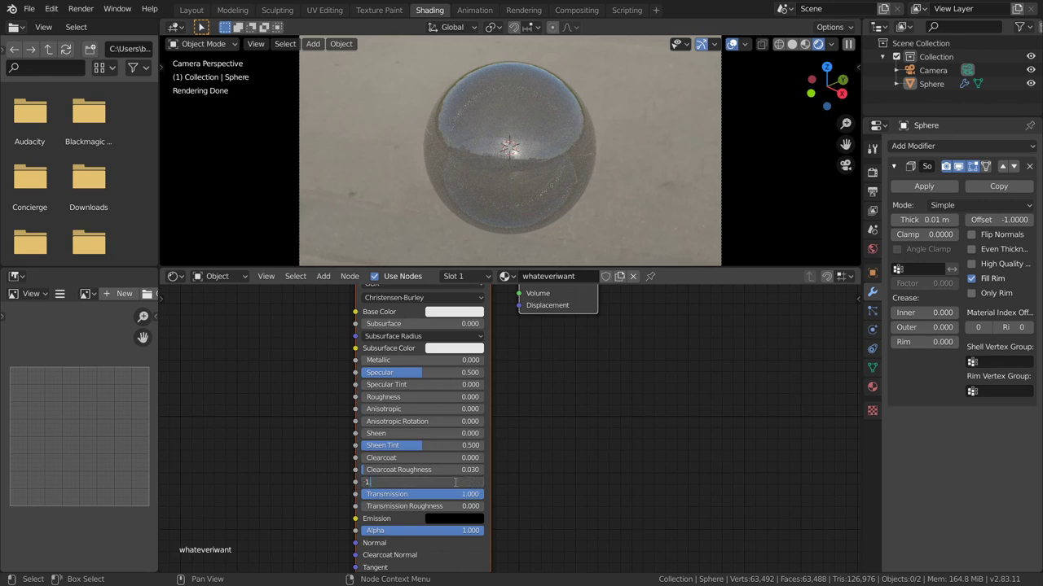
pyautogui.write('5')
pyautogui.press('Return')
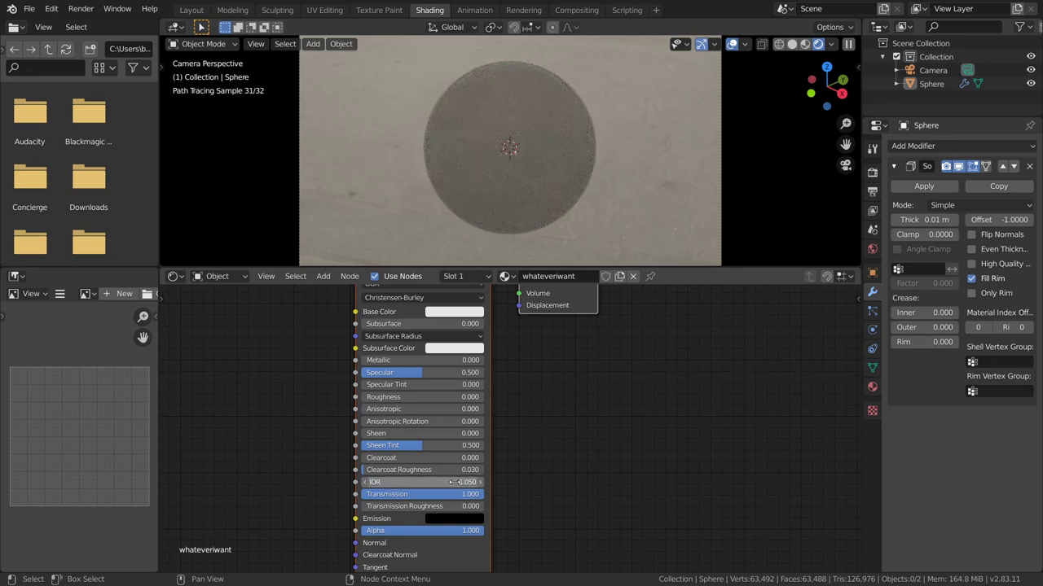
pyautogui.scroll(1, 539, 450)
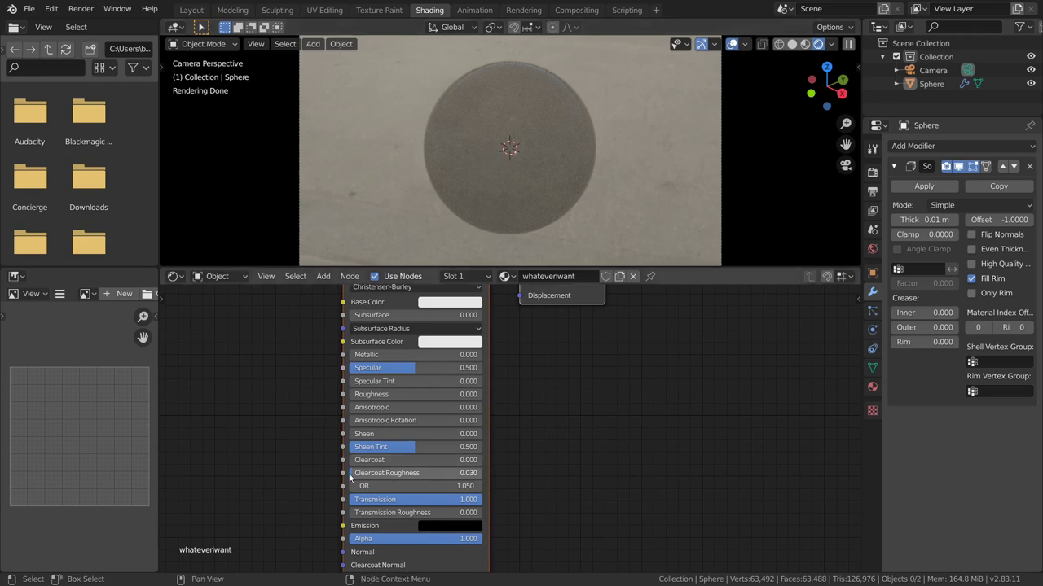
# Step: Set the Principled BSDF Clearcoat to 0.5
pyautogui.moveTo(373, 461); pyautogui.dragTo(482, 461)
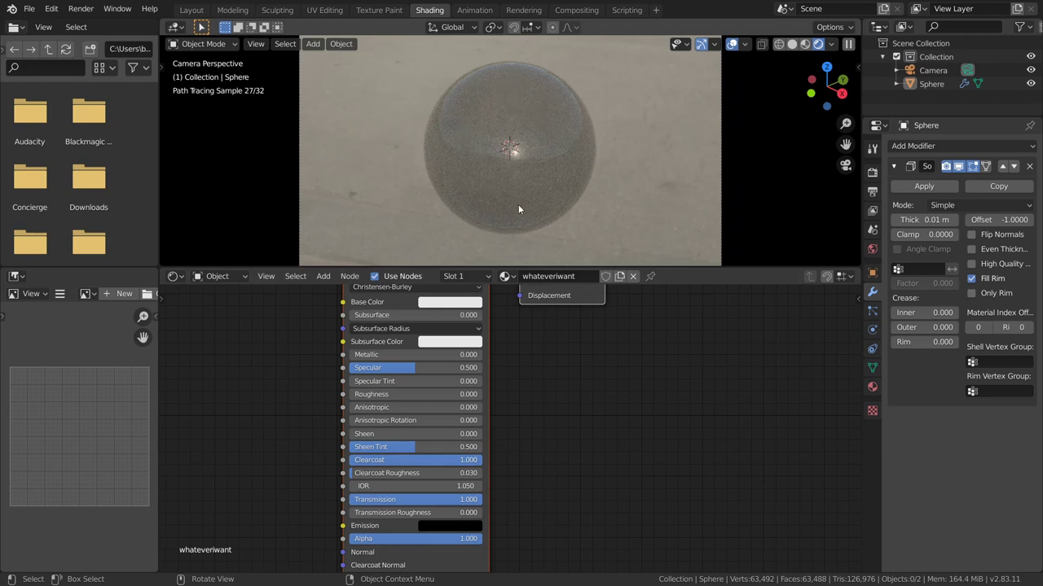
pyautogui.click(436, 459)
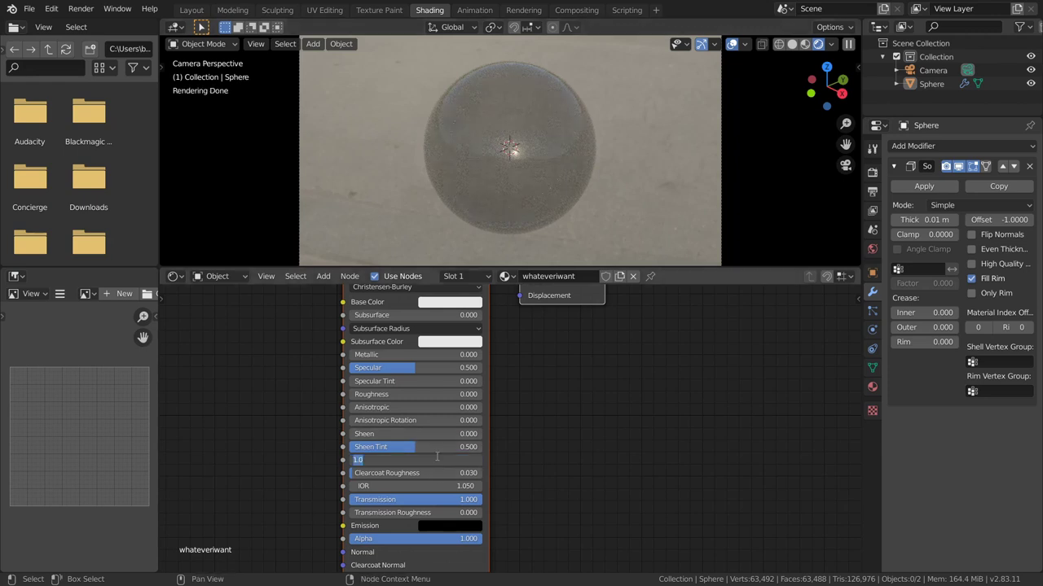
pyautogui.write('.5')
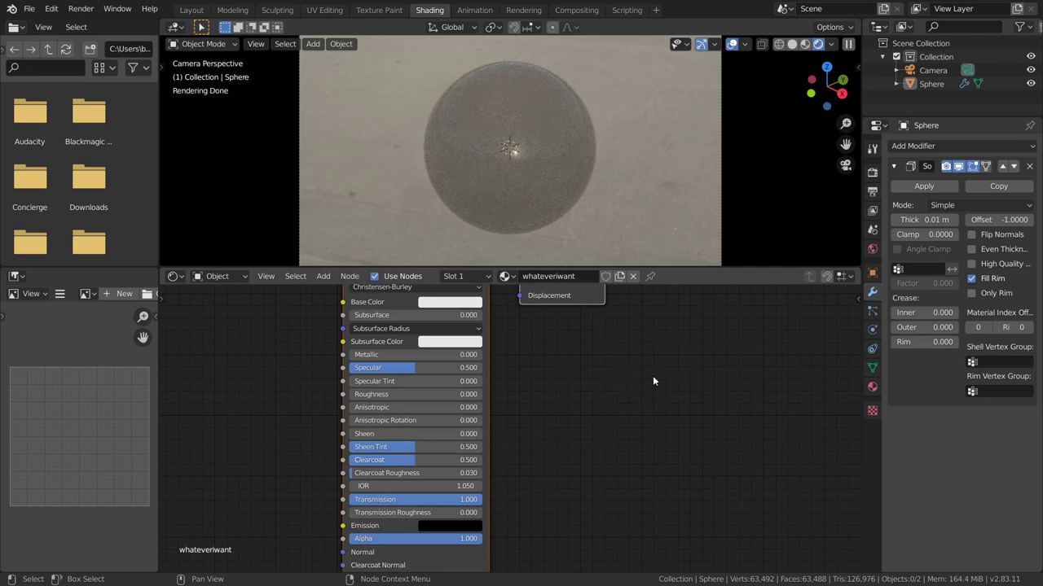
pyautogui.scroll(-1, 618, 173)
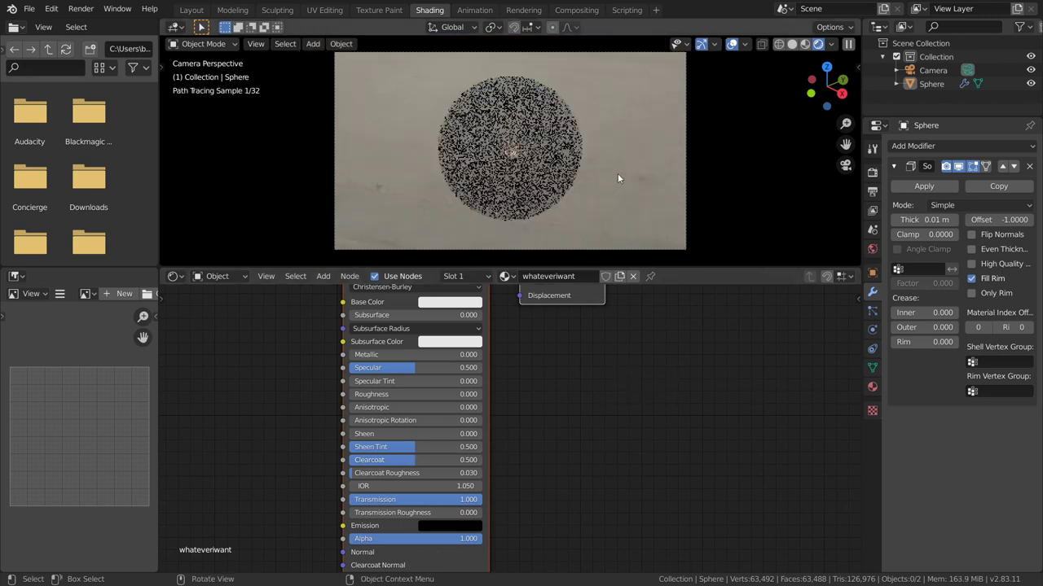
# Step: Hide viewport overlays and raise Color Management Gamma to 1.75 in Render properties
pyautogui.click(872, 172)
pyautogui.click(732, 44)
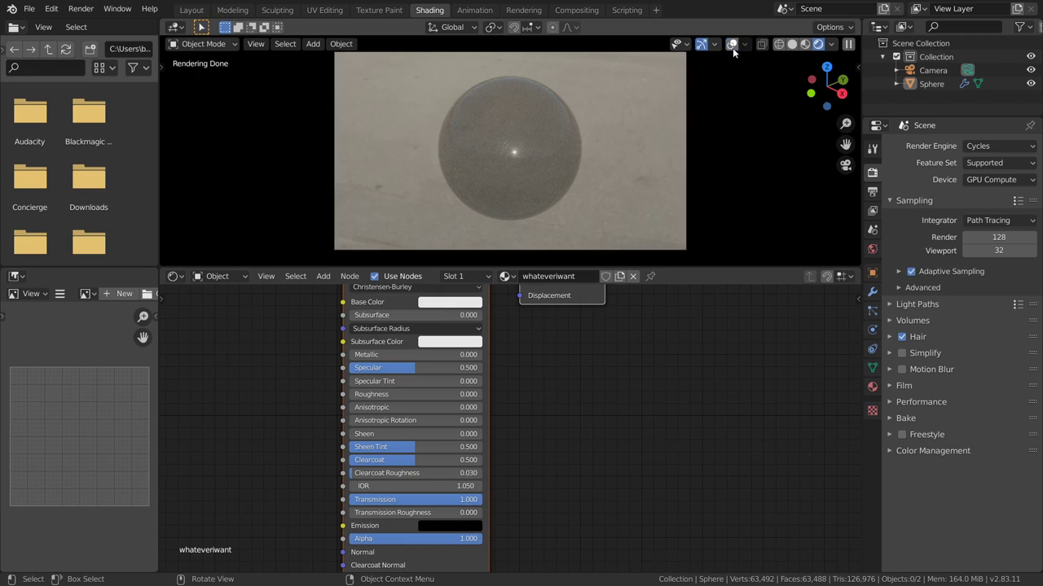
pyautogui.scroll(1, 522, 150)
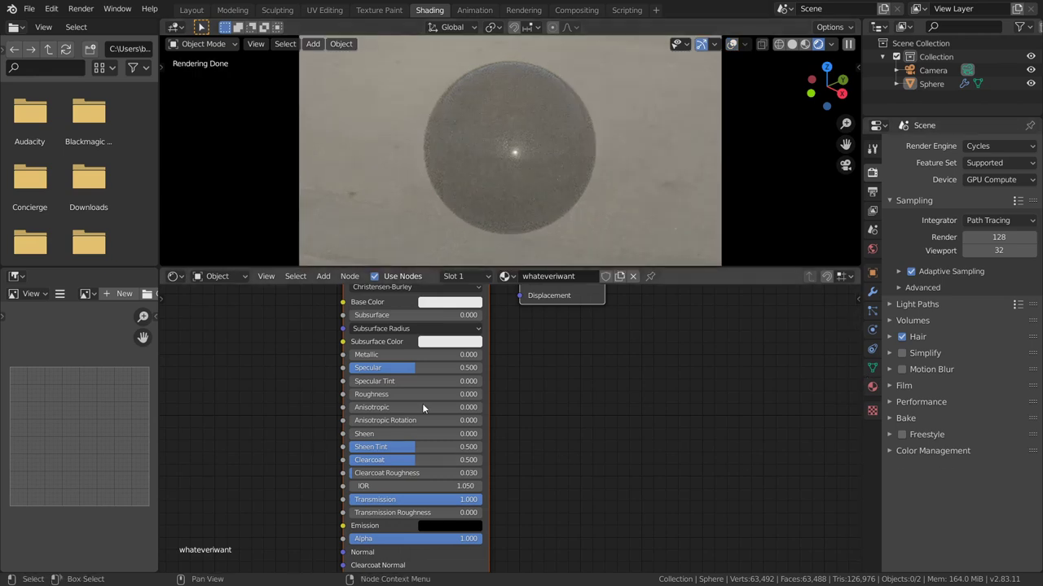
pyautogui.click(936, 449)
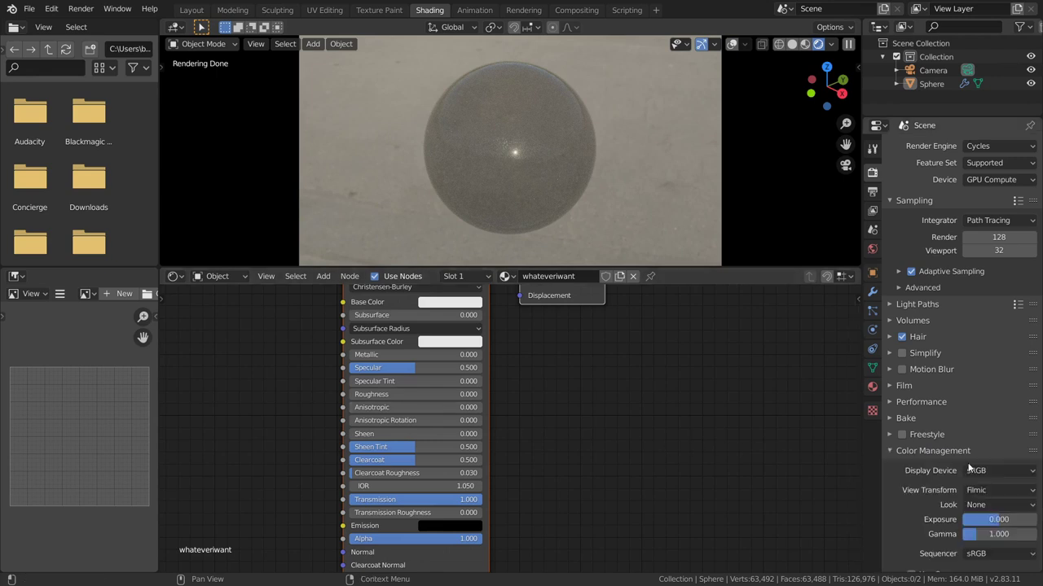
pyautogui.click(992, 535)
pyautogui.write('1.75')
pyautogui.press('Return')
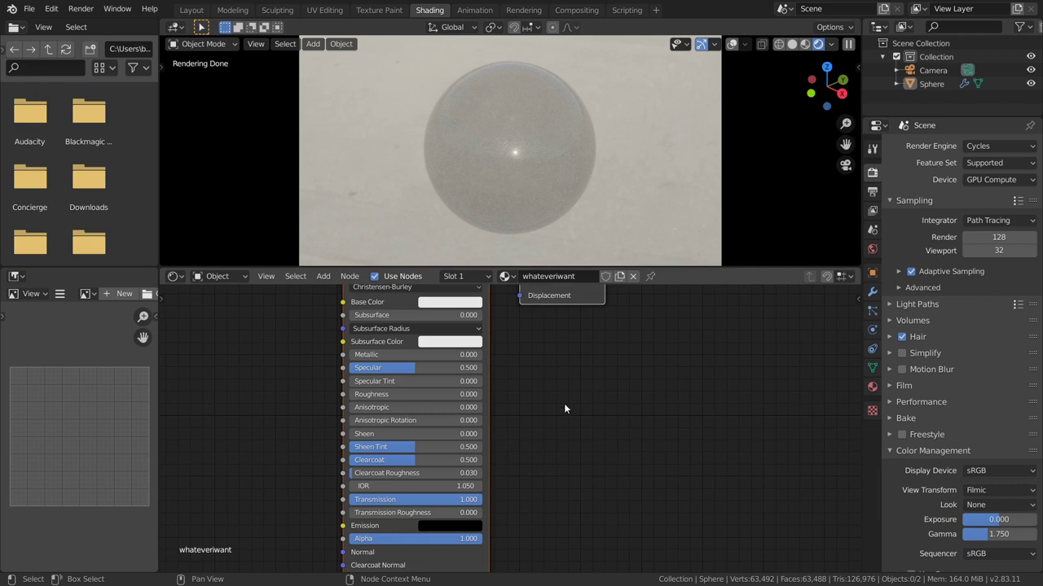
pyautogui.moveTo(540, 471); pyautogui.dragTo(654, 566, button='middle')
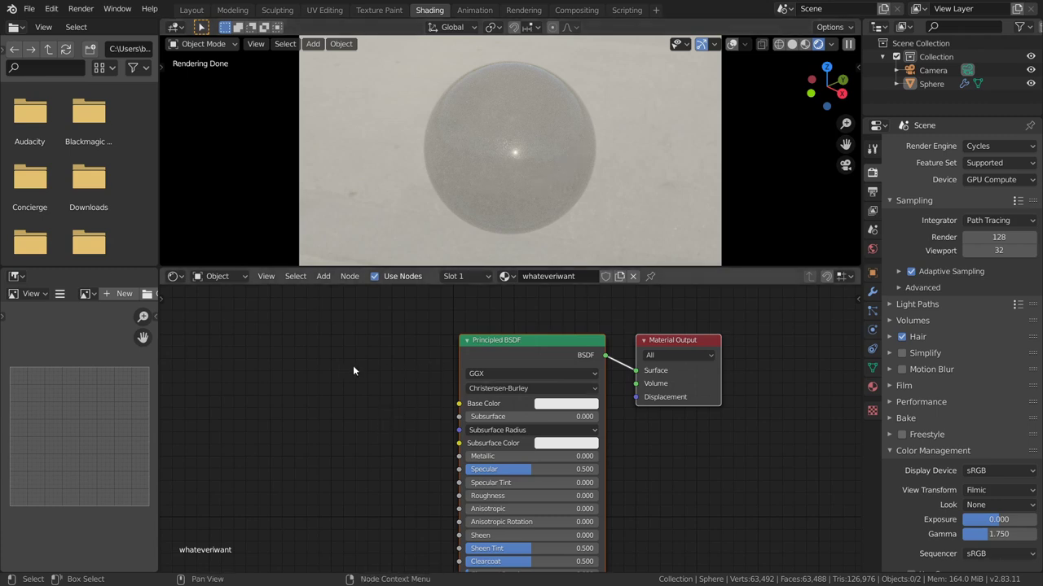
# Step: Add a Layer Weight node left of the shader and preview its Fresnel and Facing outputs
pyautogui.moveTo(352, 370); pyautogui.dragTo(562, 382, button='middle')
pyautogui.hotkey('shift', 'a')
pyautogui.click(436, 364)
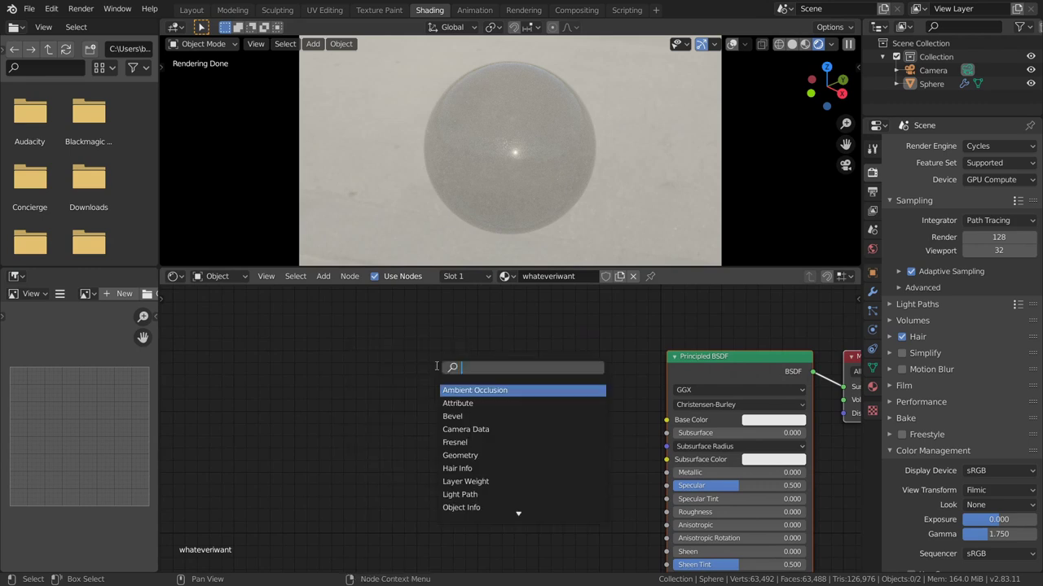
pyautogui.write('layer')
pyautogui.press('Return')
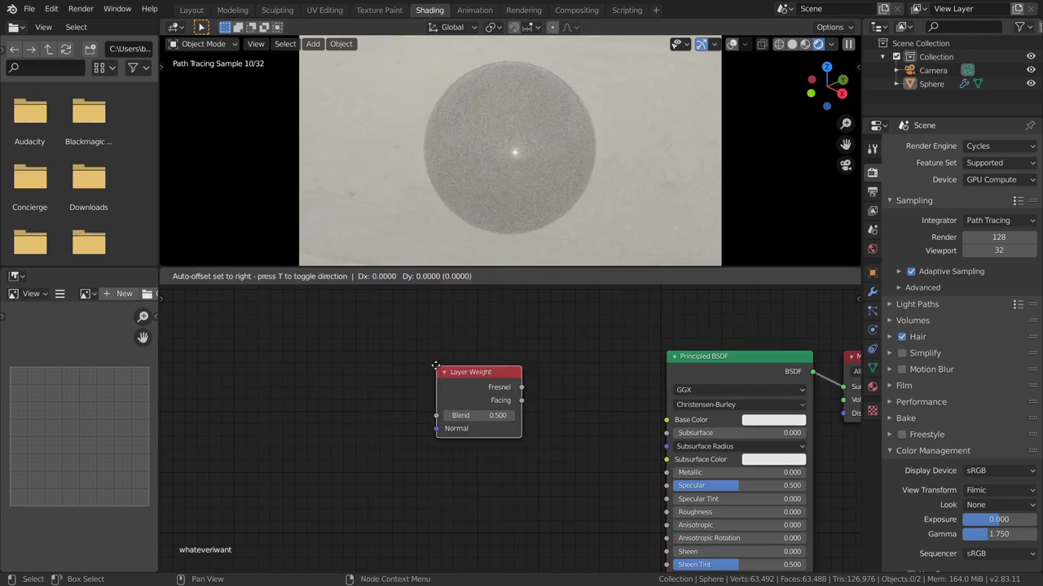
pyautogui.click(494, 380)
pyautogui.keyDown('ctrl'); pyautogui.scroll(-3, 506, 395); pyautogui.keyUp('ctrl')
pyautogui.scroll(1, 454, 392)
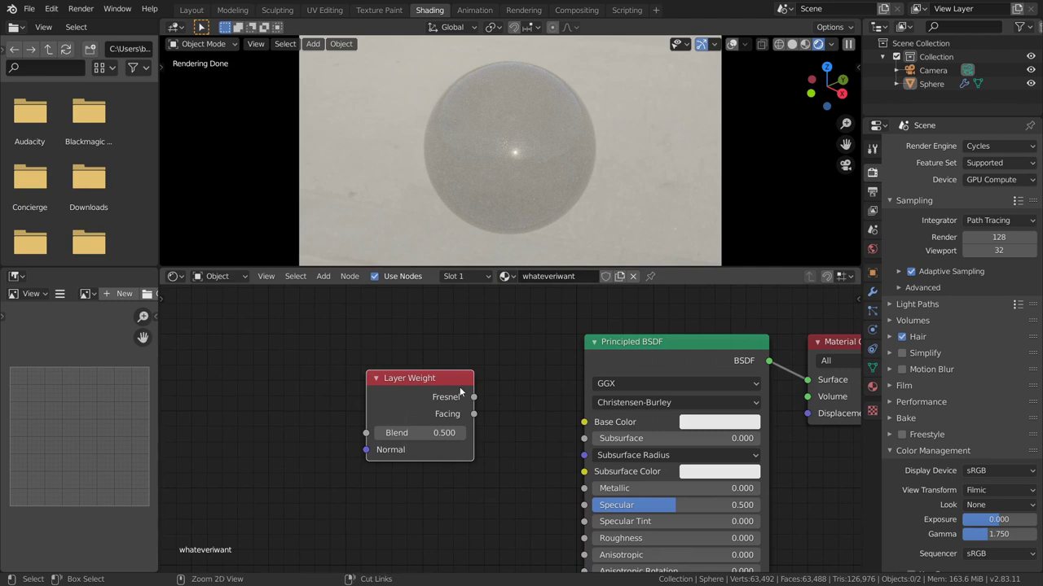
pyautogui.keyDown('ctrl'); pyautogui.keyDown('shift'); pyautogui.click(454, 391); pyautogui.keyUp('shift'); pyautogui.keyUp('ctrl')
pyautogui.keyDown('ctrl'); pyautogui.keyDown('shift'); pyautogui.click(461, 389); pyautogui.keyUp('shift'); pyautogui.keyUp('ctrl')
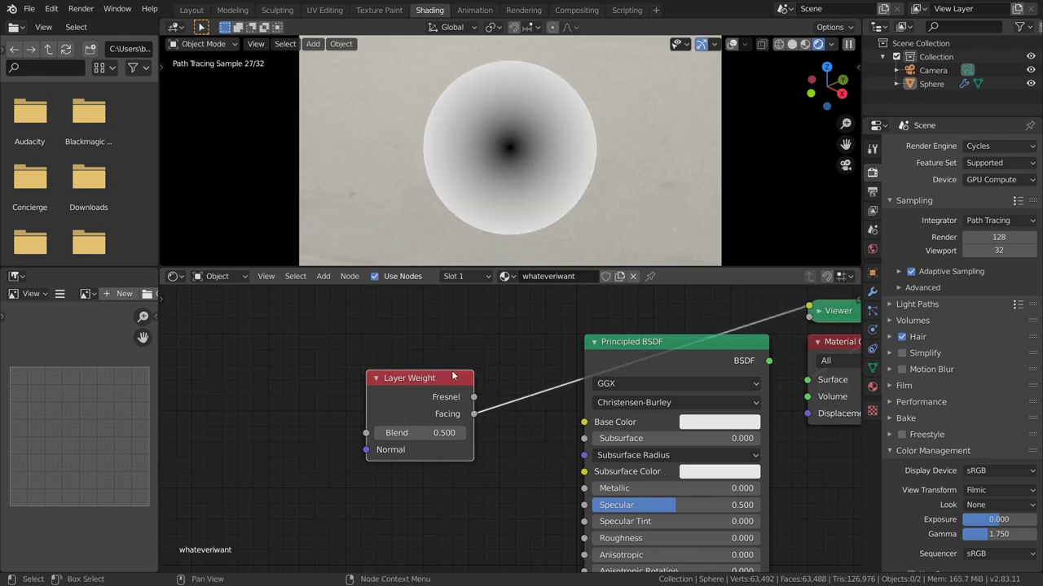
# Step: Link Layer Weight Facing into Base Color, moving the node further left
pyautogui.moveTo(473, 416); pyautogui.dragTo(583, 423)
pyautogui.keyDown('ctrl'); pyautogui.keyDown('shift'); pyautogui.click(689, 342); pyautogui.keyUp('shift'); pyautogui.keyUp('ctrl')
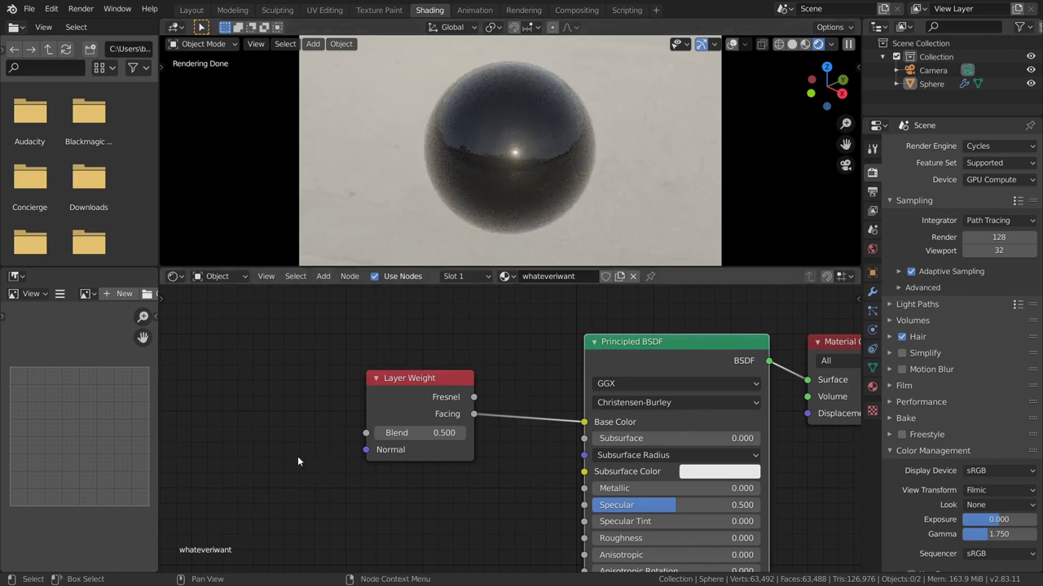
pyautogui.moveTo(276, 421); pyautogui.dragTo(405, 431, button='middle')
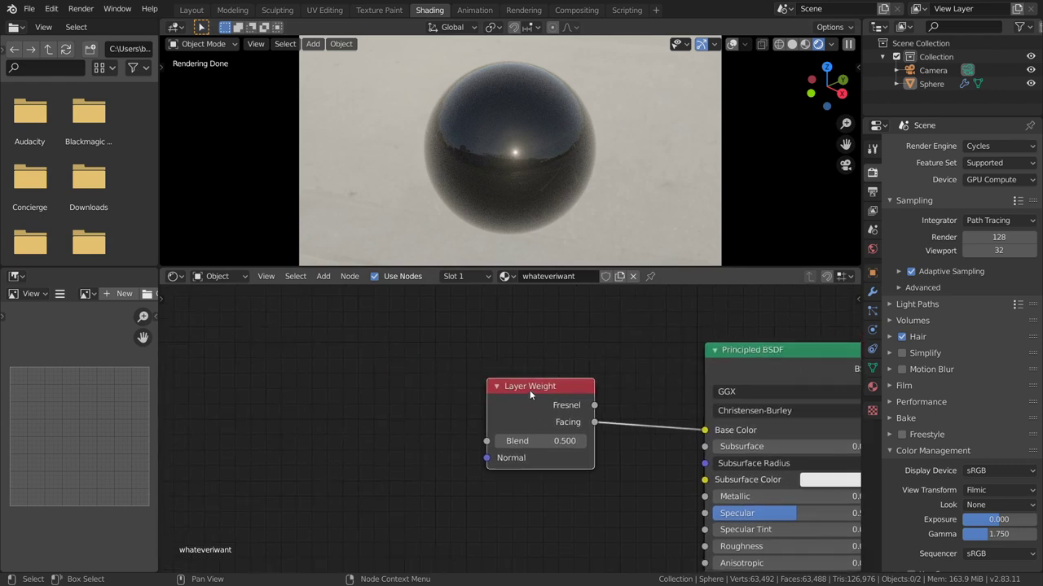
pyautogui.moveTo(531, 389); pyautogui.dragTo(233, 386)
pyautogui.moveTo(325, 380)
pyautogui.mouseDown(button='middle')
pyautogui.moveTo(280, 382)
pyautogui.moveTo(328, 378)
pyautogui.mouseUp(button='middle')
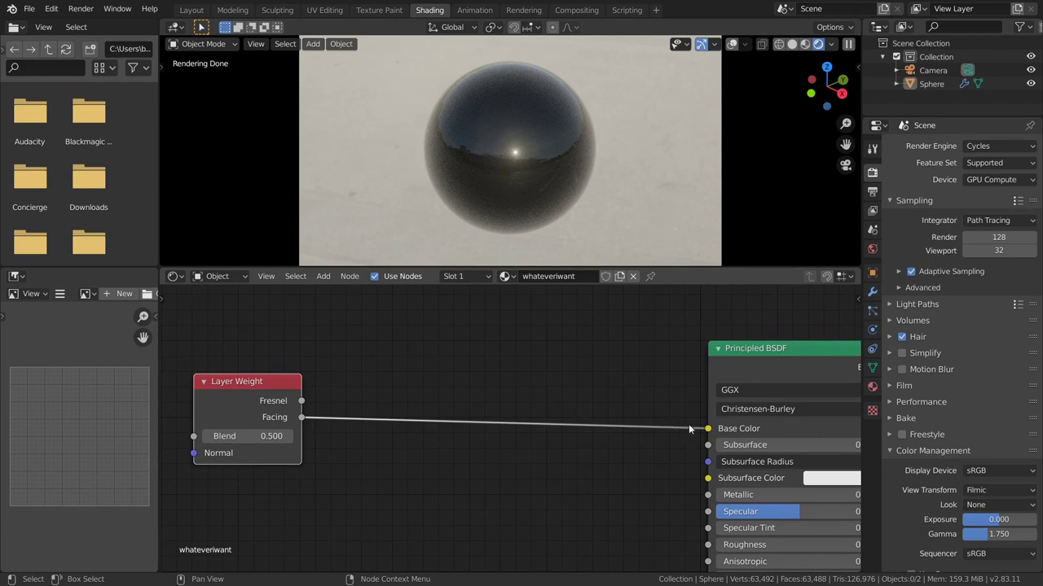
pyautogui.moveTo(298, 417); pyautogui.dragTo(301, 417)
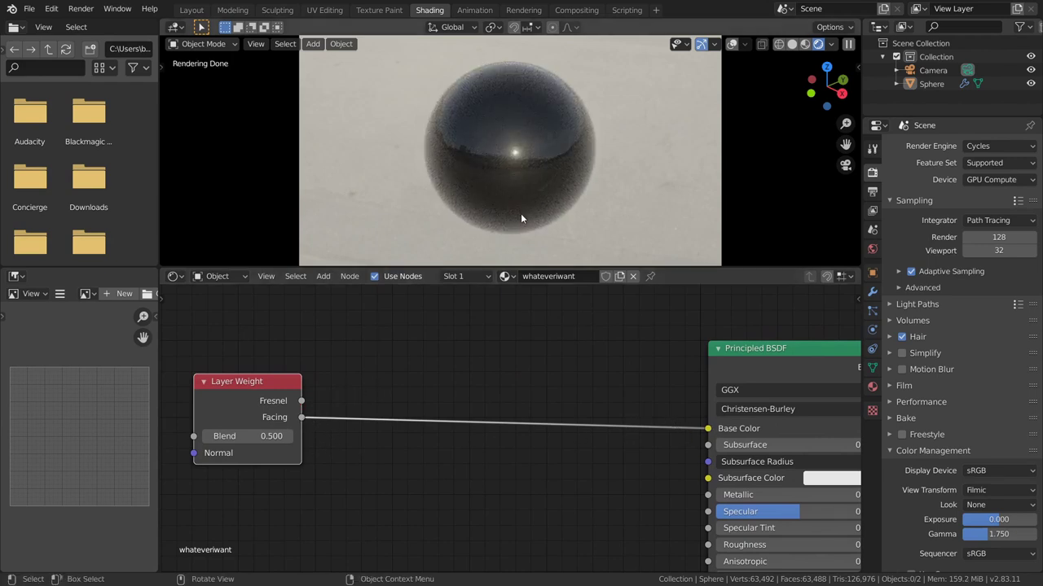
pyautogui.moveTo(510, 365); pyautogui.dragTo(502, 344, button='middle')
# Step: Add a Hue Saturation Value node and set its colour to a saturated red
pyautogui.hotkey('shift', 'a')
pyautogui.click(502, 344)
pyautogui.write('hu')
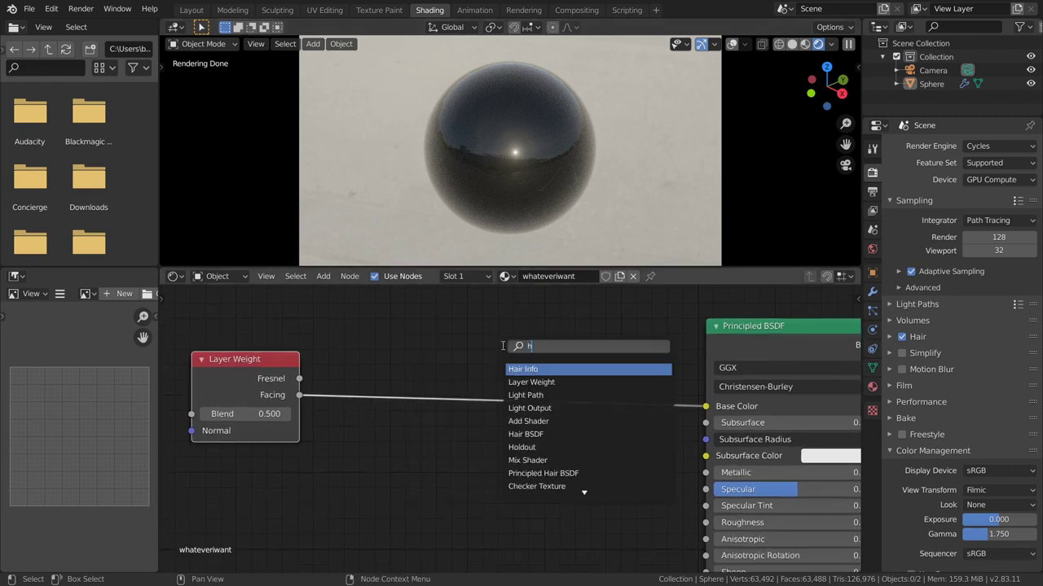
pyautogui.click(533, 369)
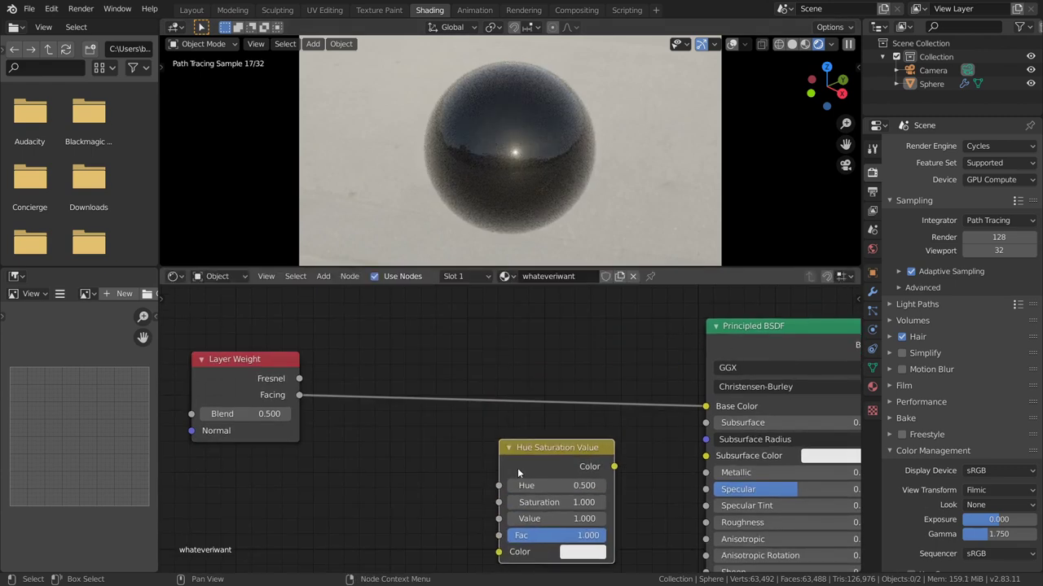
pyautogui.click(559, 506)
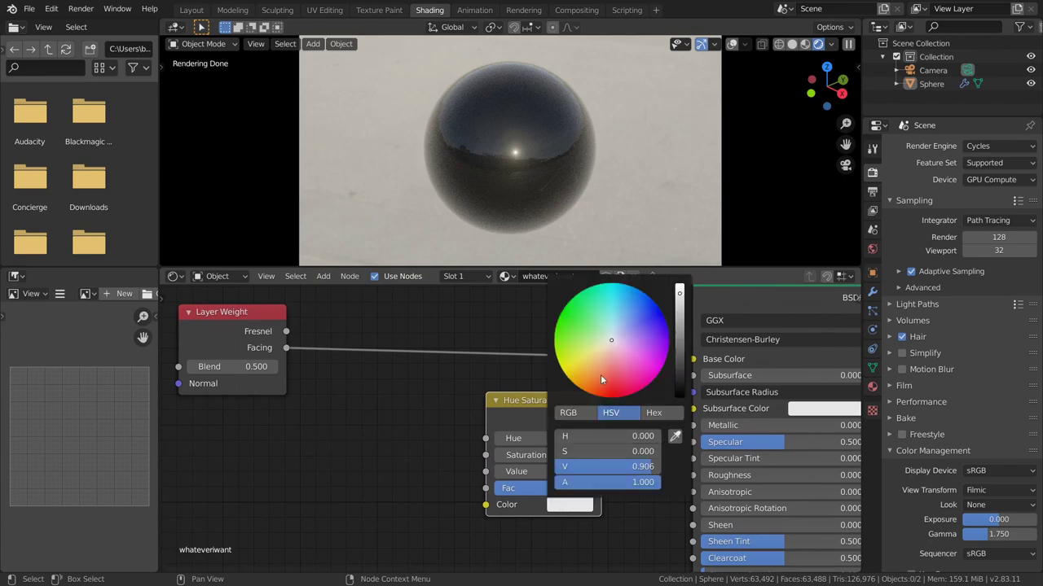
pyautogui.moveTo(605, 379)
pyautogui.mouseDown()
pyautogui.moveTo(597, 395)
pyautogui.moveTo(586, 392)
pyautogui.moveTo(612, 396)
pyautogui.mouseUp()
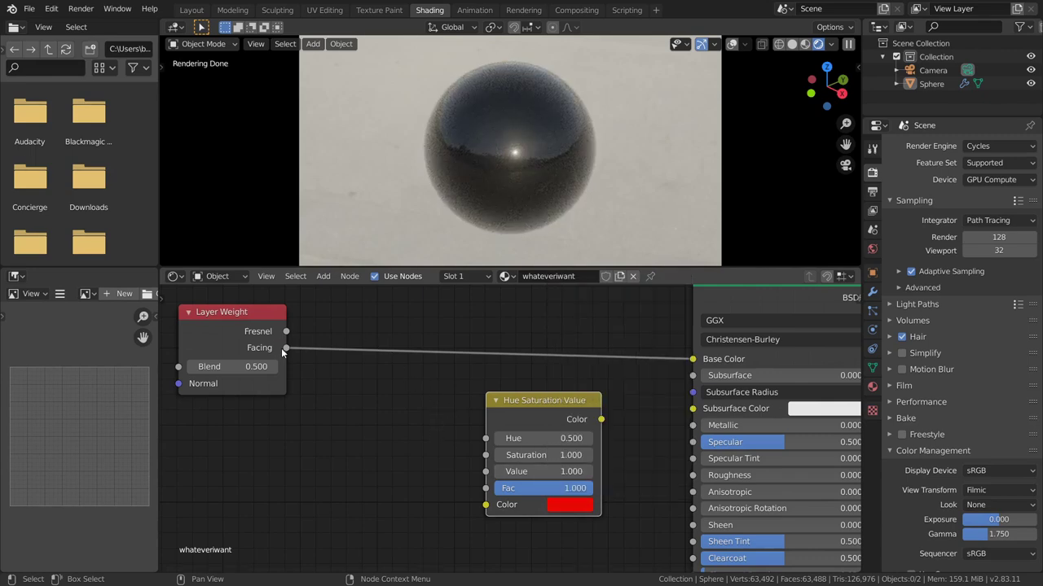
# Step: Connect Layer Weight Facing to Hue and the HSV Color output into Base Color
pyautogui.moveTo(284, 347); pyautogui.dragTo(487, 438)
pyautogui.moveTo(601, 420); pyautogui.dragTo(692, 360)
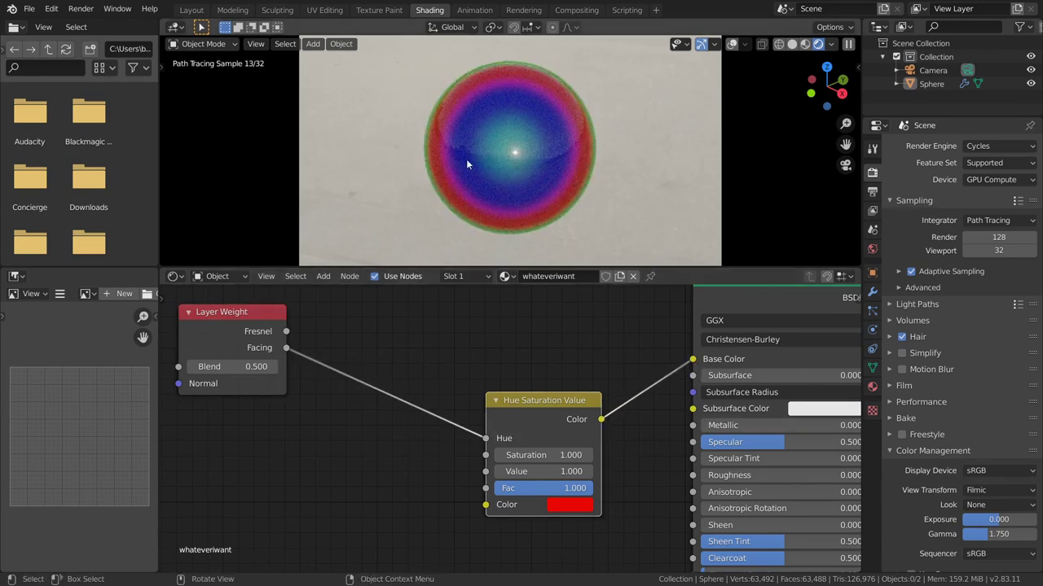
pyautogui.moveTo(533, 398); pyautogui.dragTo(507, 413, button='middle')
pyautogui.keyDown('ctrl'); pyautogui.keyDown('shift'); pyautogui.click(507, 413); pyautogui.keyUp('shift'); pyautogui.keyUp('ctrl')
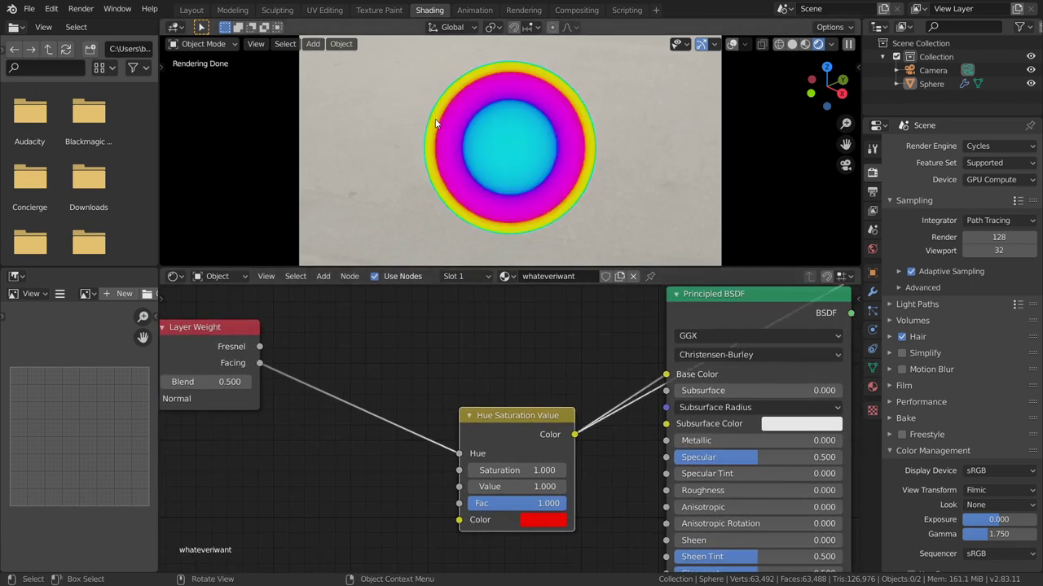
pyautogui.moveTo(493, 136); pyautogui.dragTo(456, 114, button='middle')
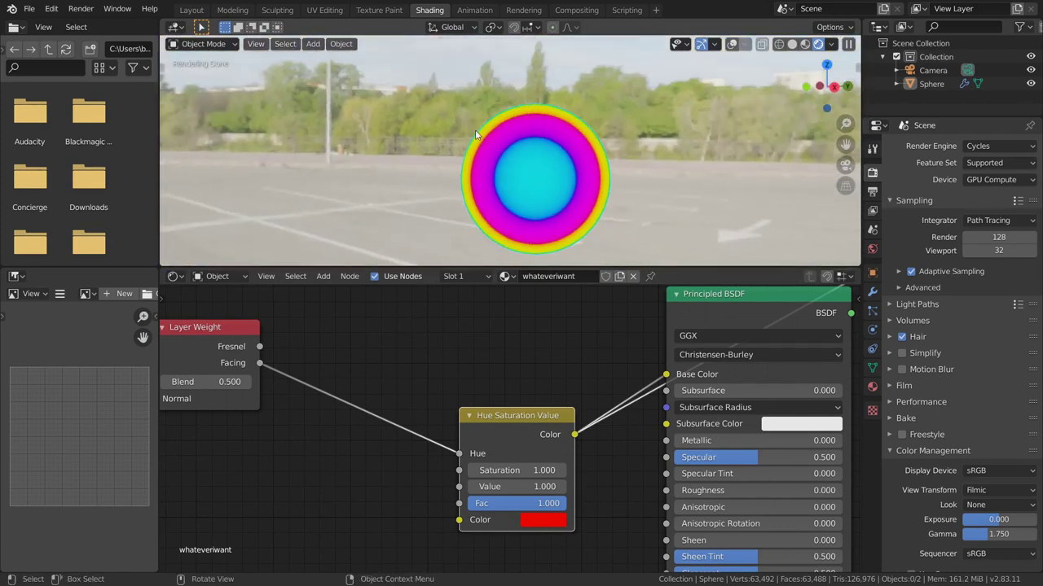
pyautogui.moveTo(501, 161); pyautogui.dragTo(538, 163, button='middle')
# Step: Tidy the nodes, reconnect Principled BSDF to Material Output Surface, and return to camera view
pyautogui.moveTo(196, 342); pyautogui.dragTo(294, 358, button='middle')
pyautogui.moveTo(296, 362); pyautogui.dragTo(314, 359)
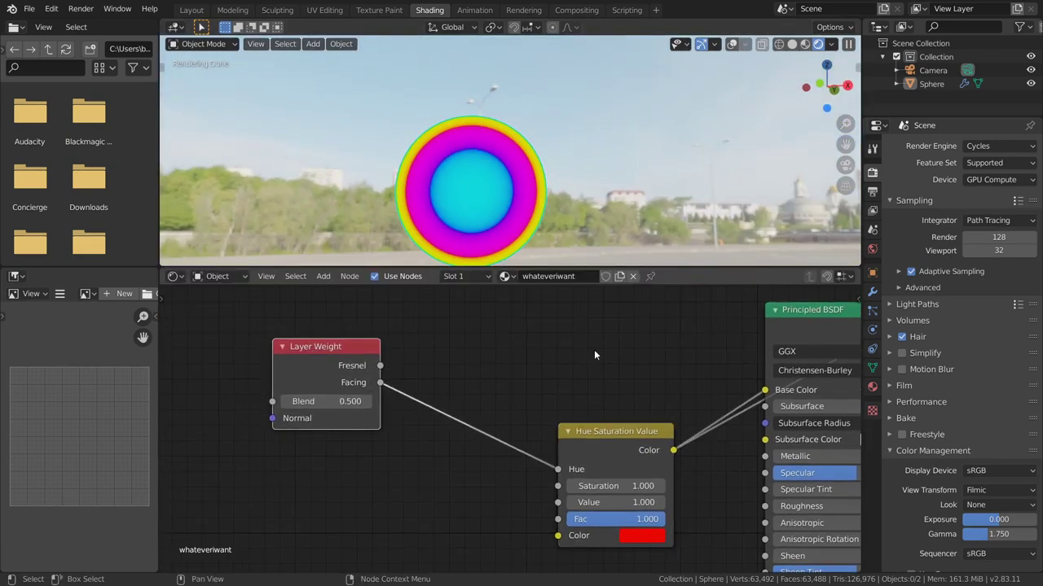
pyautogui.moveTo(620, 361); pyautogui.dragTo(475, 356, button='middle')
pyautogui.moveTo(483, 435); pyautogui.dragTo(448, 395)
pyautogui.moveTo(756, 325); pyautogui.dragTo(743, 317)
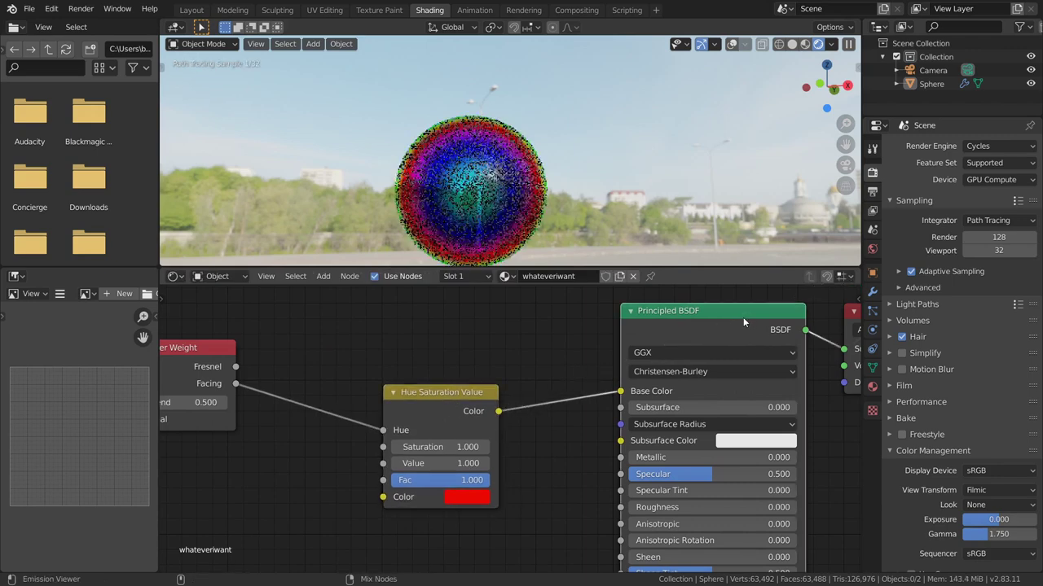
pyautogui.click(846, 166)
# Step: Lower the Hue Saturation Value Saturation to 0.2
pyautogui.scroll(2, 496, 404)
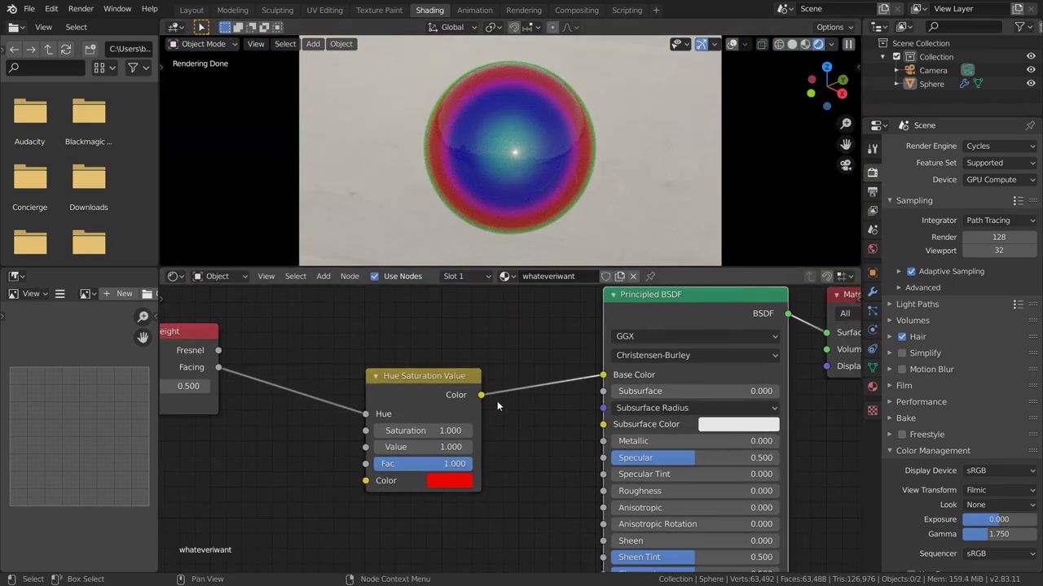
pyautogui.click(415, 433)
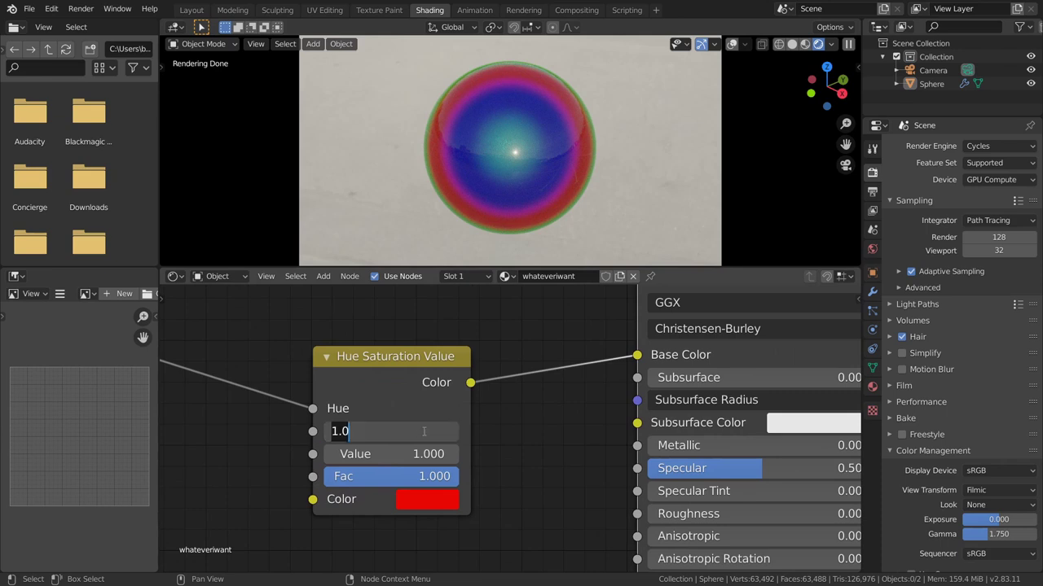
pyautogui.write('.2')
pyautogui.press('Return')
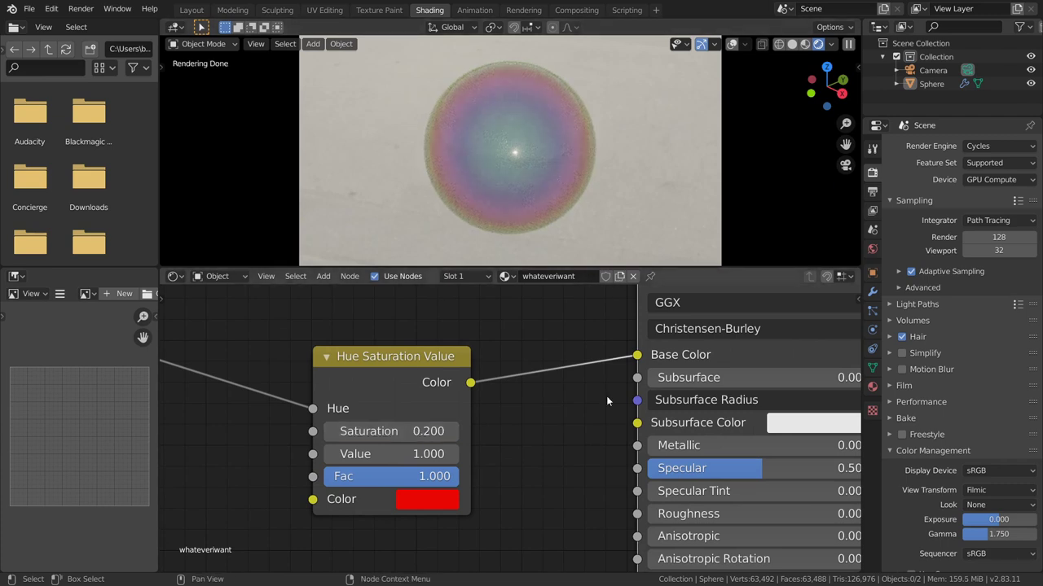
# Step: Set the node colour's hue to pure red (H 0) and reposition the Layer Weight node
pyautogui.moveTo(507, 433); pyautogui.dragTo(599, 420, button='middle')
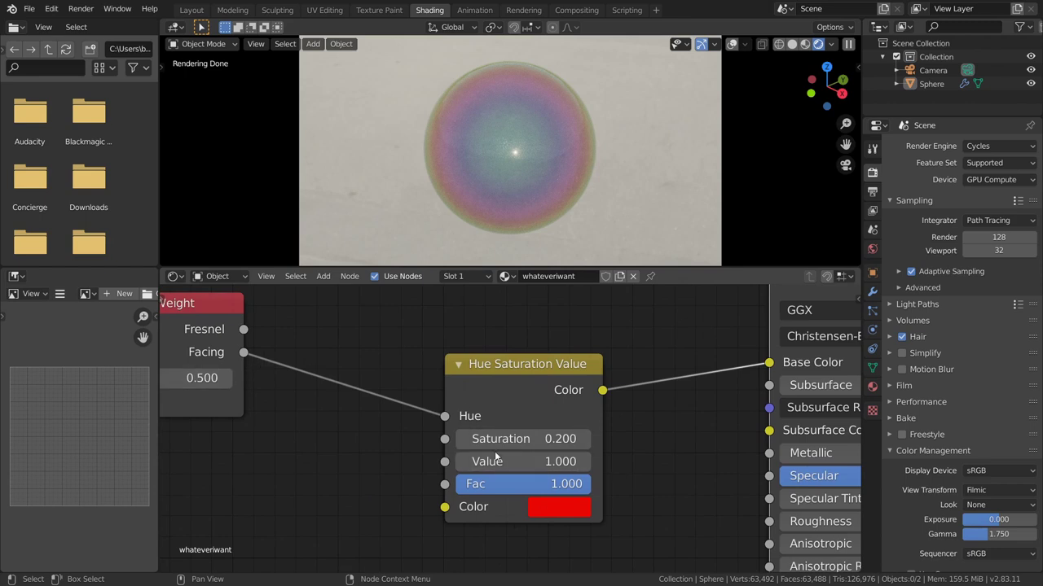
pyautogui.click(561, 508)
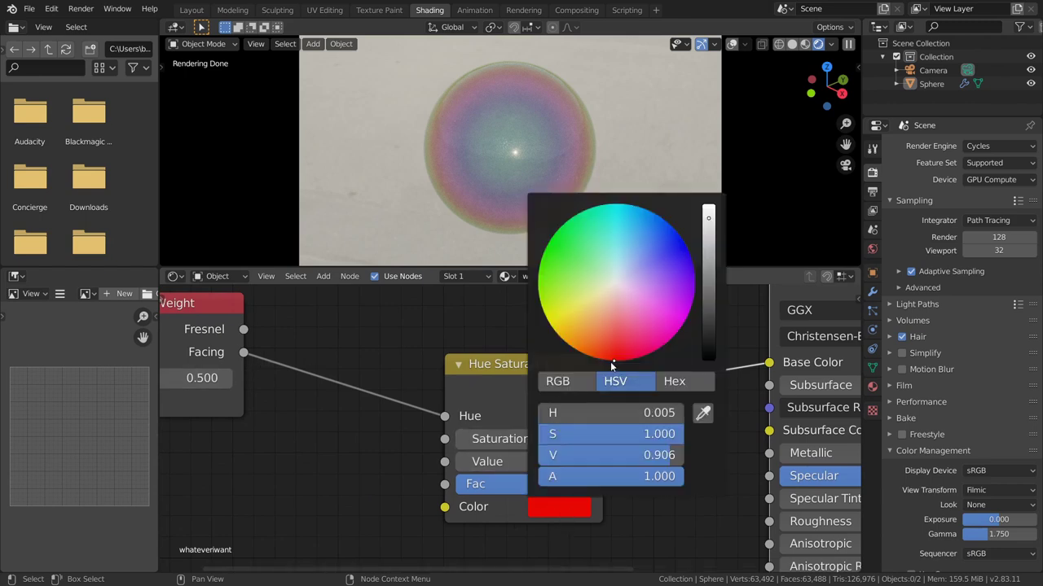
pyautogui.moveTo(667, 419); pyautogui.dragTo(619, 415)
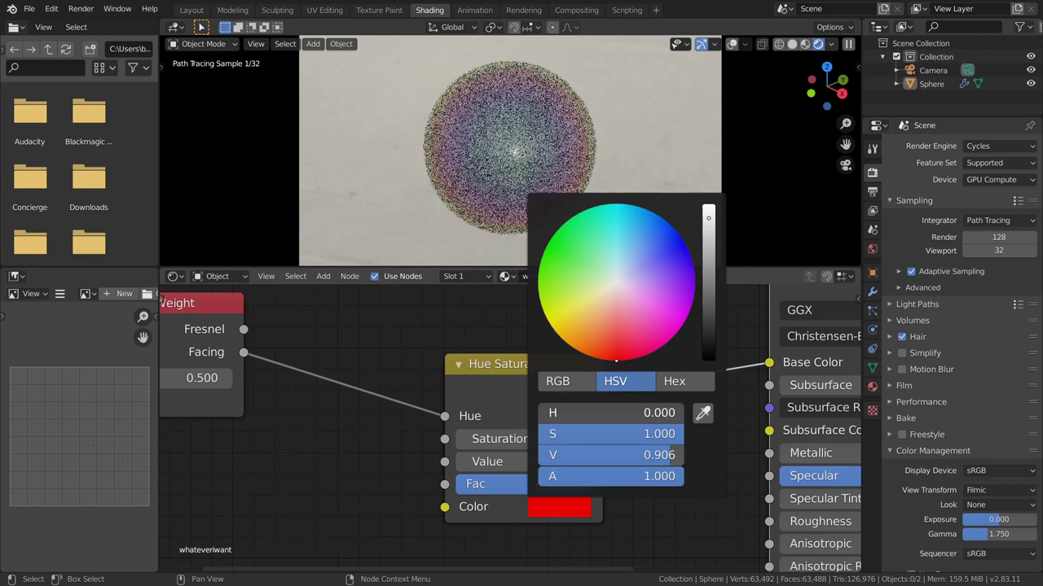
pyautogui.moveTo(294, 421); pyautogui.dragTo(371, 458, button='middle')
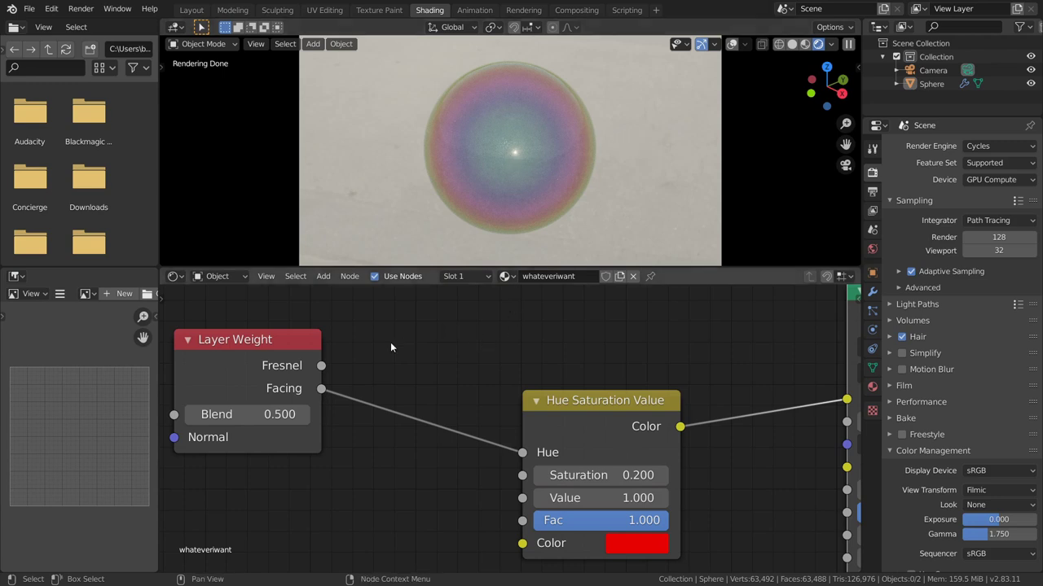
pyautogui.moveTo(259, 347); pyautogui.dragTo(384, 399)
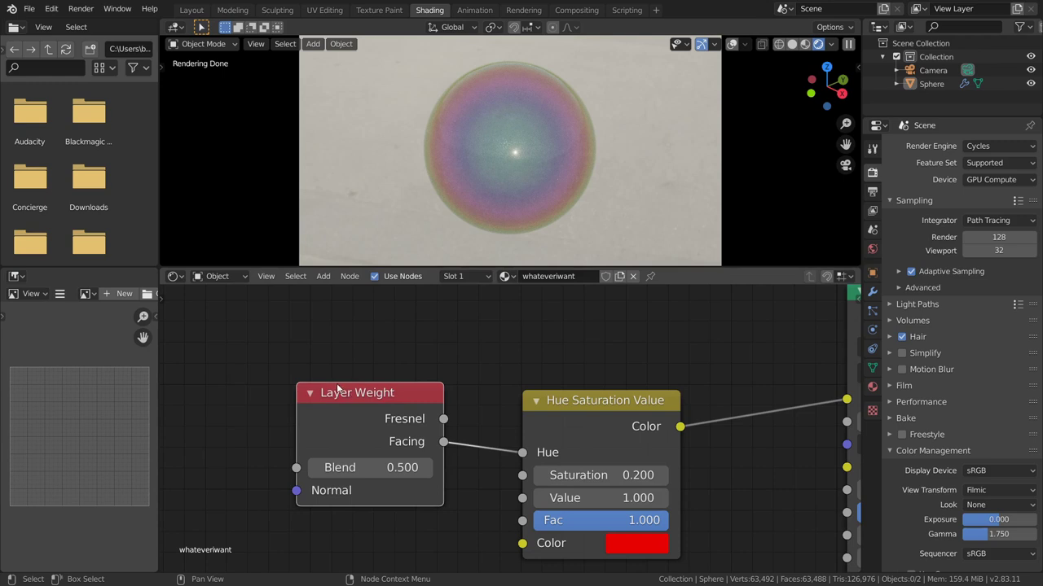
pyautogui.scroll(2, 526, 131)
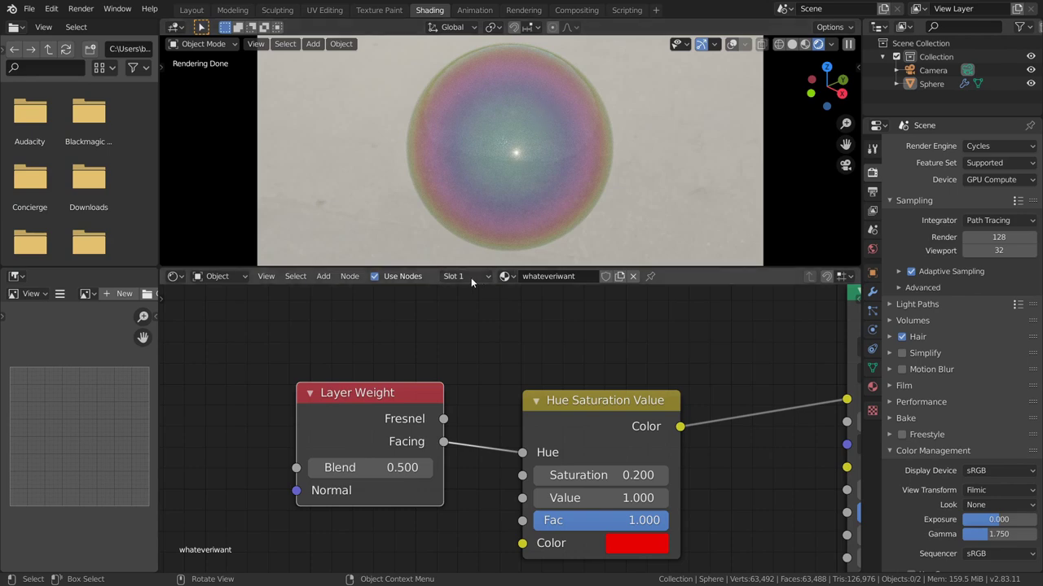
# Step: Add a Wave Texture node and preview its Color and Fac outputs on the sphere
pyautogui.moveTo(303, 347); pyautogui.dragTo(565, 342, button='middle')
pyautogui.scroll(-3, 565, 343)
pyautogui.hotkey('shift', 'a')
pyautogui.write('wave')
pyautogui.press('Return')
pyautogui.click(455, 379)
pyautogui.scroll(2, 438, 374)
pyautogui.moveTo(438, 379); pyautogui.dragTo(508, 378, button='middle')
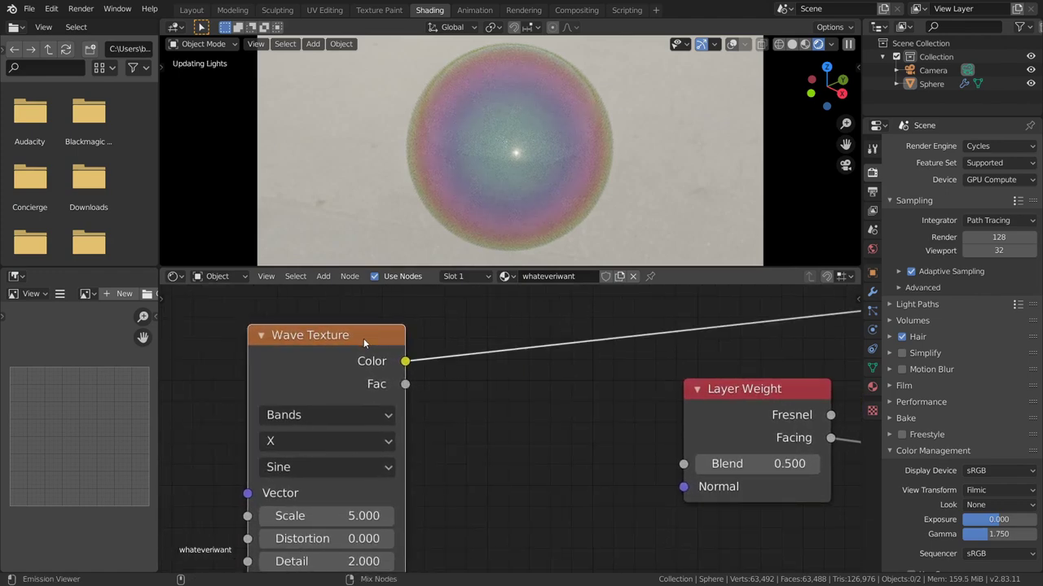
pyautogui.keyDown('ctrl'); pyautogui.keyDown('shift'); pyautogui.click(364, 338); pyautogui.keyUp('shift'); pyautogui.keyUp('ctrl')
pyautogui.keyDown('ctrl'); pyautogui.keyDown('shift'); pyautogui.click(363, 338); pyautogui.keyUp('shift'); pyautogui.keyUp('ctrl')
# Step: Set the Wave Texture Distortion to 25 and Scale to 2
pyautogui.moveTo(403, 434); pyautogui.dragTo(402, 374, button='middle')
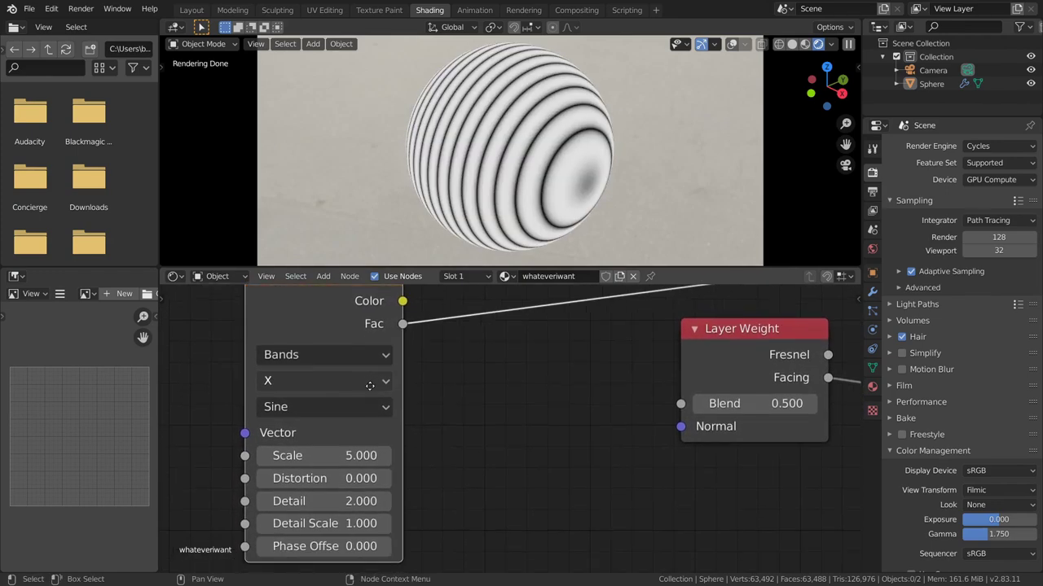
pyautogui.click(335, 476)
pyautogui.write('25')
pyautogui.press('Return')
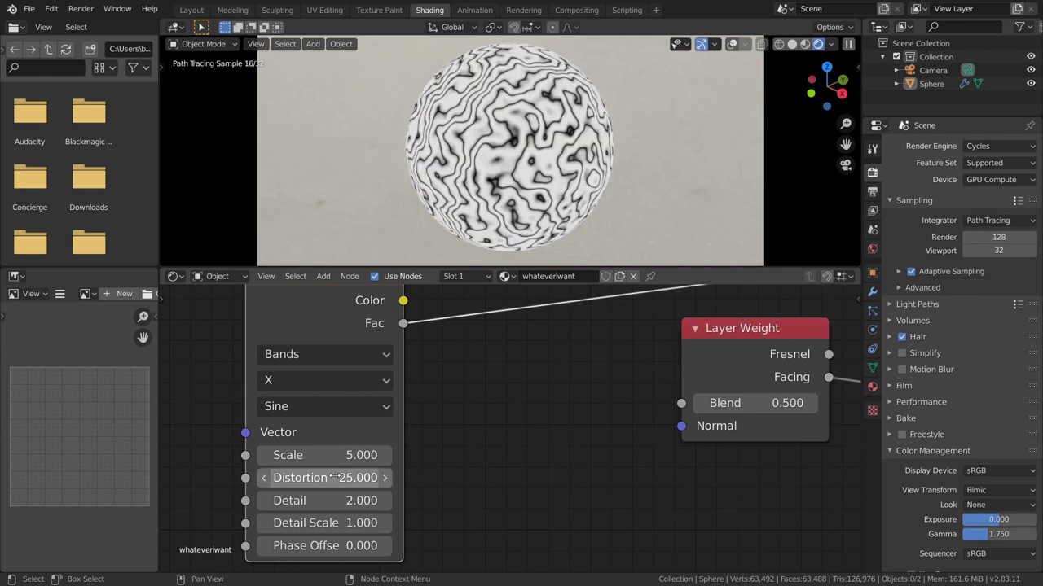
pyautogui.click(358, 456)
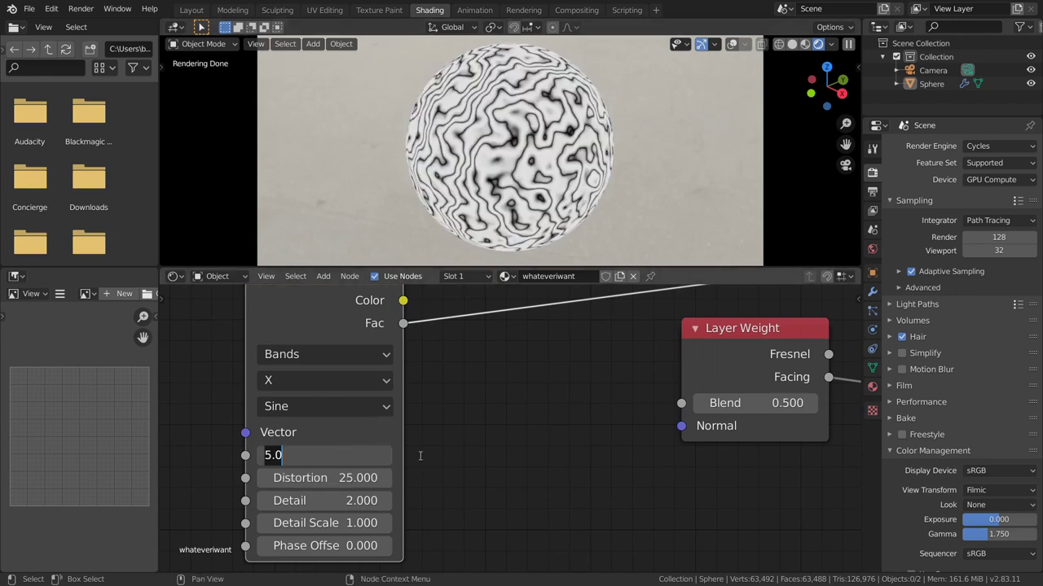
pyautogui.write('2')
pyautogui.press('Return')
# Step: Link the Wave Texture Fac into the Layer Weight Blend input
pyautogui.moveTo(429, 300); pyautogui.dragTo(407, 382, button='middle')
pyautogui.scroll(-2, 383, 379)
pyautogui.moveTo(285, 385); pyautogui.dragTo(492, 439)
pyautogui.keyDown('ctrl'); pyautogui.keyDown('shift'); pyautogui.click(702, 387); pyautogui.keyUp('shift'); pyautogui.keyUp('ctrl')
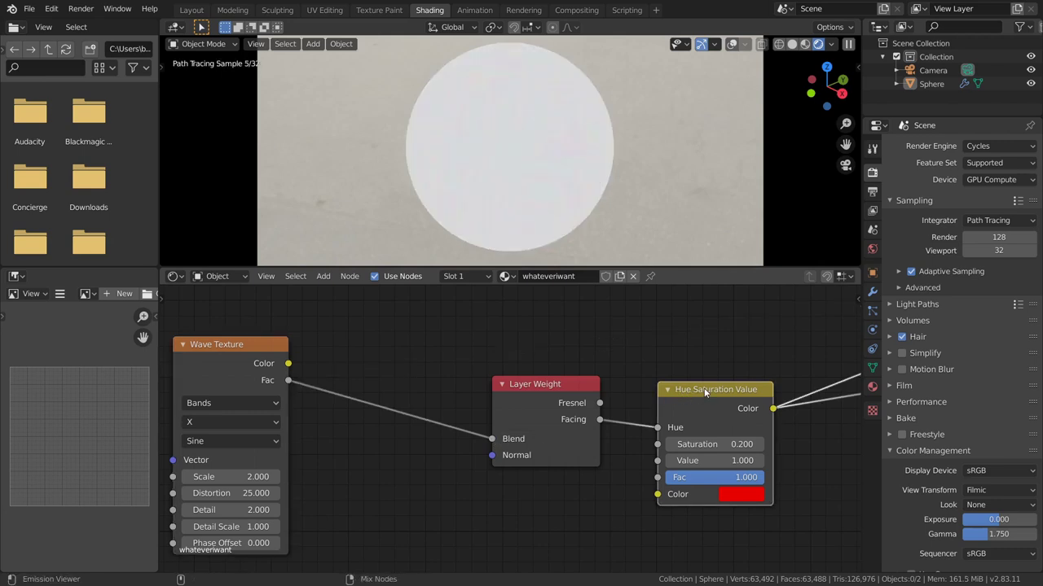
# Step: Set the Hue Saturation Value Saturation back to 1 and move the Wave Texture left
pyautogui.click(723, 445)
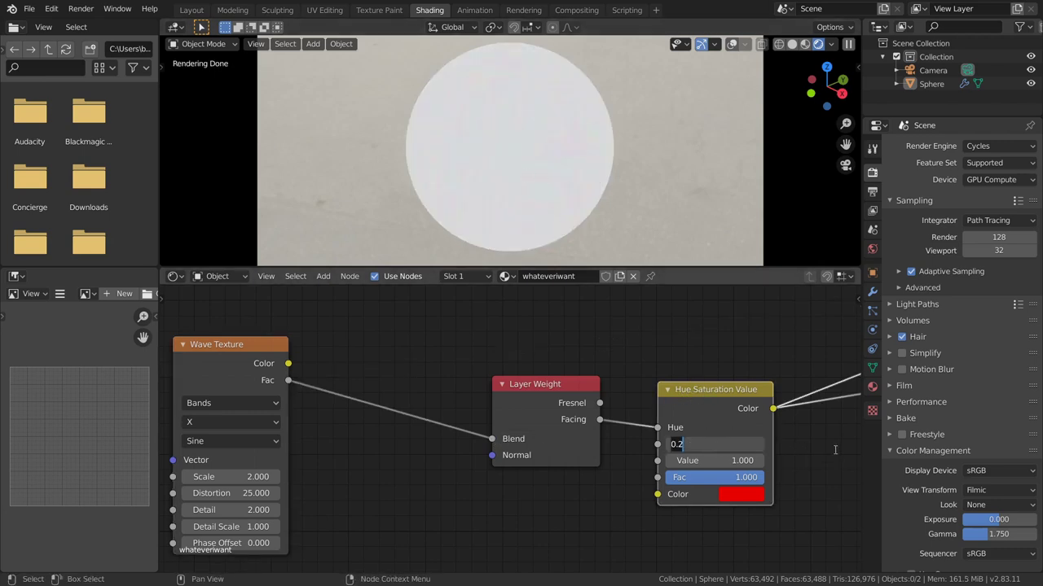
pyautogui.press('BackSpace')
pyautogui.press('BackSpace')
pyautogui.press('BackSpace')
pyautogui.write('1')
pyautogui.press('Return')
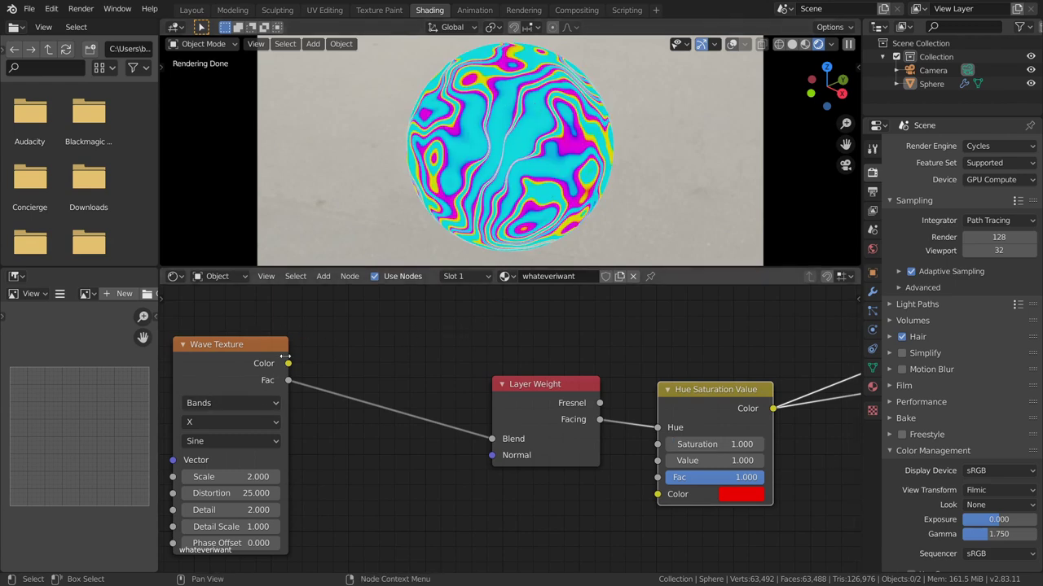
pyautogui.moveTo(287, 356); pyautogui.dragTo(446, 356, button='middle')
pyautogui.moveTo(398, 346); pyautogui.dragTo(274, 357)
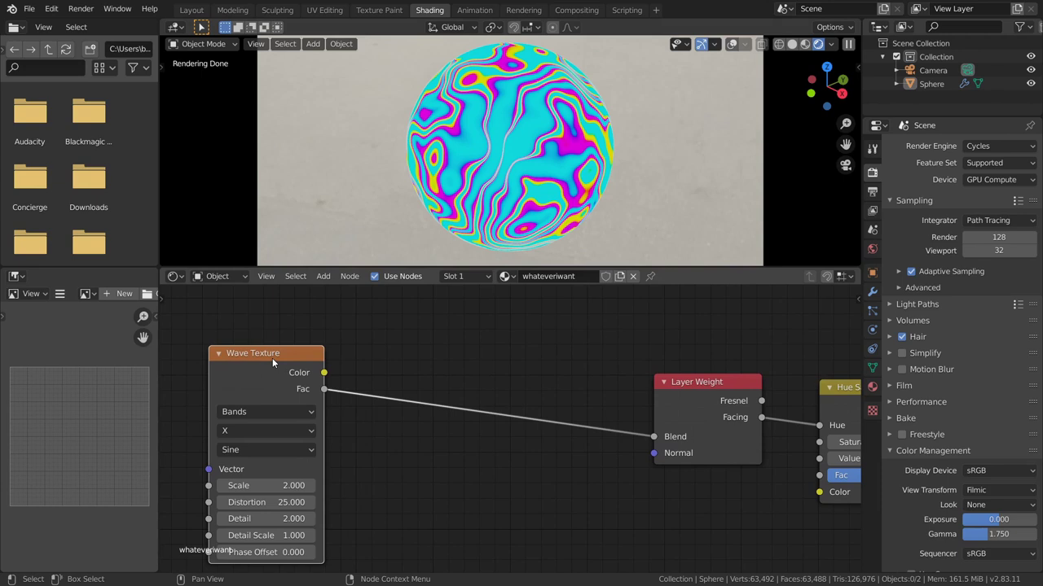
# Step: Insert two Math nodes on the link between Wave Texture Fac and Layer Weight Blend
pyautogui.hotkey('shift', 'a')
pyautogui.click(421, 357)
pyautogui.write('math')
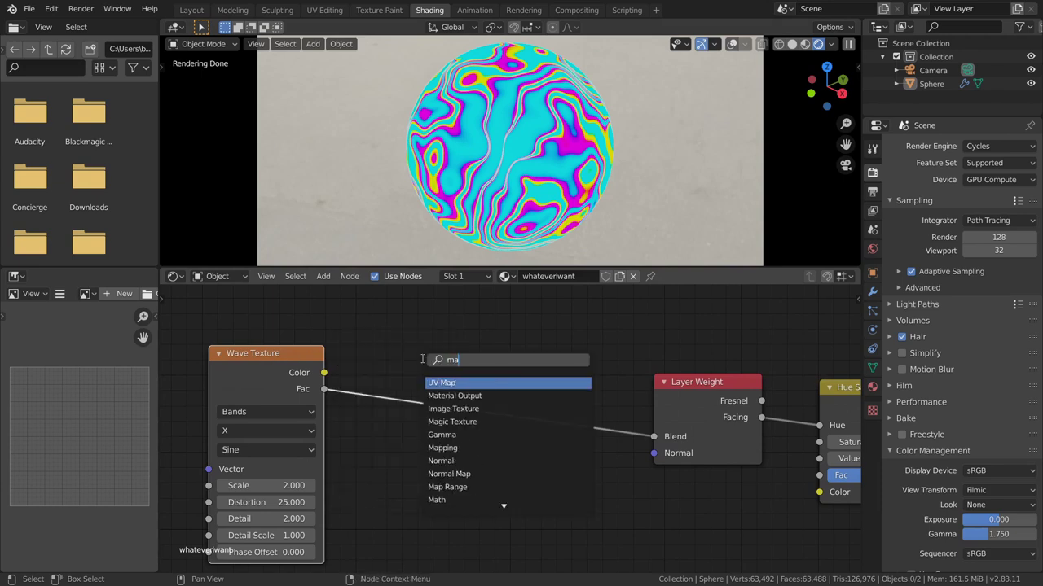
pyautogui.click(443, 384)
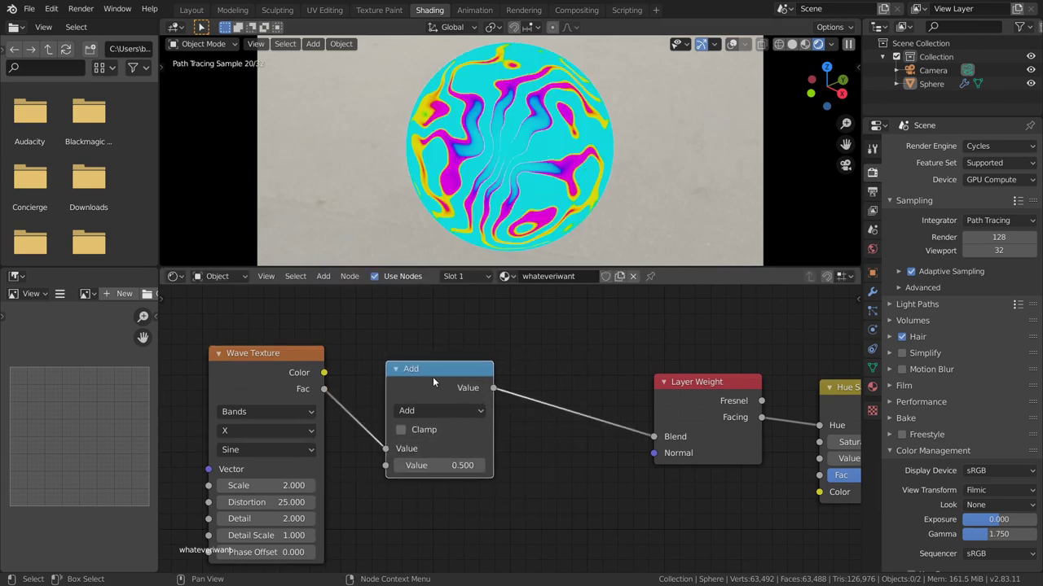
pyautogui.click(539, 388)
pyautogui.hotkey('shift', 'd')
pyautogui.click(433, 407)
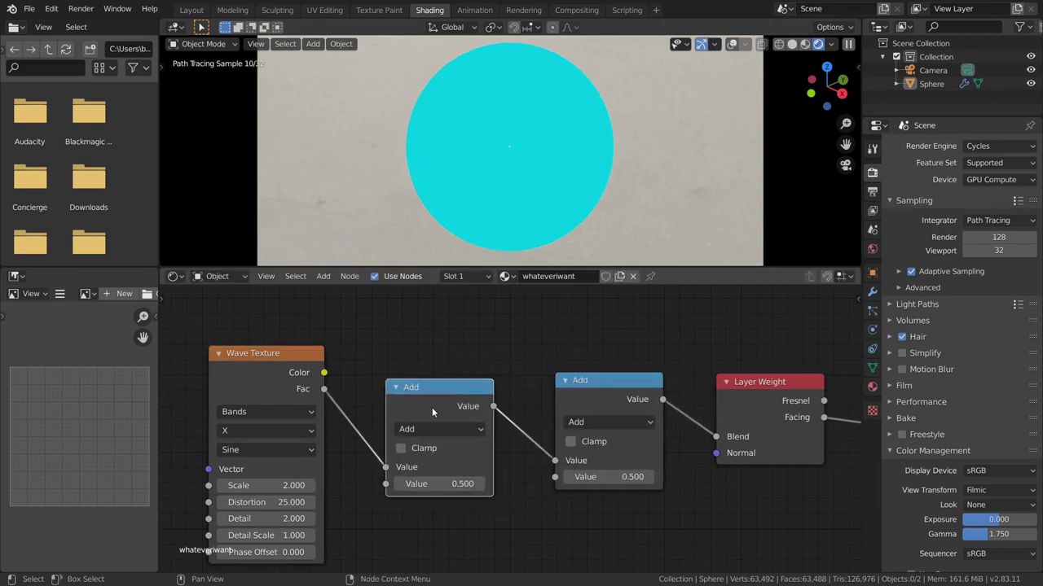
pyautogui.scroll(2, 587, 394)
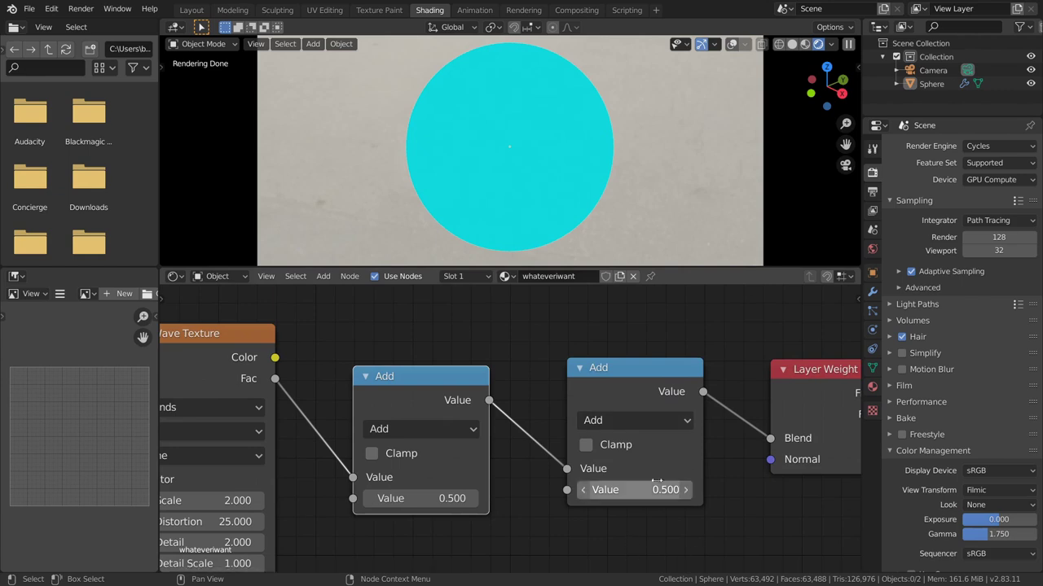
# Step: Switch the first Math node to Multiply and settle its value at 0.200 after testing 0 and 1
pyautogui.click(427, 430)
pyautogui.press('m')
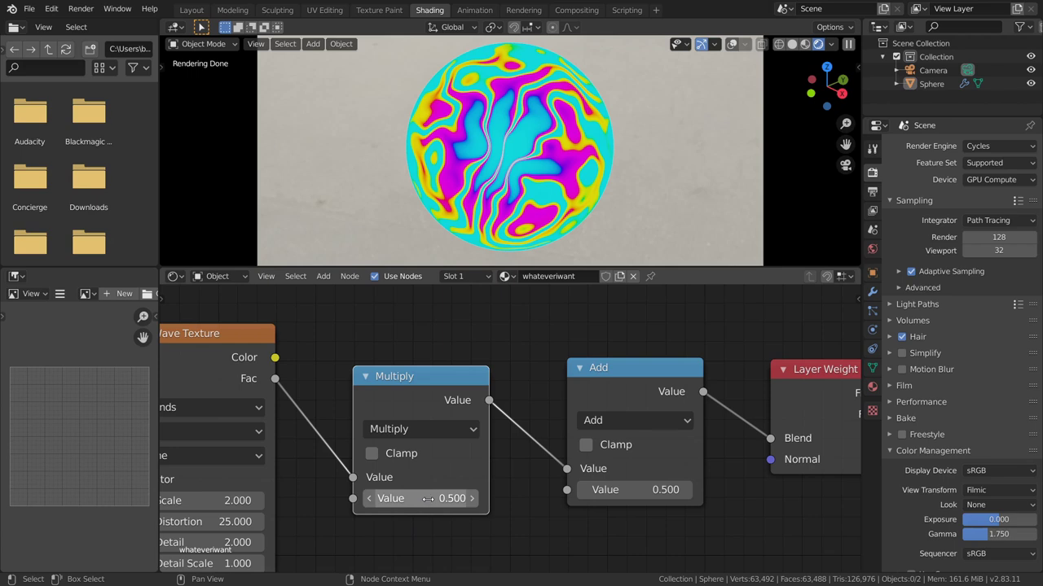
pyautogui.click(428, 499)
pyautogui.write('0')
pyautogui.press('Return')
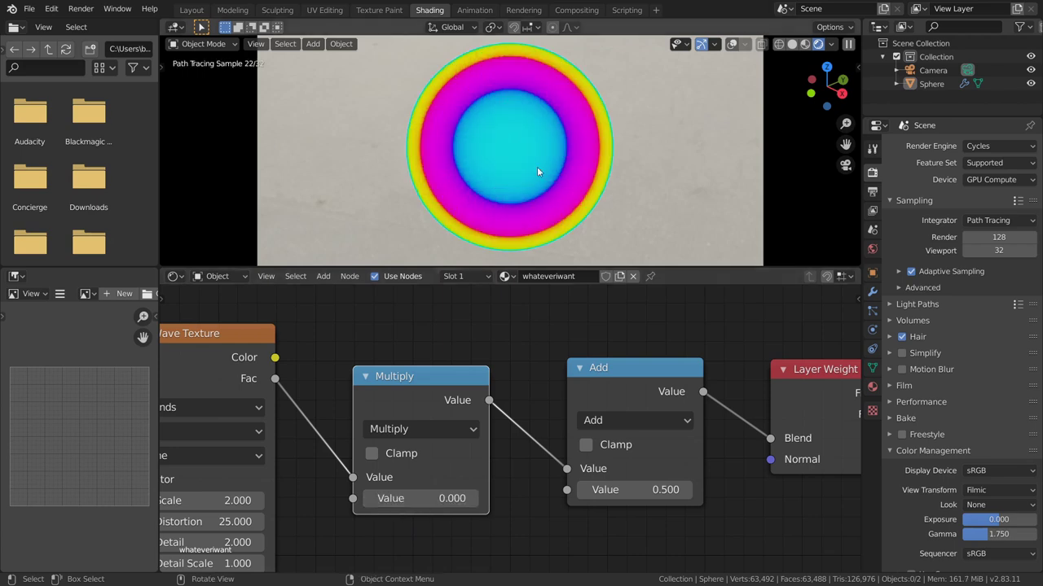
pyautogui.click(447, 498)
pyautogui.write('1')
pyautogui.press('Return')
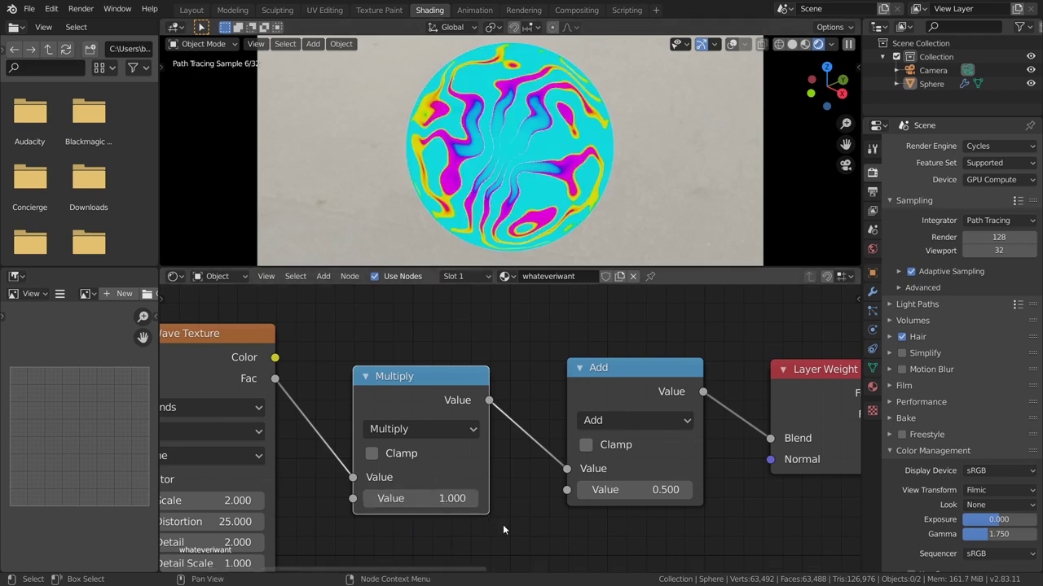
pyautogui.click(434, 499)
pyautogui.write('.2')
pyautogui.press('Return')
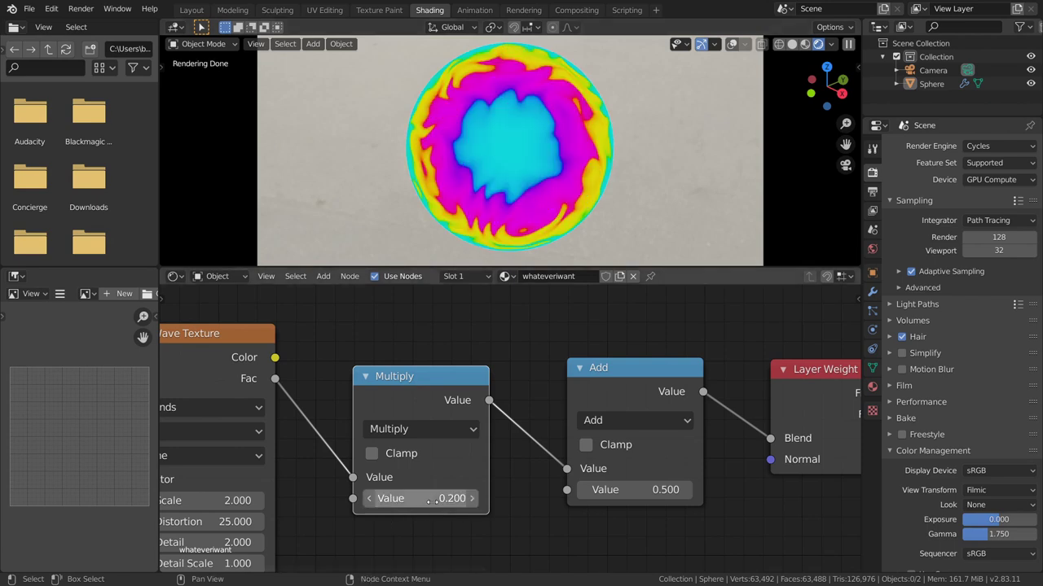
pyautogui.moveTo(447, 499); pyautogui.dragTo(471, 499)
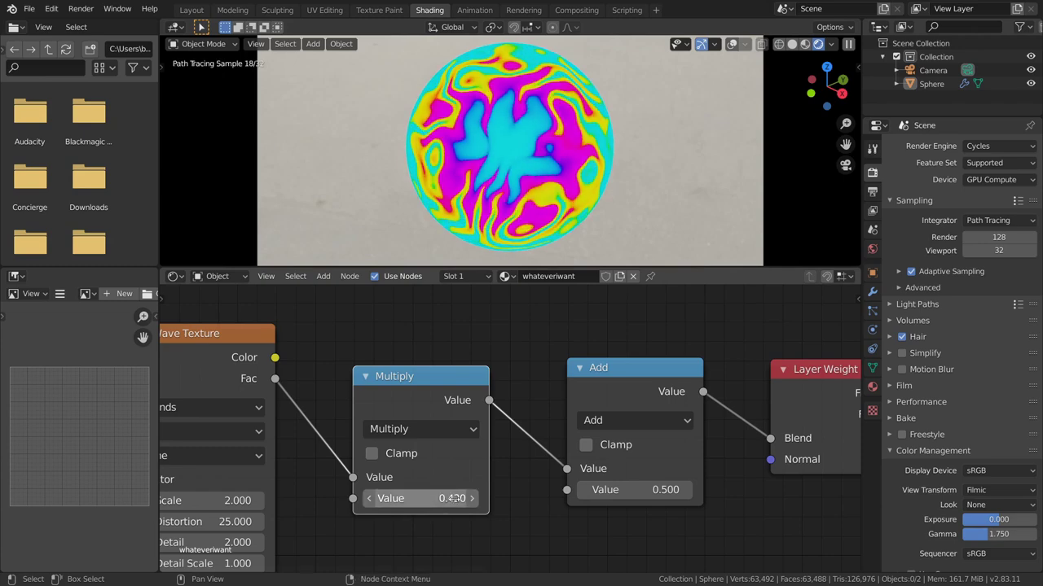
pyautogui.moveTo(454, 498); pyautogui.dragTo(424, 499)
# Step: Test disconnecting the Add node from Layer Weight Blend, then restore the link
pyautogui.moveTo(520, 452); pyautogui.dragTo(384, 468, button='middle')
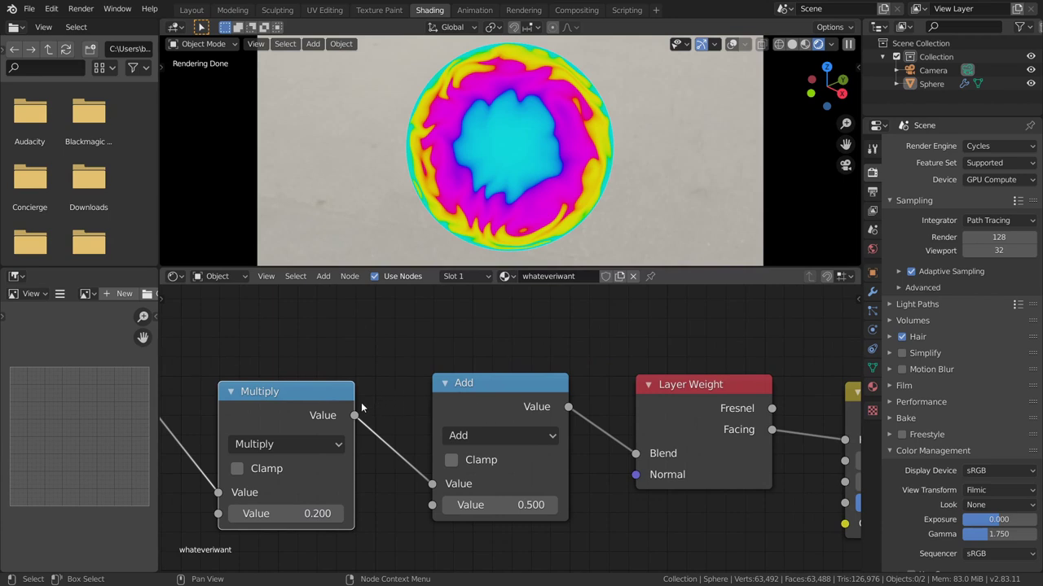
pyautogui.moveTo(307, 397); pyautogui.dragTo(311, 394)
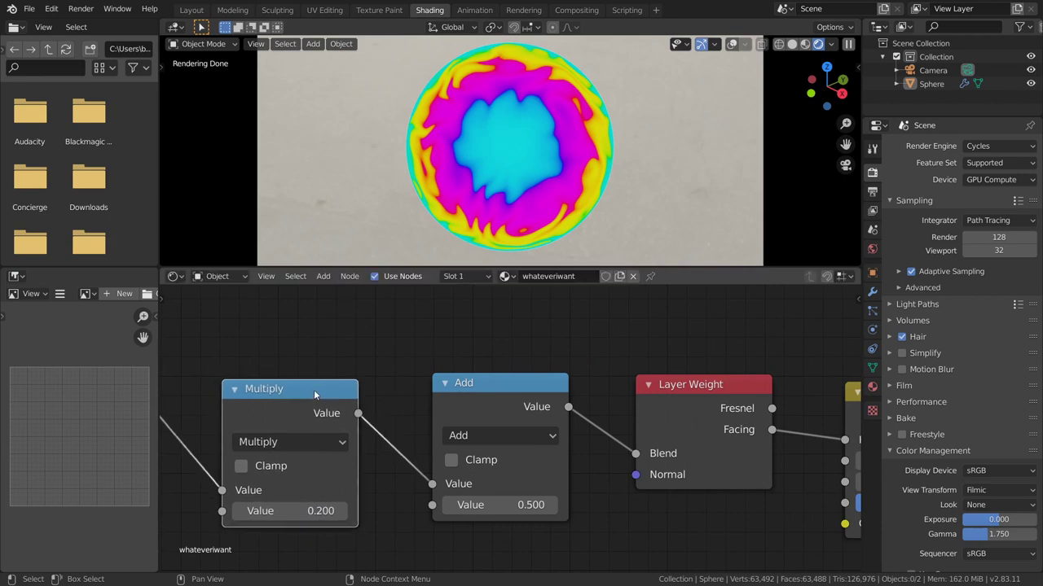
pyautogui.moveTo(482, 387); pyautogui.dragTo(478, 382)
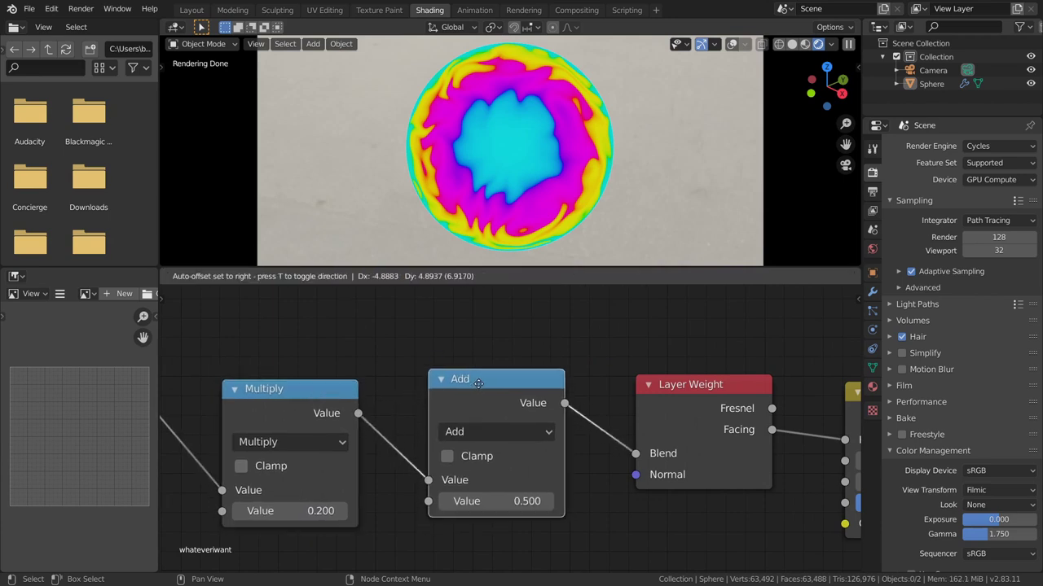
pyautogui.moveTo(604, 461); pyautogui.dragTo(538, 468, button='middle')
pyautogui.keyDown('ctrl'); pyautogui.moveTo(538, 468); pyautogui.dragTo(527, 391, button='right'); pyautogui.keyUp('ctrl')
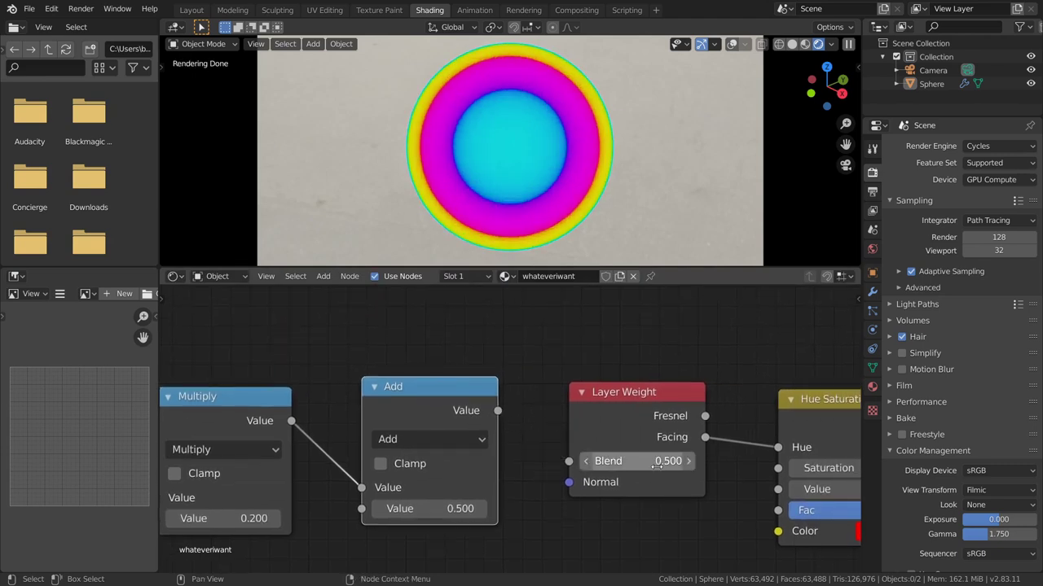
pyautogui.moveTo(653, 466); pyautogui.dragTo(668, 465)
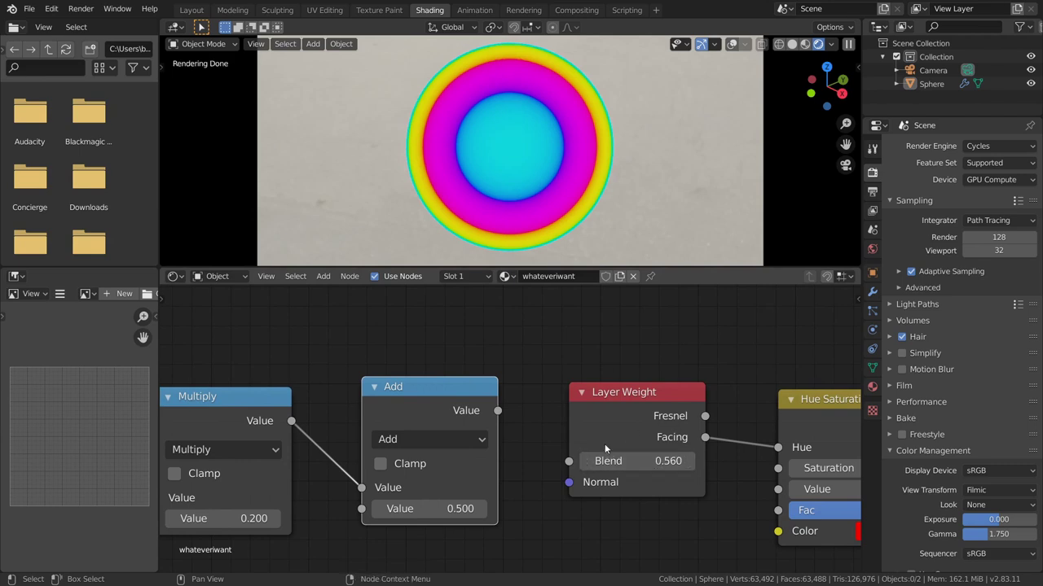
pyautogui.hotkey('ctrl', 'z')
pyautogui.moveTo(498, 410); pyautogui.dragTo(569, 461)
# Step: Connect the Principled BSDF to the Material Output Surface
pyautogui.moveTo(171, 399); pyautogui.dragTo(359, 360, button='middle')
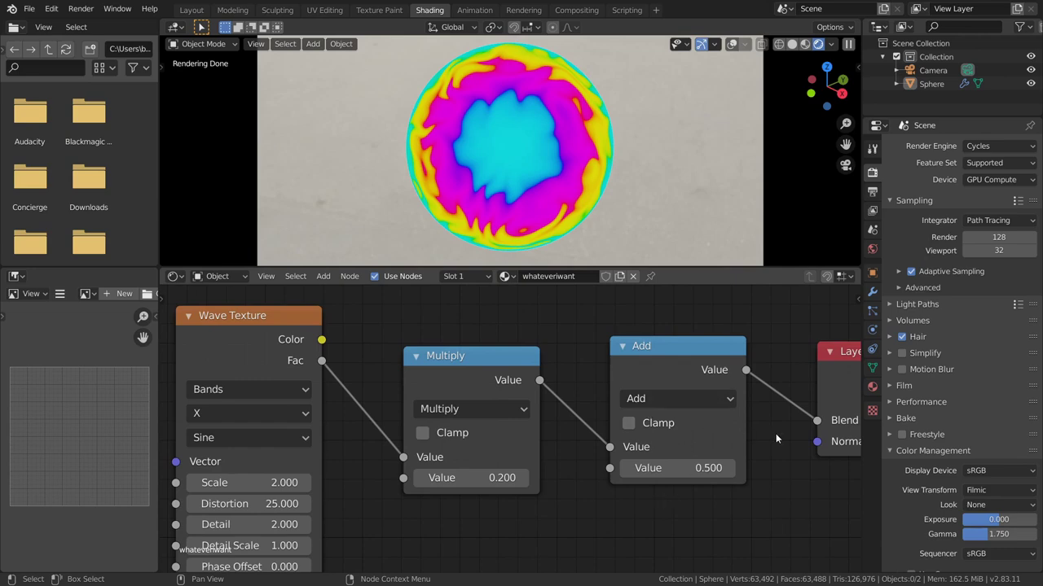
pyautogui.moveTo(769, 433); pyautogui.dragTo(261, 408, button='middle')
pyautogui.scroll(-3, 686, 355)
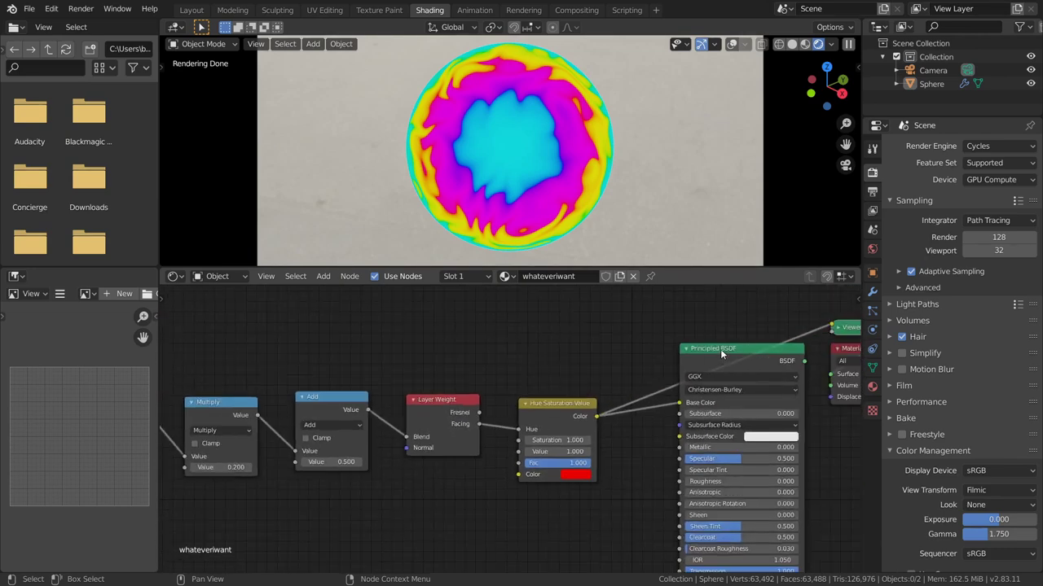
pyautogui.keyDown('ctrl'); pyautogui.keyDown('shift'); pyautogui.click(720, 348); pyautogui.keyUp('shift'); pyautogui.keyUp('ctrl')
pyautogui.moveTo(746, 352); pyautogui.dragTo(700, 351)
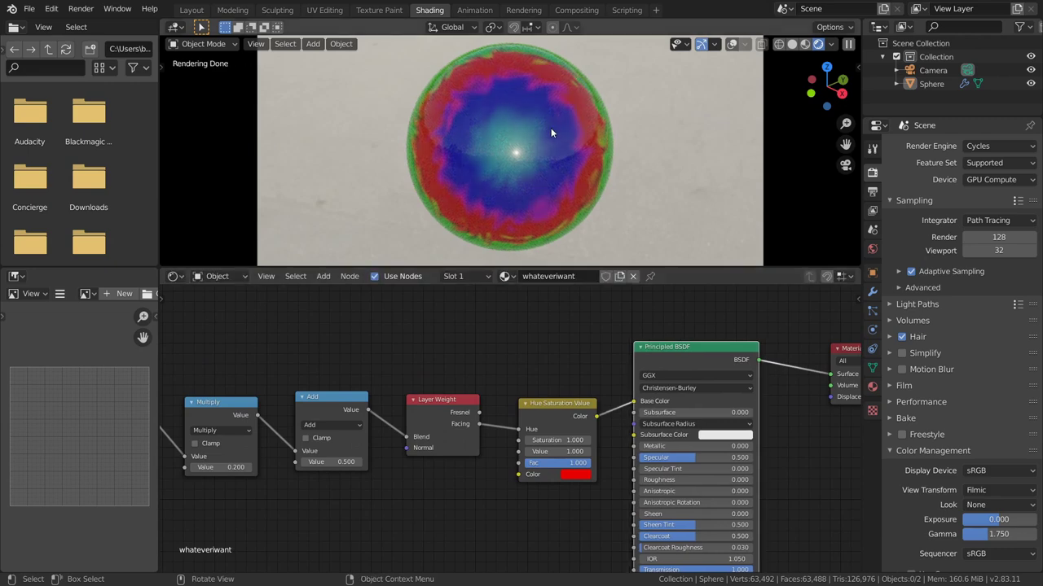
# Step: Set the Hue Saturation Value Saturation to 0.200
pyautogui.scroll(4, 562, 424)
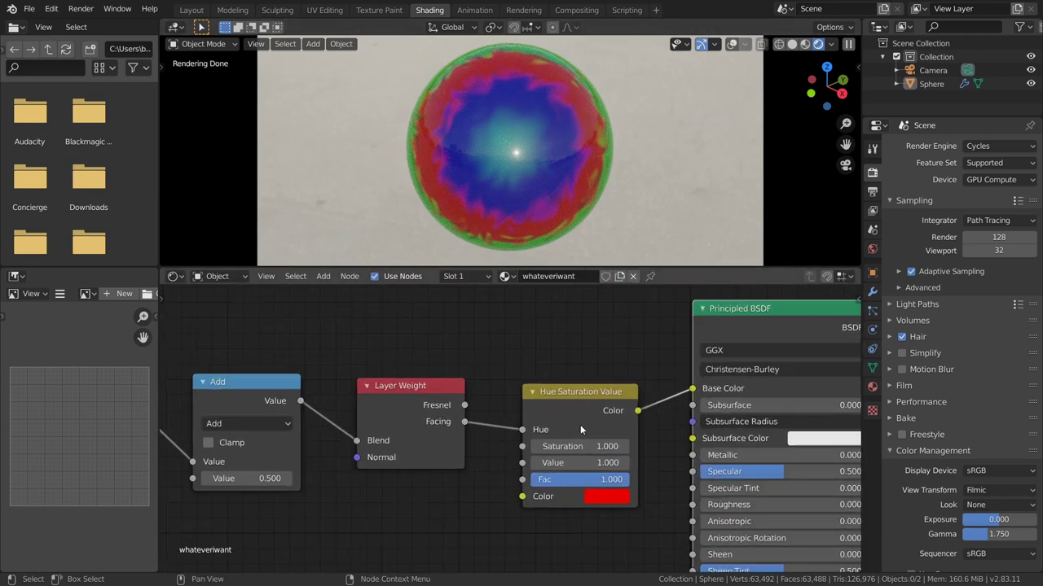
pyautogui.moveTo(521, 425); pyautogui.dragTo(408, 446, button='middle')
pyautogui.click(455, 474)
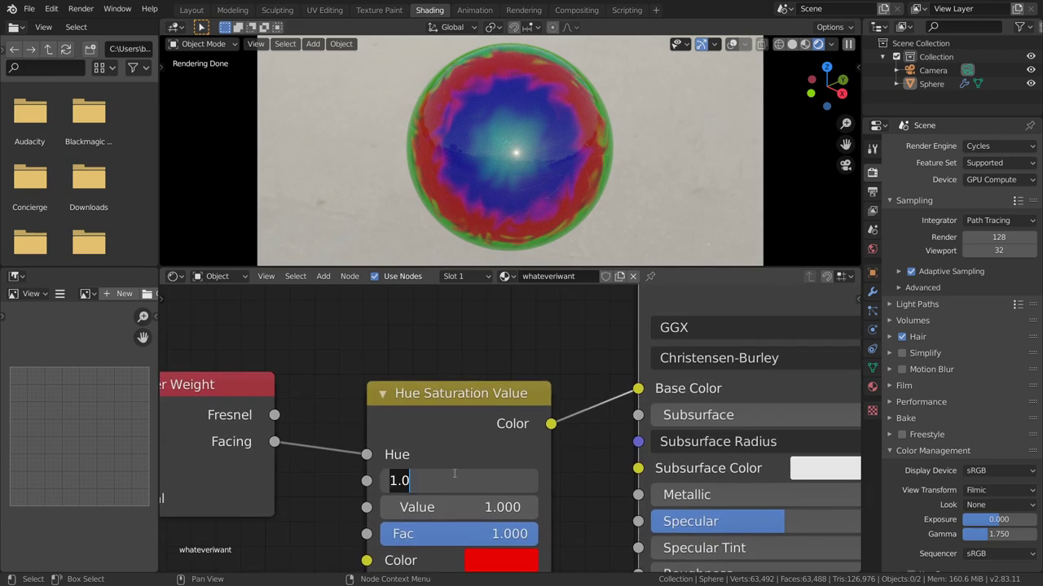
pyautogui.write('.2')
pyautogui.press('Return')
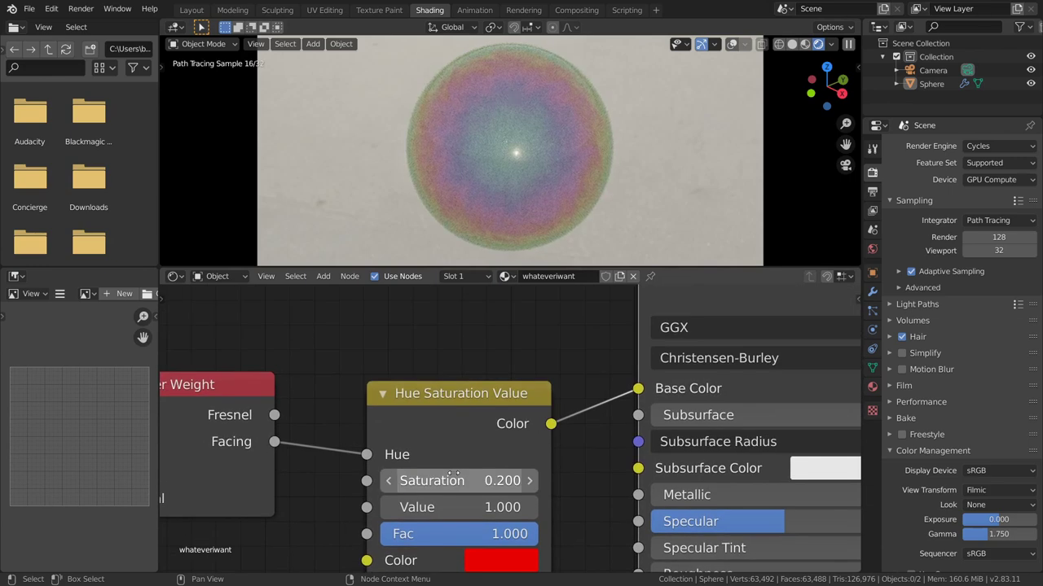
# Step: Orbit around the bubble toward the parking lot, then switch to the camera view
pyautogui.scroll(-3, 534, 386)
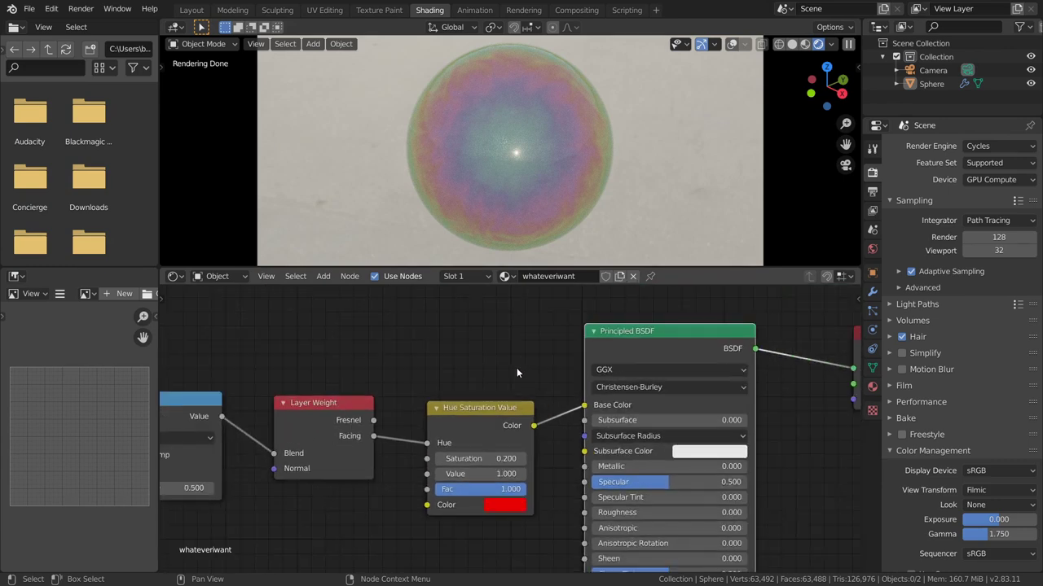
pyautogui.moveTo(506, 370); pyautogui.dragTo(268, 363, button='middle')
pyautogui.moveTo(584, 140); pyautogui.dragTo(491, 154, button='middle')
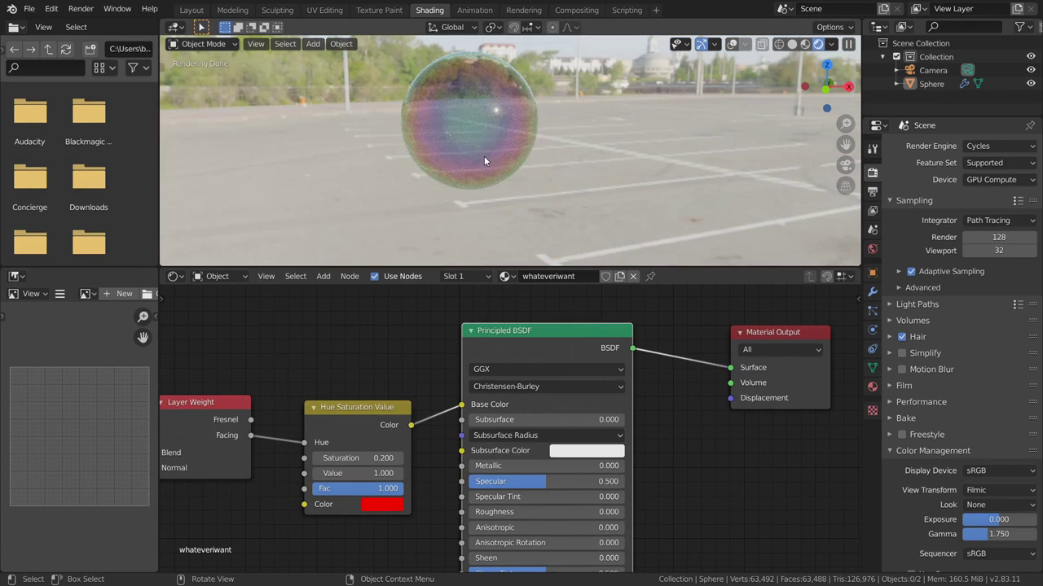
pyautogui.moveTo(492, 109); pyautogui.dragTo(529, 99, button='middle')
pyautogui.click(845, 164)
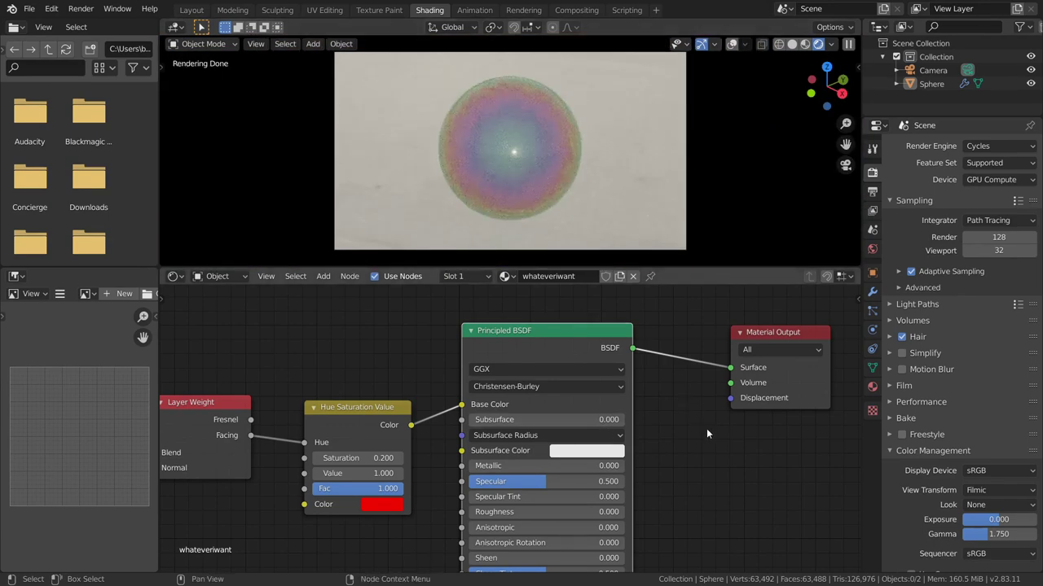
# Step: Try lower and higher Principled BSDF Alpha values, then enter 0.5
pyautogui.moveTo(704, 435); pyautogui.dragTo(622, 283, button='middle')
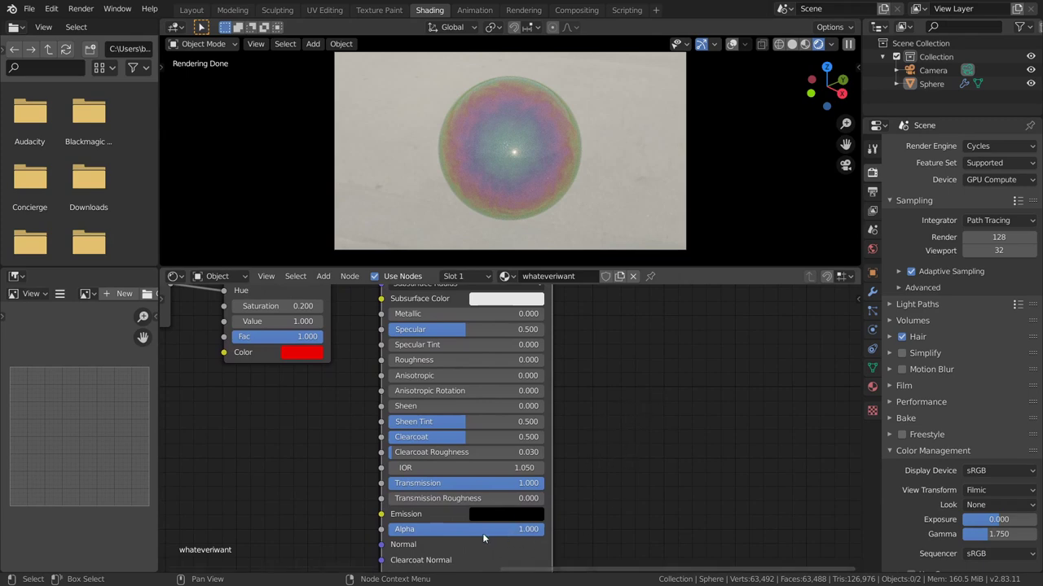
pyautogui.press('KP_0')
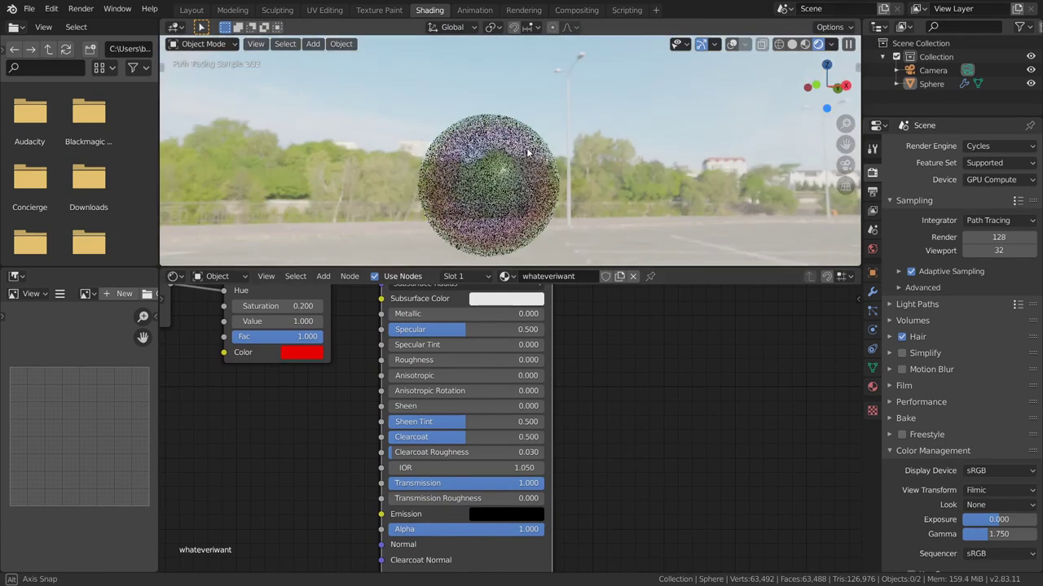
pyautogui.moveTo(511, 530); pyautogui.dragTo(410, 530)
pyautogui.scroll(3, 461, 193)
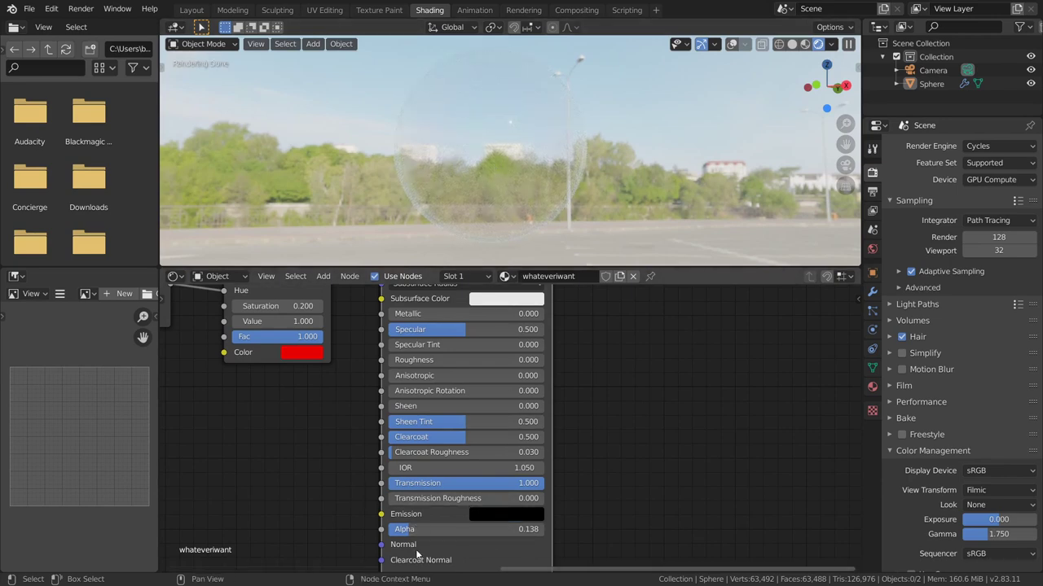
pyautogui.moveTo(424, 530); pyautogui.dragTo(487, 532)
pyautogui.click(497, 530)
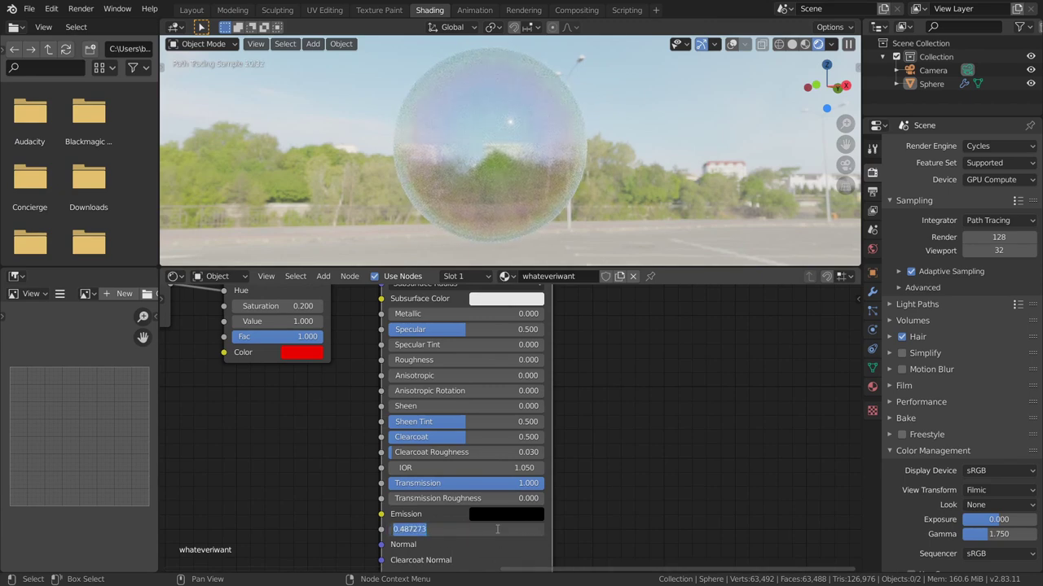
pyautogui.write('0.5')
pyautogui.press('Return')
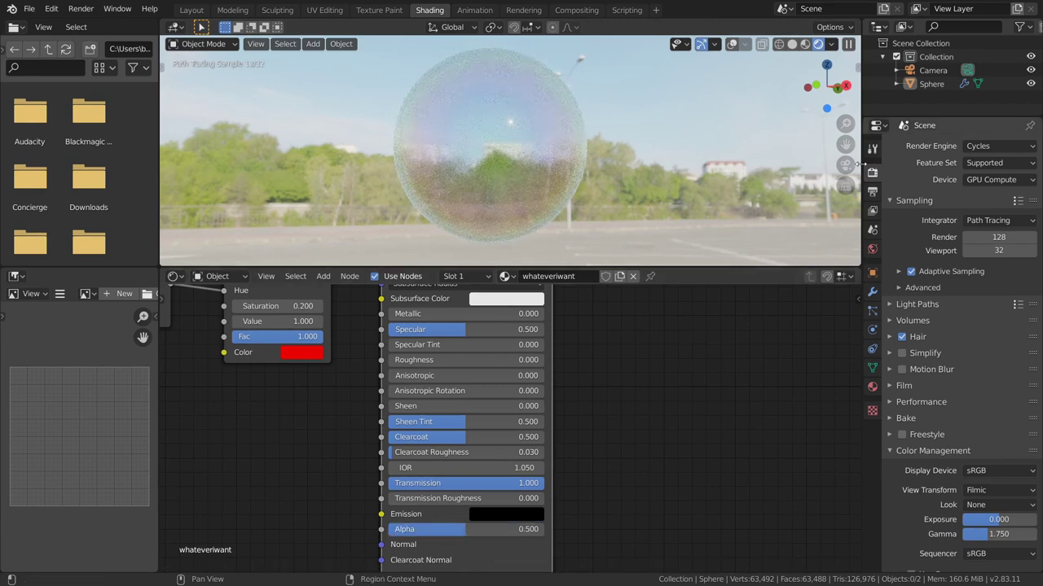
# Step: Compare Alpha 1.0 against 0.5 through the camera, then orbit to see the bubble against the sky
pyautogui.click(847, 166)
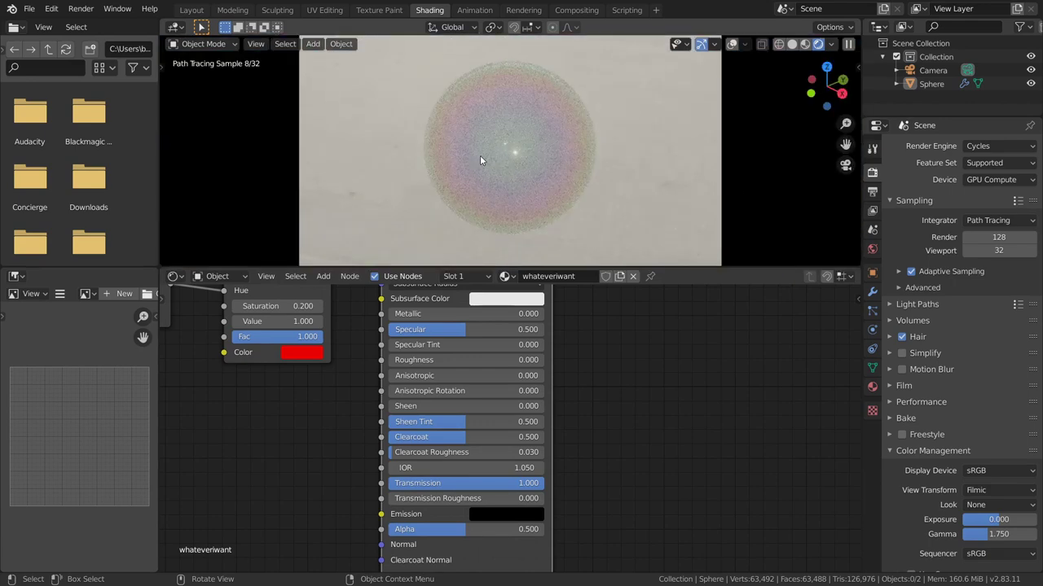
pyautogui.click(486, 531)
pyautogui.write('1')
pyautogui.press('Return')
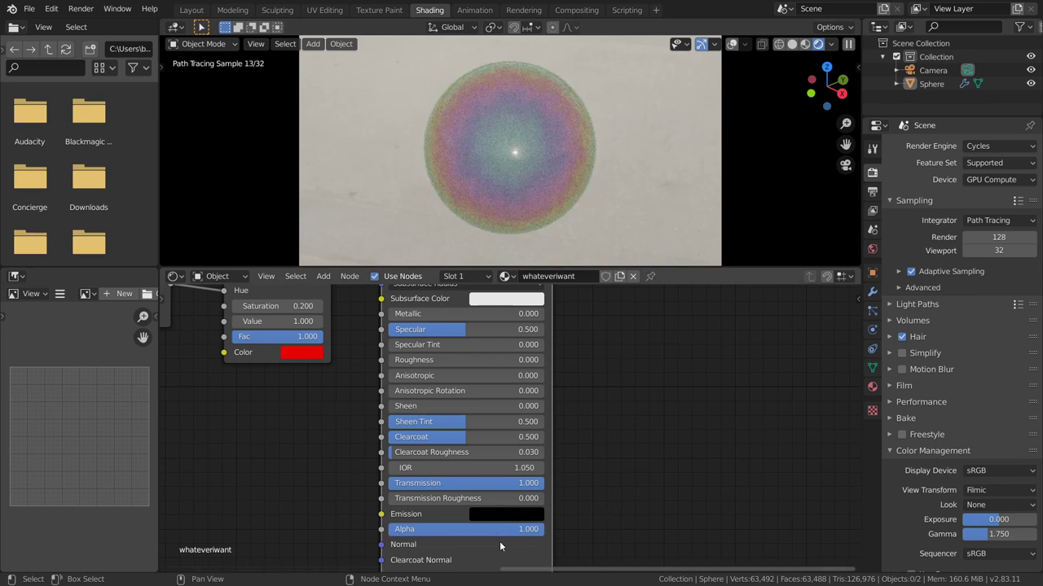
pyautogui.click(495, 530)
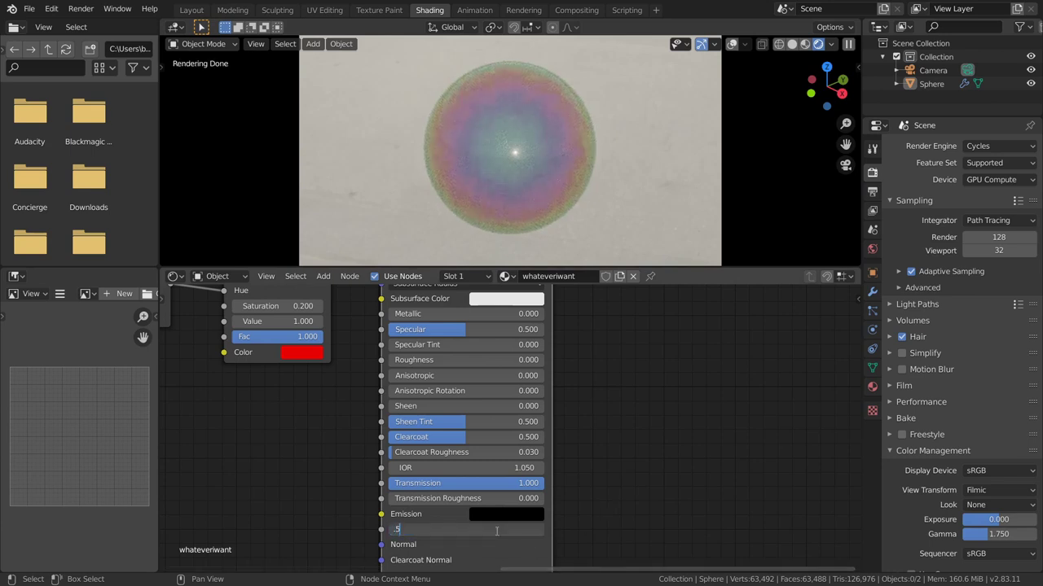
pyautogui.write('.5')
pyautogui.press('Return')
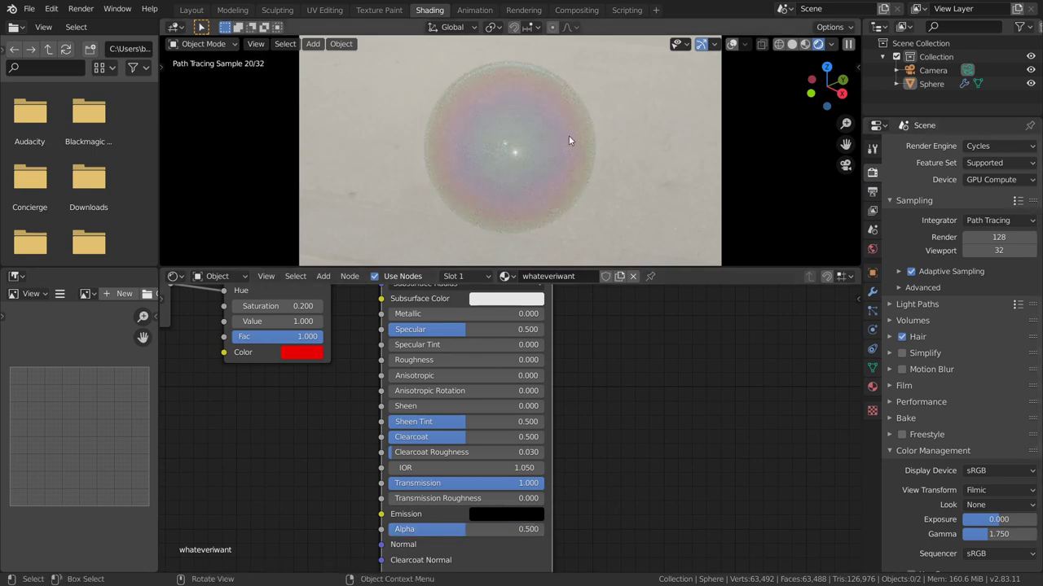
pyautogui.moveTo(553, 140); pyautogui.dragTo(805, 126, button='middle')
# Step: Enable depth of field on the selected camera with an F-Stop of 0.2
pyautogui.click(844, 166)
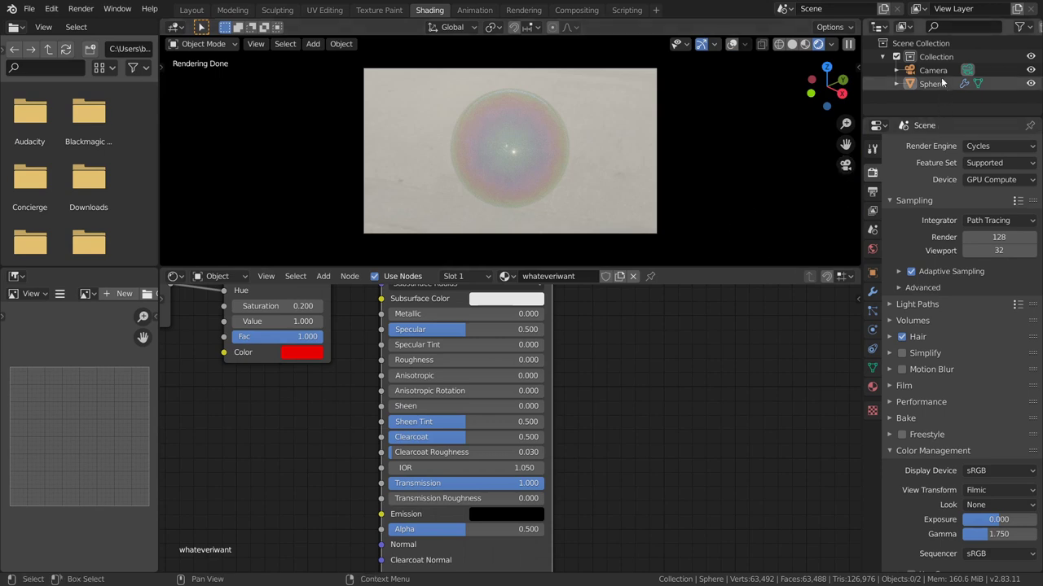
pyautogui.scroll(1, 594, 139)
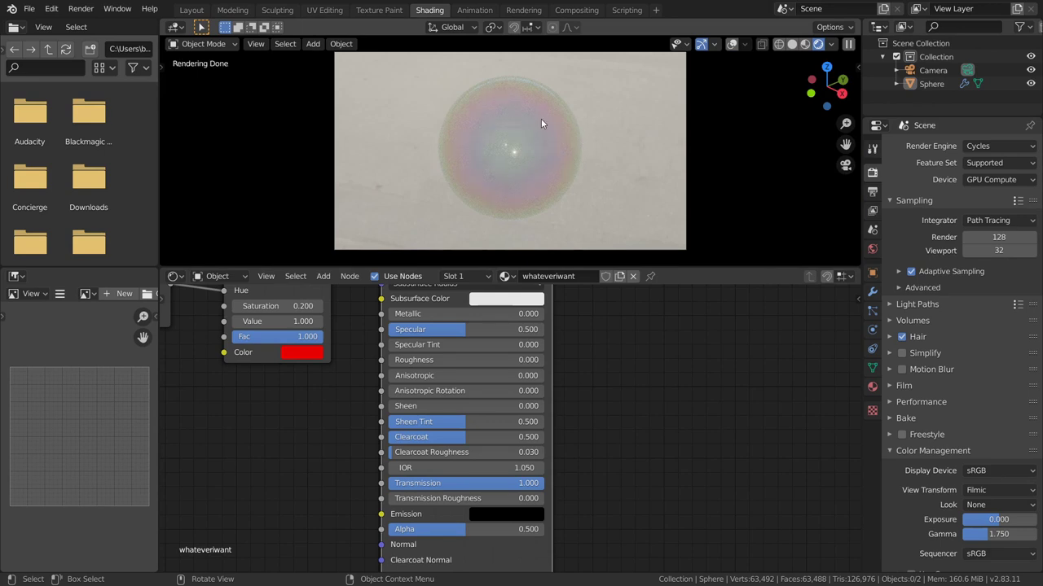
pyautogui.click(683, 130)
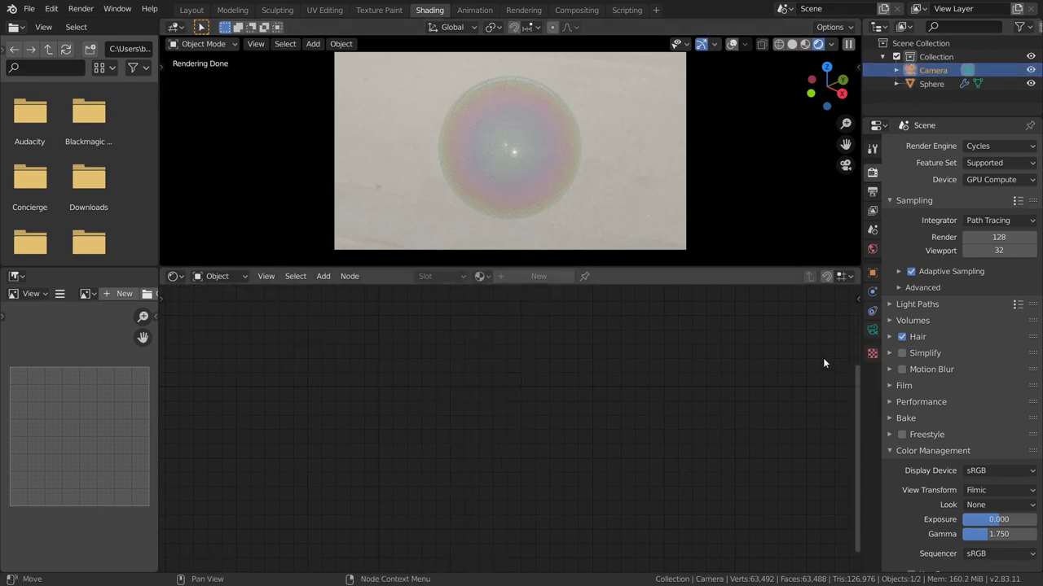
pyautogui.click(873, 331)
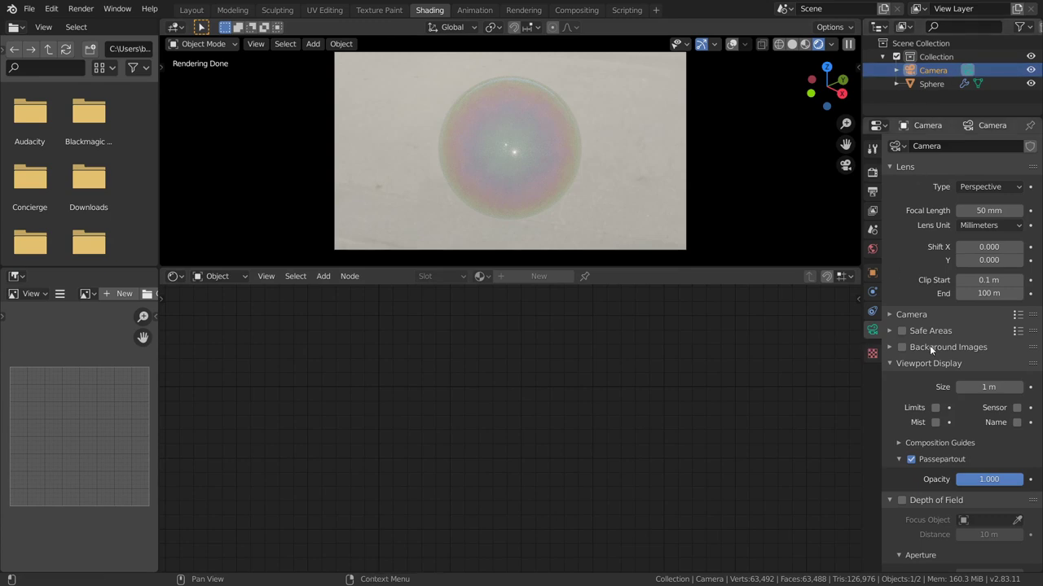
pyautogui.scroll(-1, 961, 400)
pyautogui.click(901, 457)
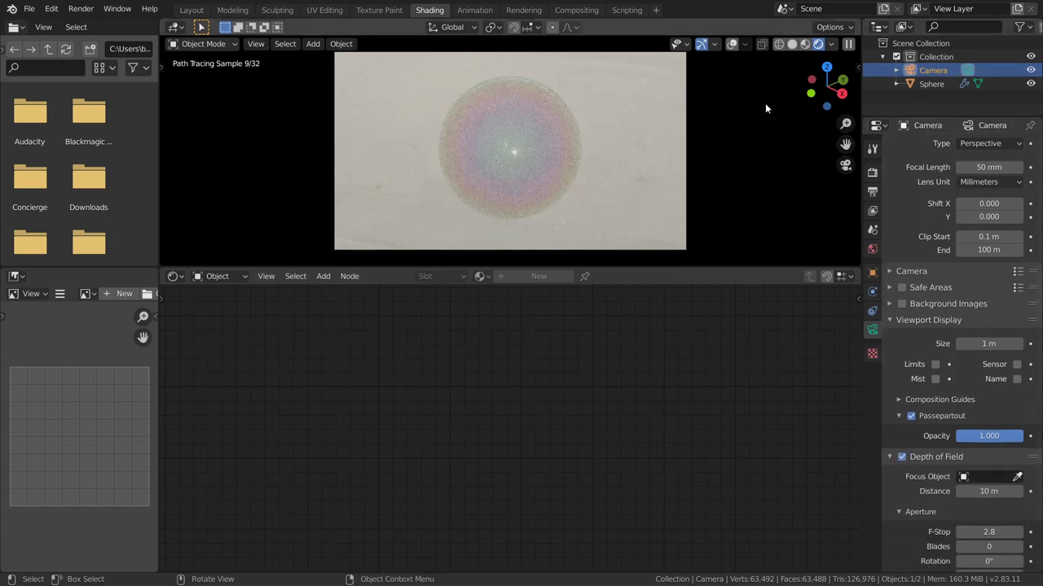
pyautogui.click(997, 533)
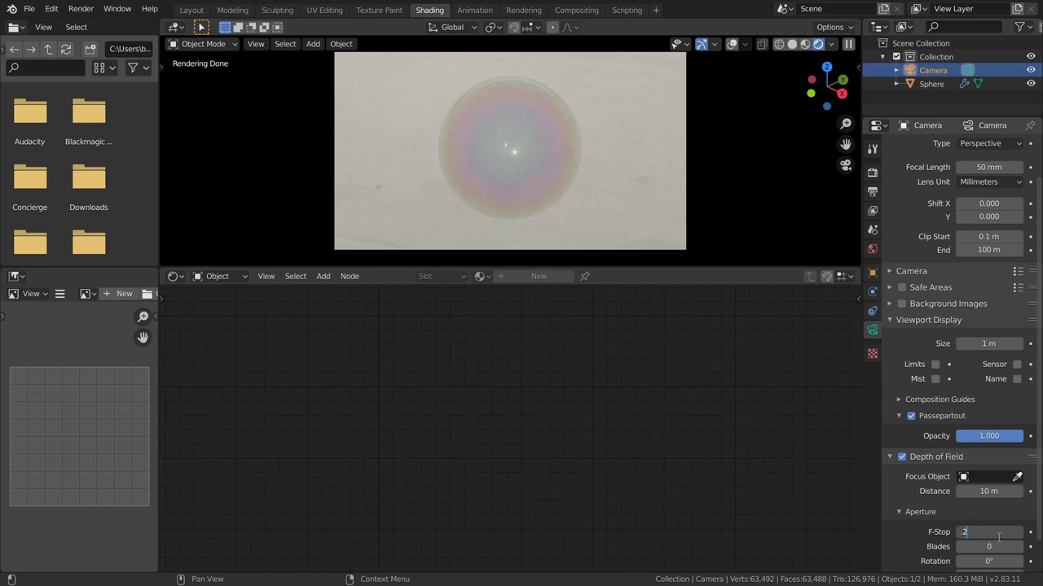
pyautogui.write('0.2')
pyautogui.press('Return')
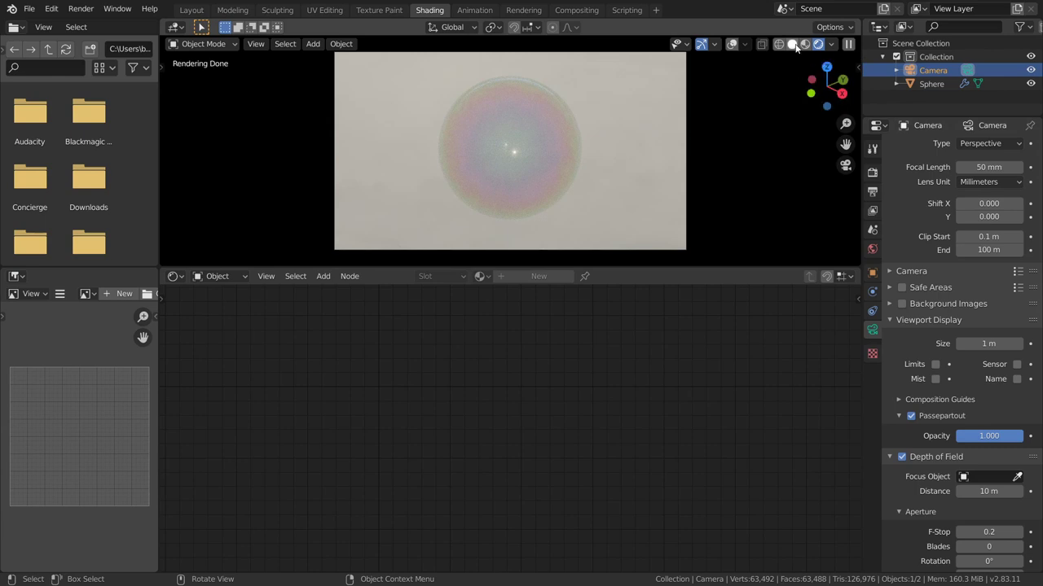
# Step: Compare Material Preview and Rendered shading on the sphere, then return to the camera view
pyautogui.click(805, 44)
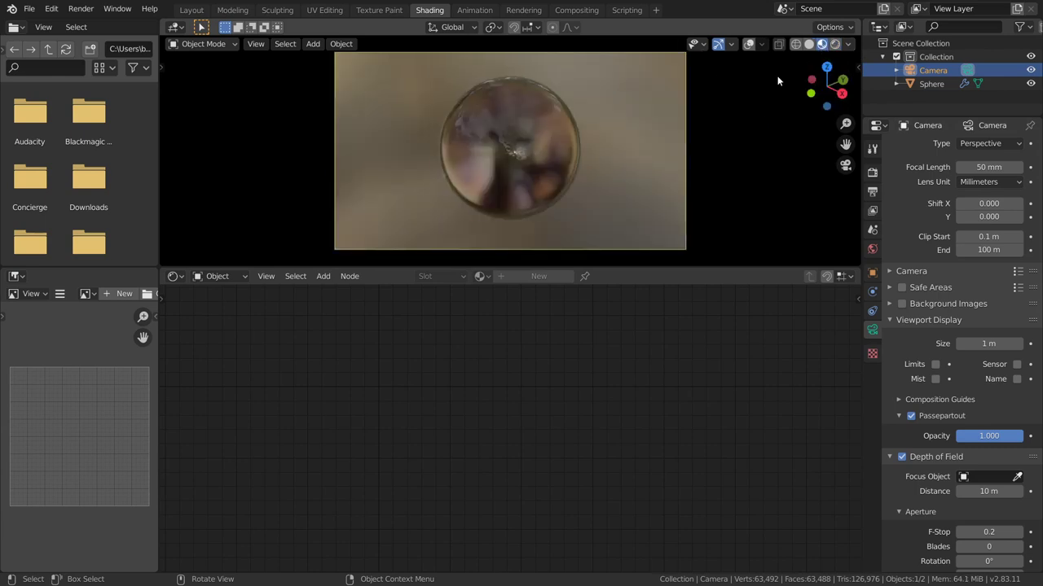
pyautogui.scroll(10, 511, 155)
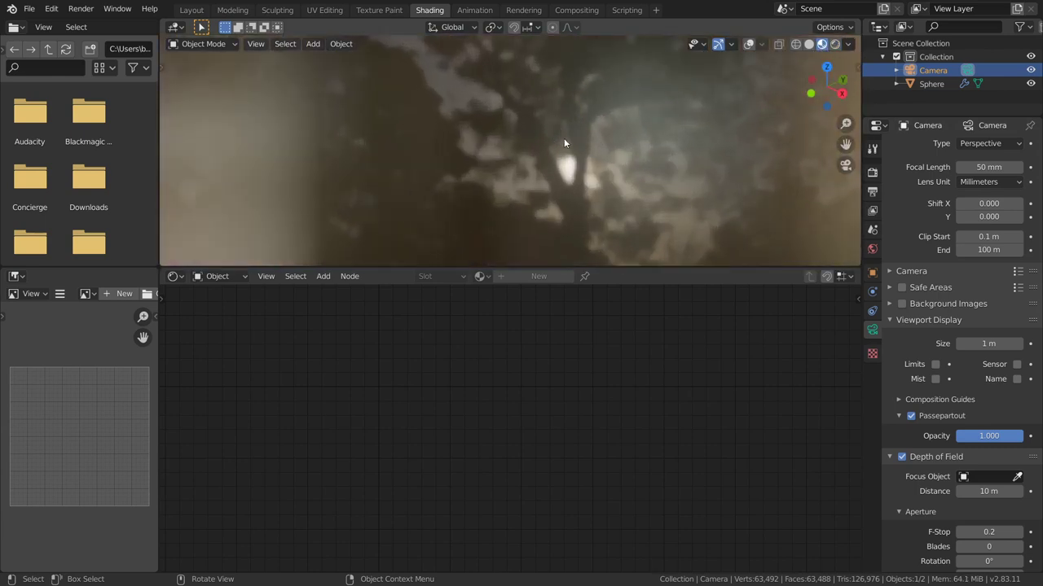
pyautogui.keyDown('shift'); pyautogui.moveTo(641, 145); pyautogui.dragTo(526, 194, button='middle'); pyautogui.keyUp('shift')
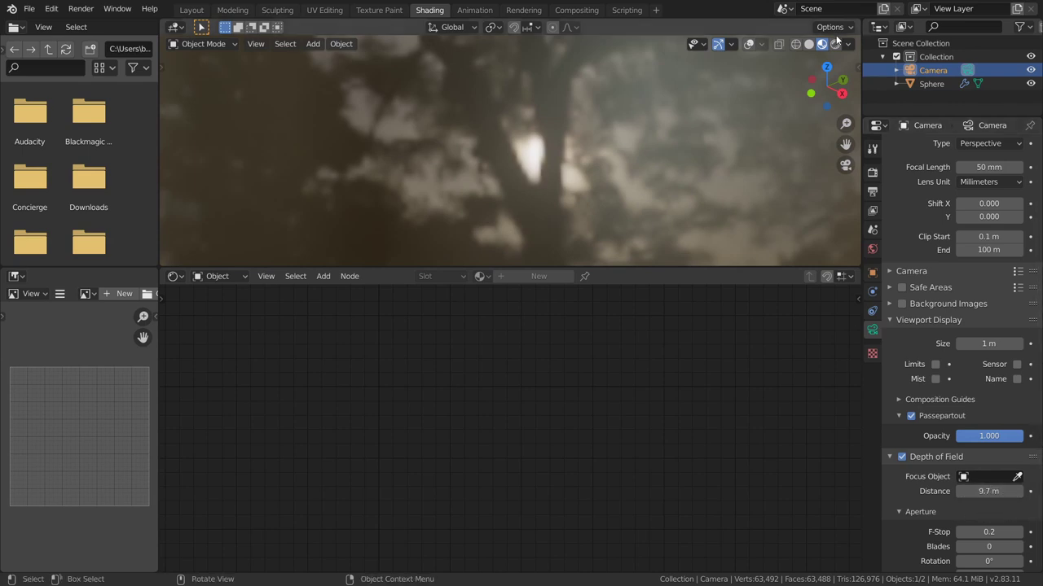
pyautogui.click(836, 44)
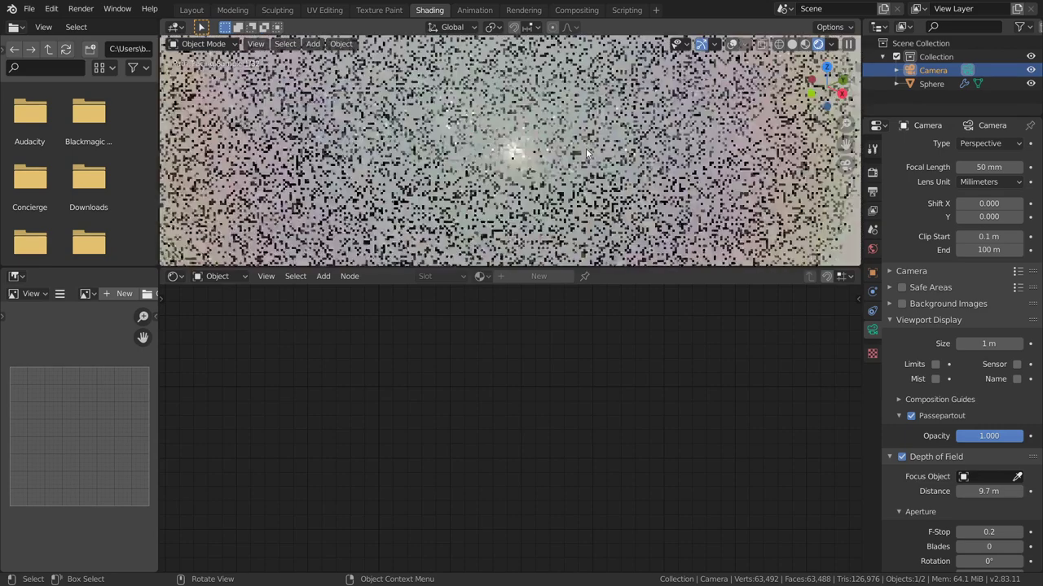
pyautogui.press('KP_0')
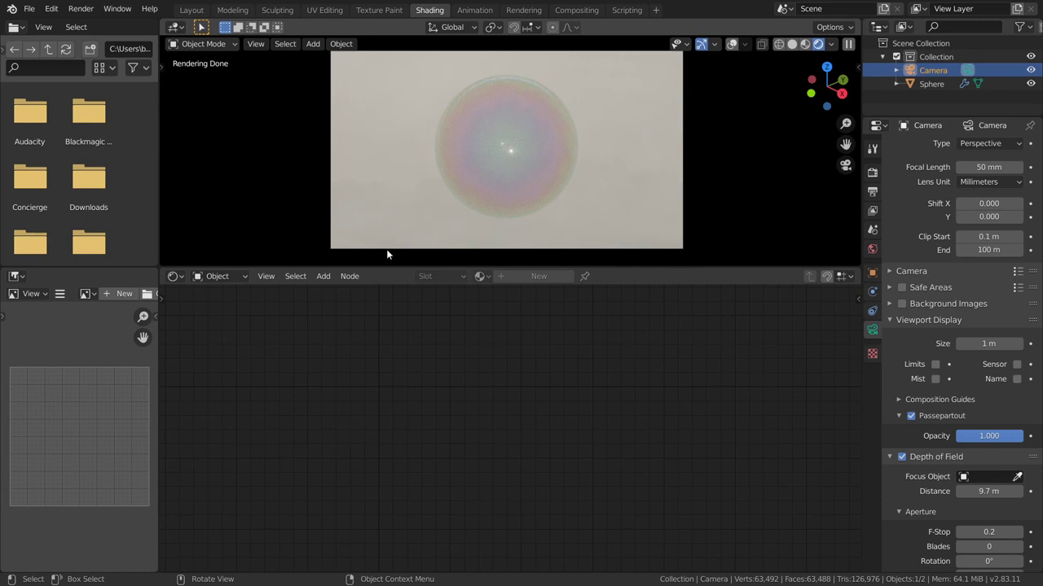
pyautogui.click(216, 276)
# Step: In the World node tree, add Node Wrangler mapping nodes to the Environment Texture
pyautogui.click(224, 309)
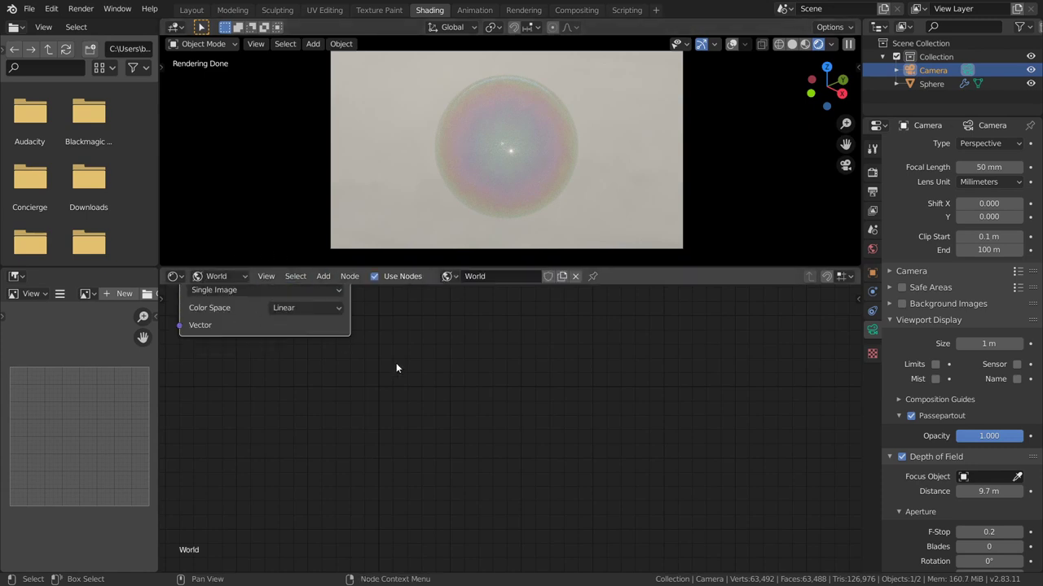
pyautogui.press('Home')
pyautogui.scroll(-2, 489, 391)
pyautogui.moveTo(370, 453); pyautogui.dragTo(542, 324)
pyautogui.hotkey('ctrl', 't')
# Step: Rotate the environment on Z through 60°, 120° and 180° before settling on 200°
pyautogui.scroll(2, 484, 342)
pyautogui.scroll(2, 523, 399)
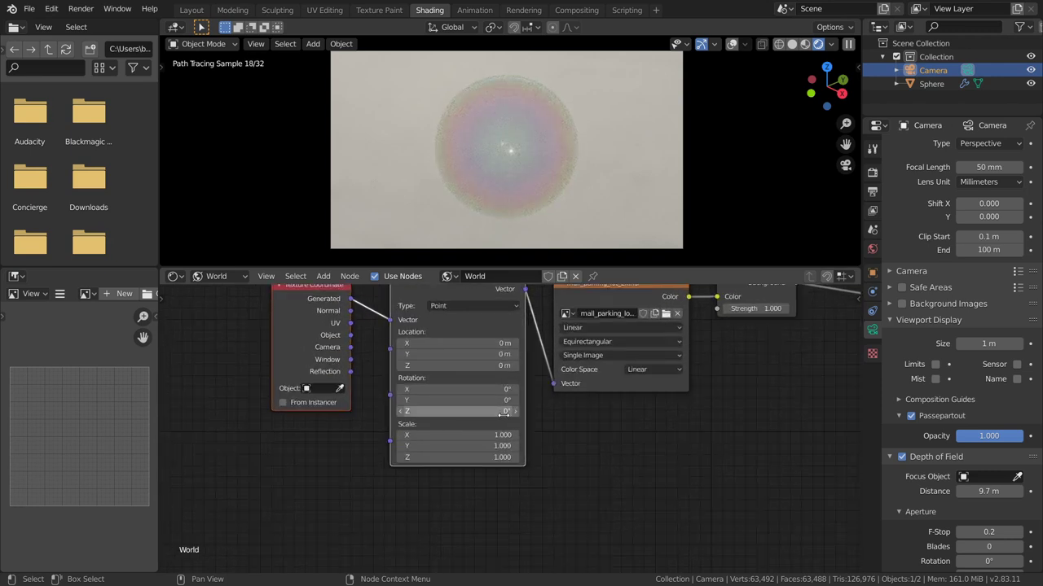
pyautogui.moveTo(510, 411); pyautogui.dragTo(504, 411)
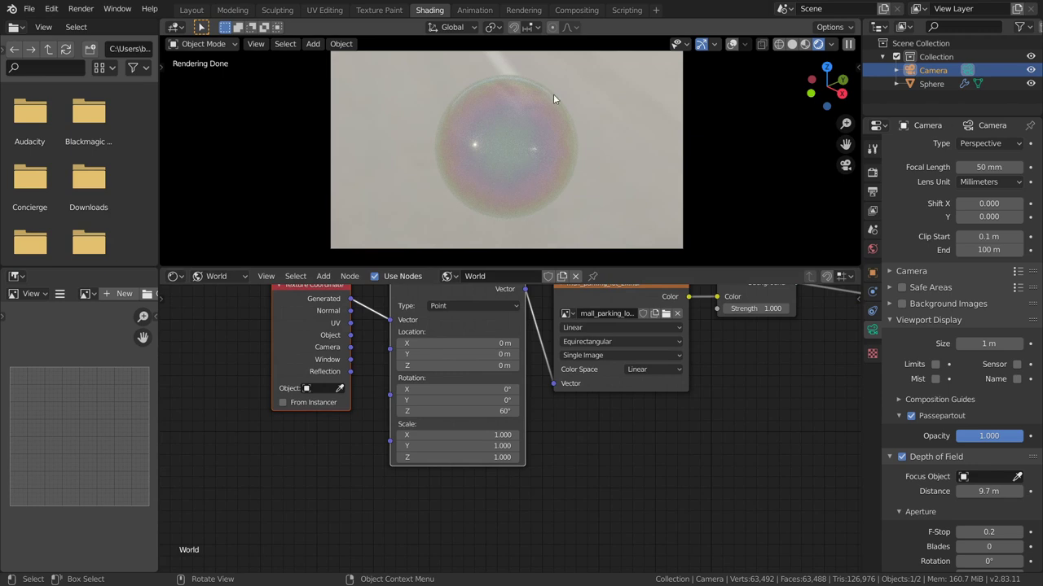
pyautogui.click(483, 411)
pyautogui.write('120')
pyautogui.press('Return')
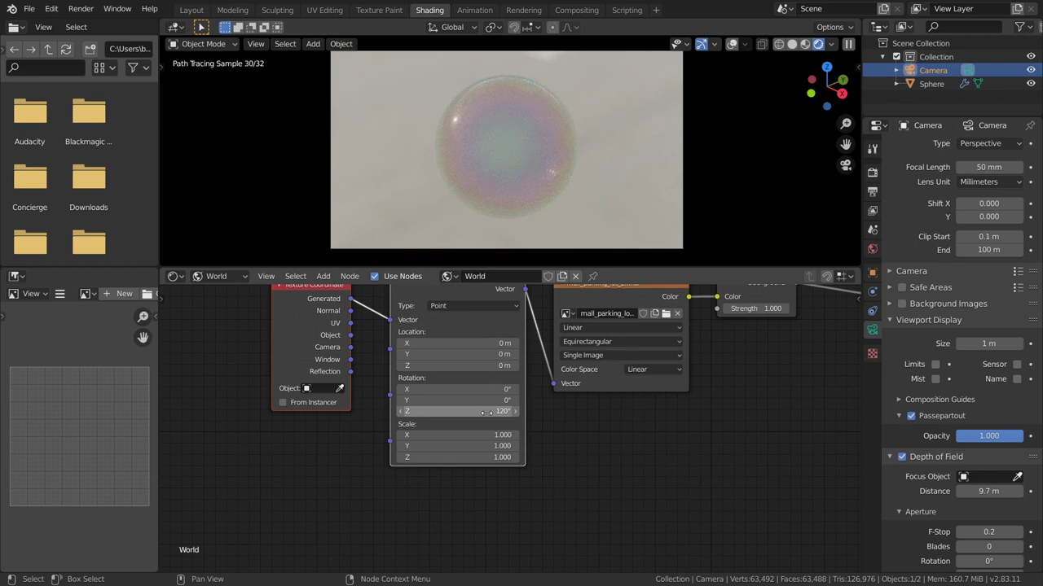
pyautogui.click(496, 411)
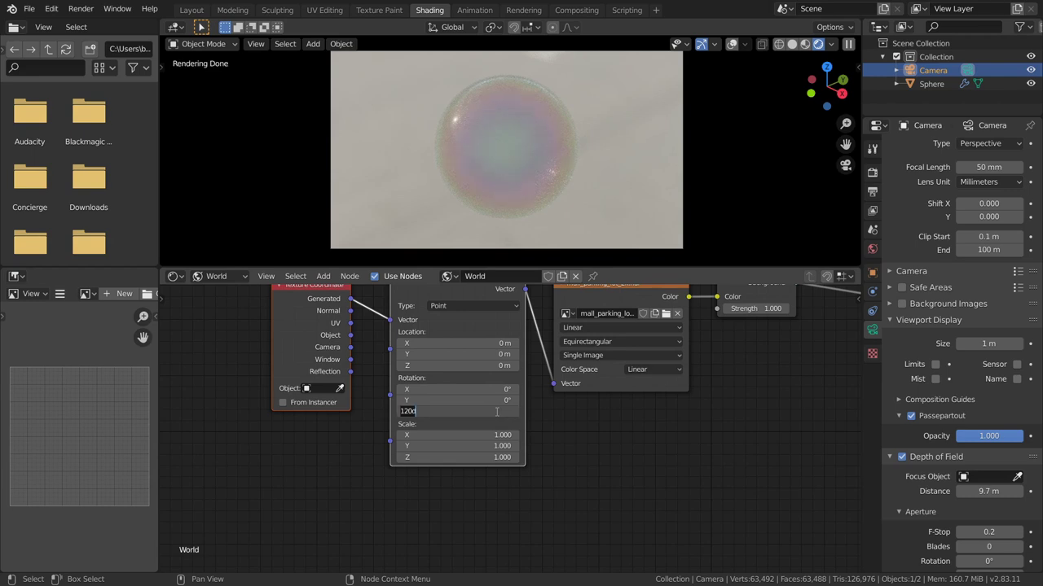
pyautogui.press('Return')
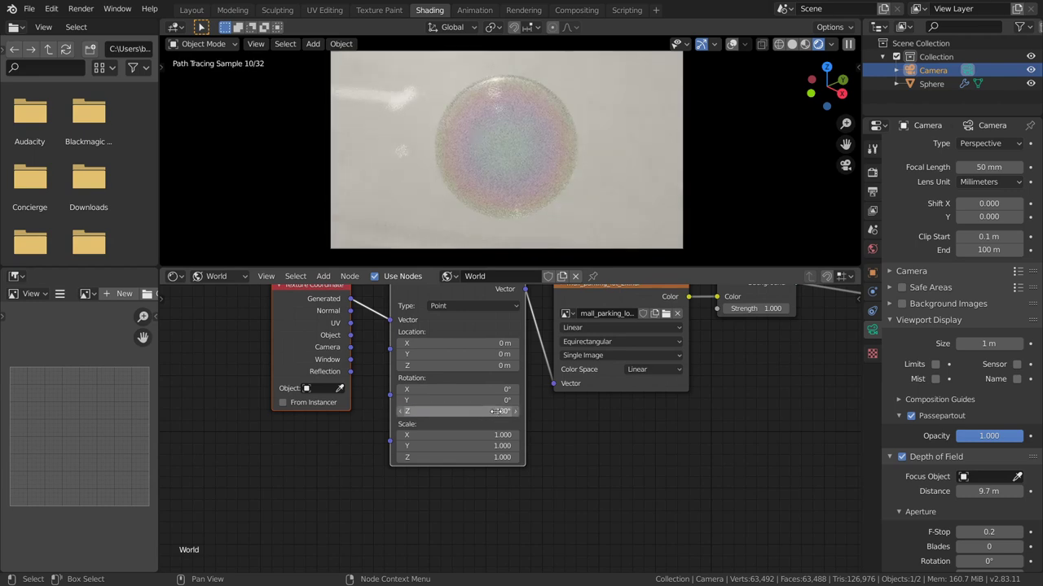
pyautogui.click(499, 411)
pyautogui.write('200')
pyautogui.press('Return')
pyautogui.press('Home')
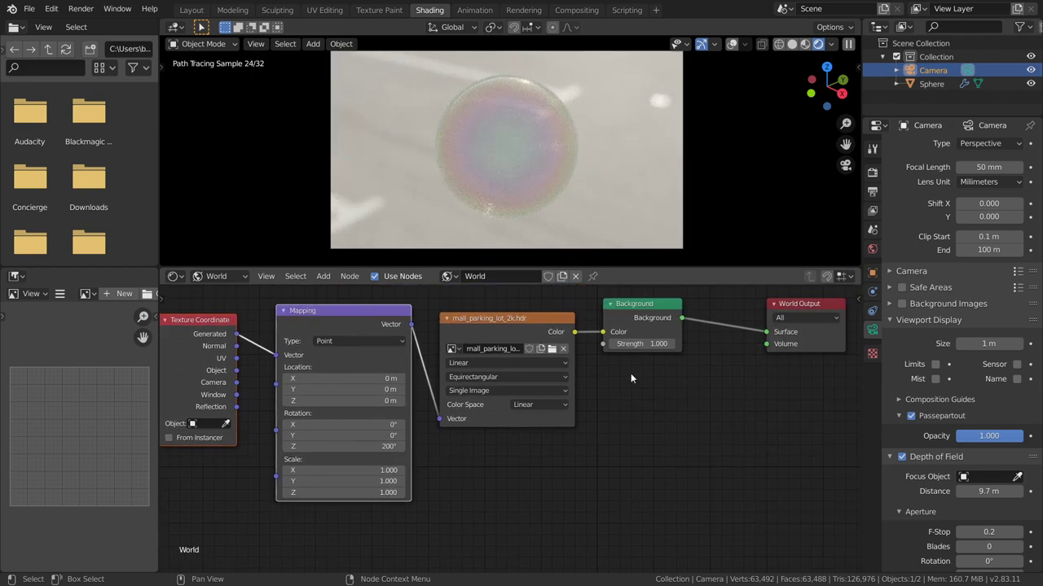
pyautogui.scroll(4, 631, 372)
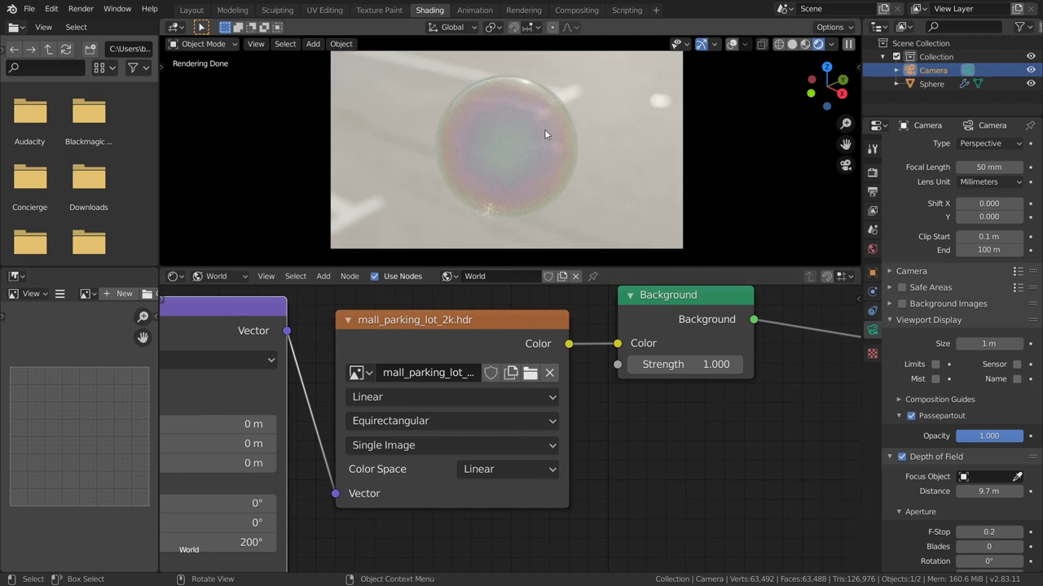
# Step: Load gym_entrance_2k.hdr as the environment and reset the Mapping Z rotation to 0°
pyautogui.click(530, 373)
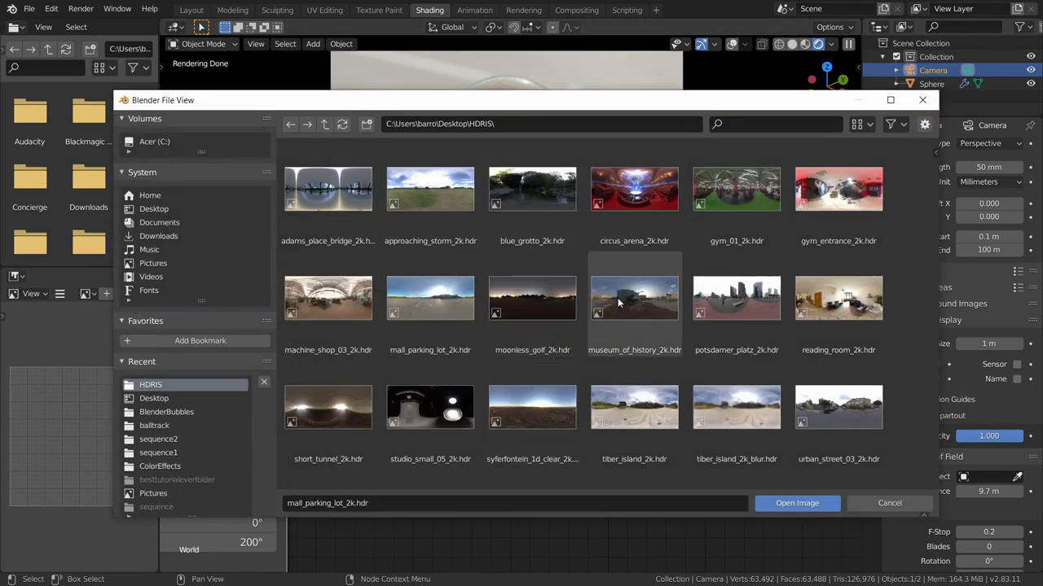
pyautogui.doubleClick(838, 192)
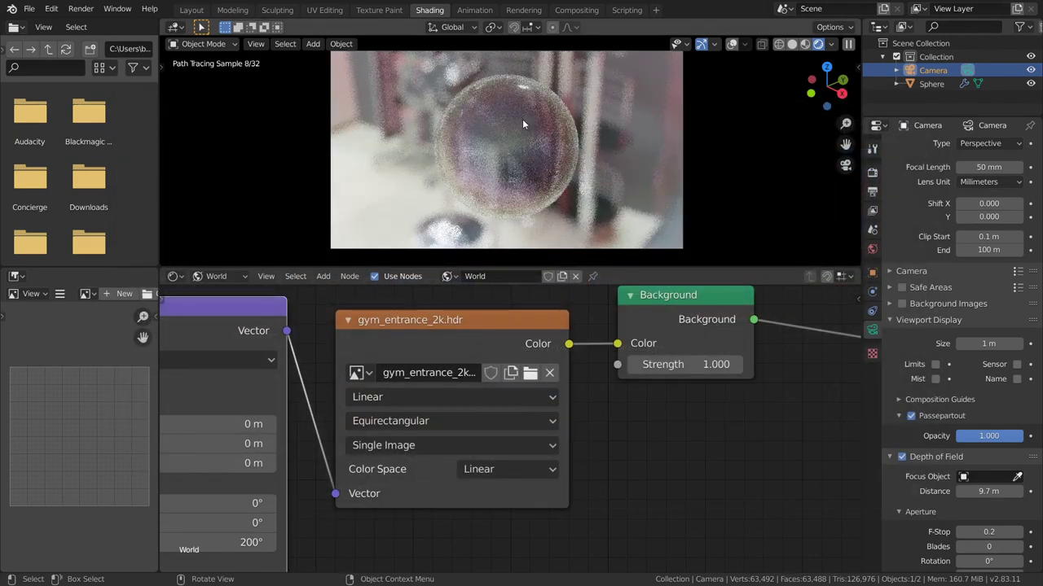
pyautogui.scroll(2, 581, 124)
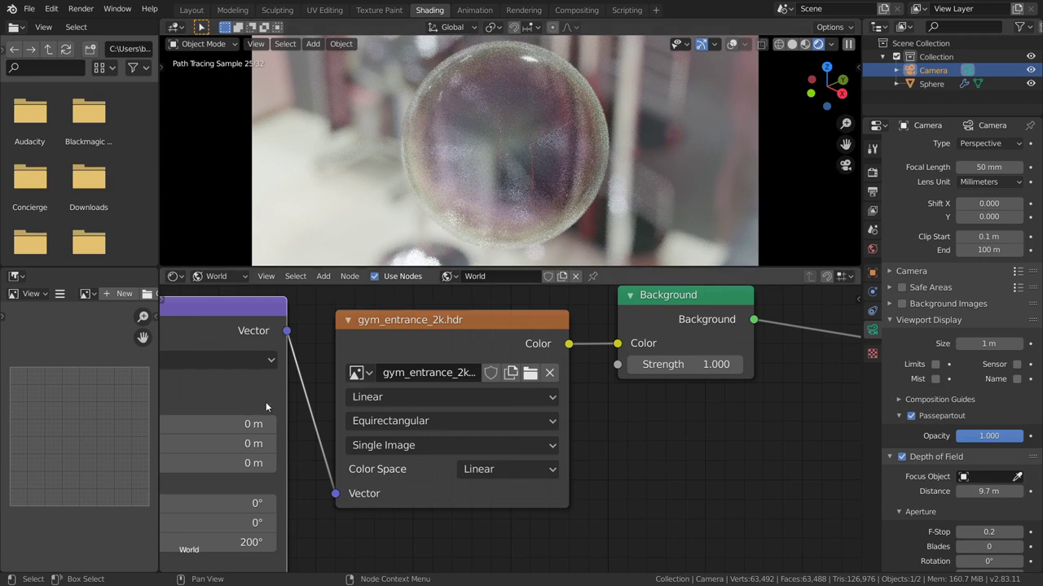
pyautogui.moveTo(265, 406); pyautogui.dragTo(370, 386, button='middle')
pyautogui.click(323, 525)
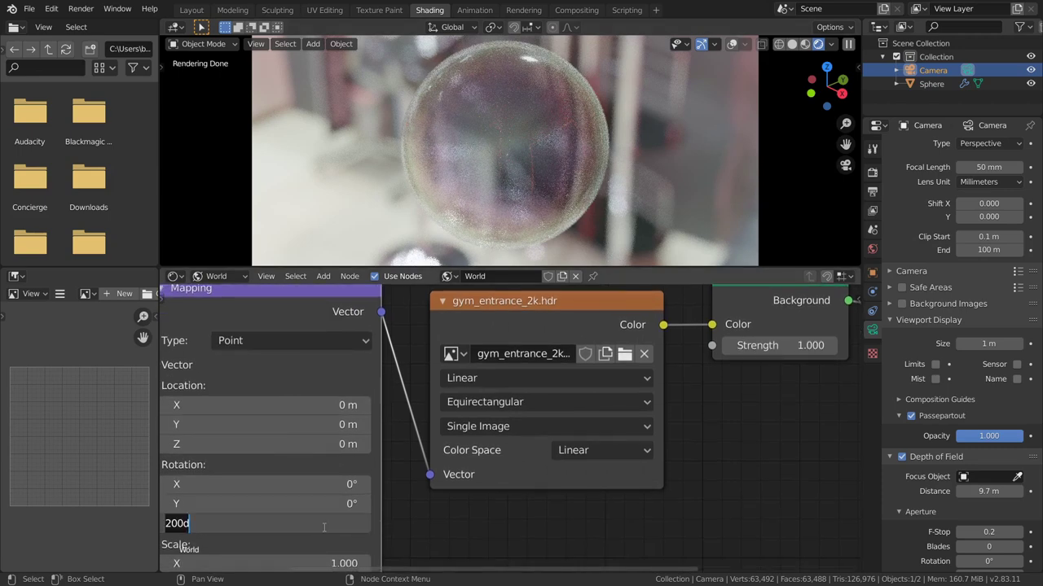
pyautogui.press('Return')
# Step: Switch the environment image back to mall_parking_lot_2k.hdr
pyautogui.scroll(-1, 565, 169)
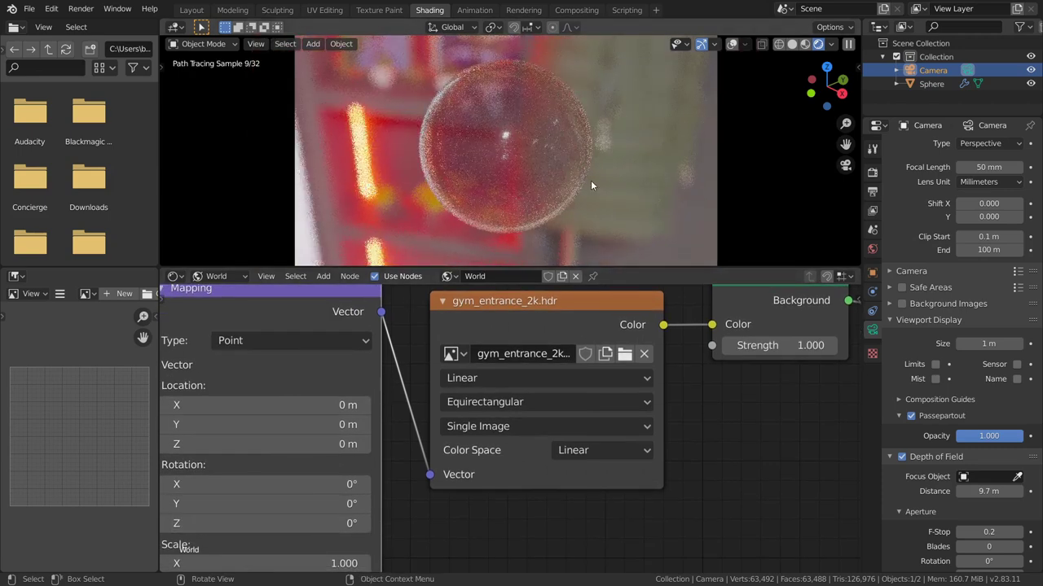
pyautogui.click(453, 354)
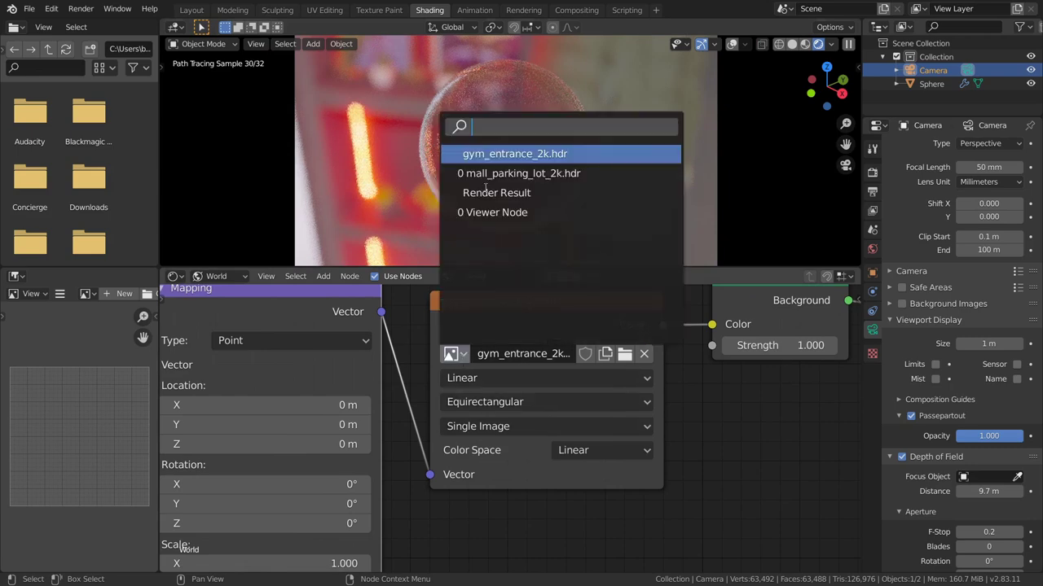
pyautogui.click(510, 173)
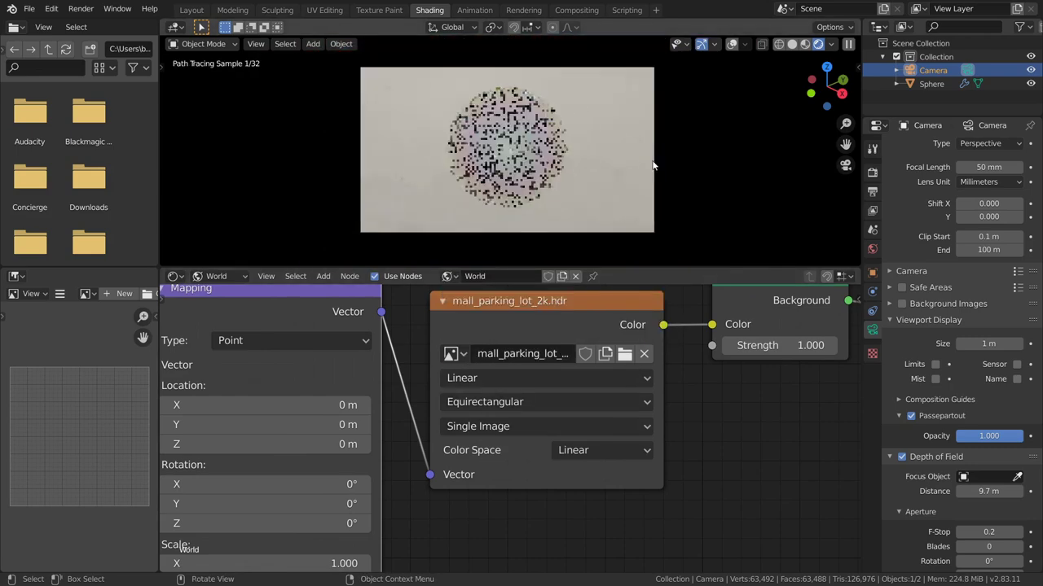
pyautogui.moveTo(513, 161); pyautogui.dragTo(538, 131, button='middle')
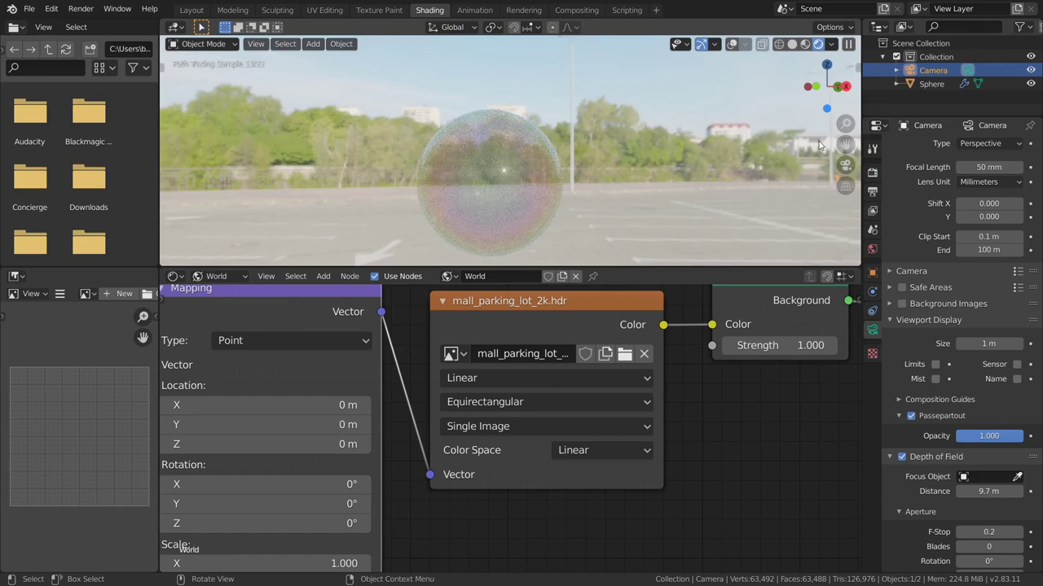
# Step: Return the node editor to the object's material and delete the bubble sphere
pyautogui.click(216, 276)
pyautogui.click(220, 298)
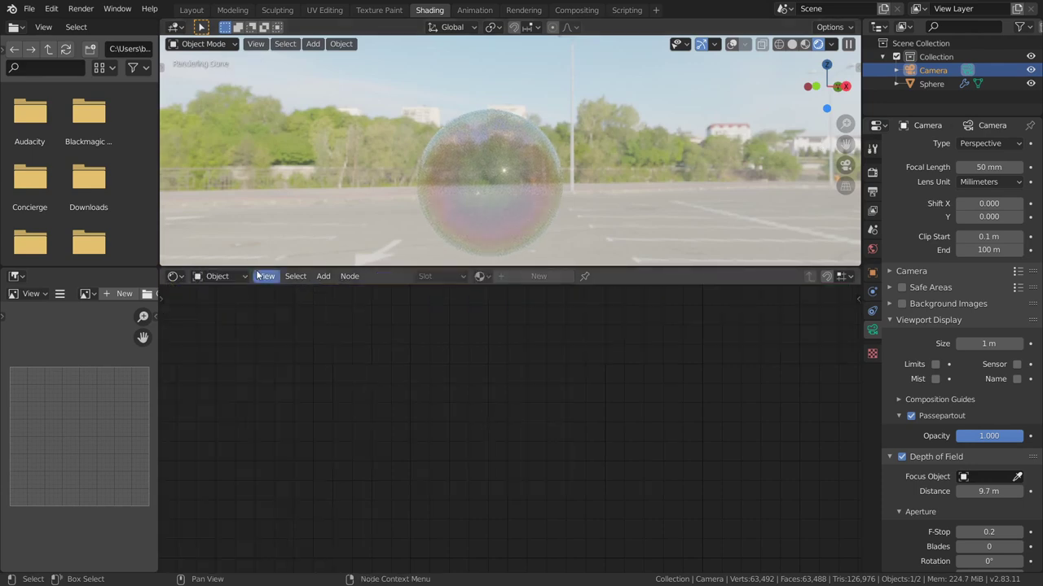
pyautogui.click(845, 165)
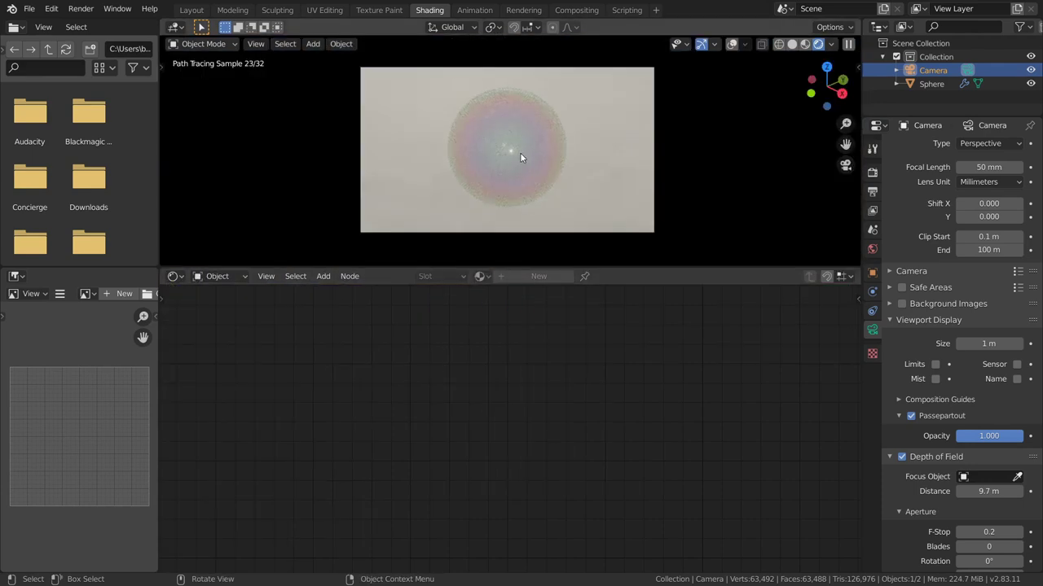
pyautogui.scroll(2, 509, 145)
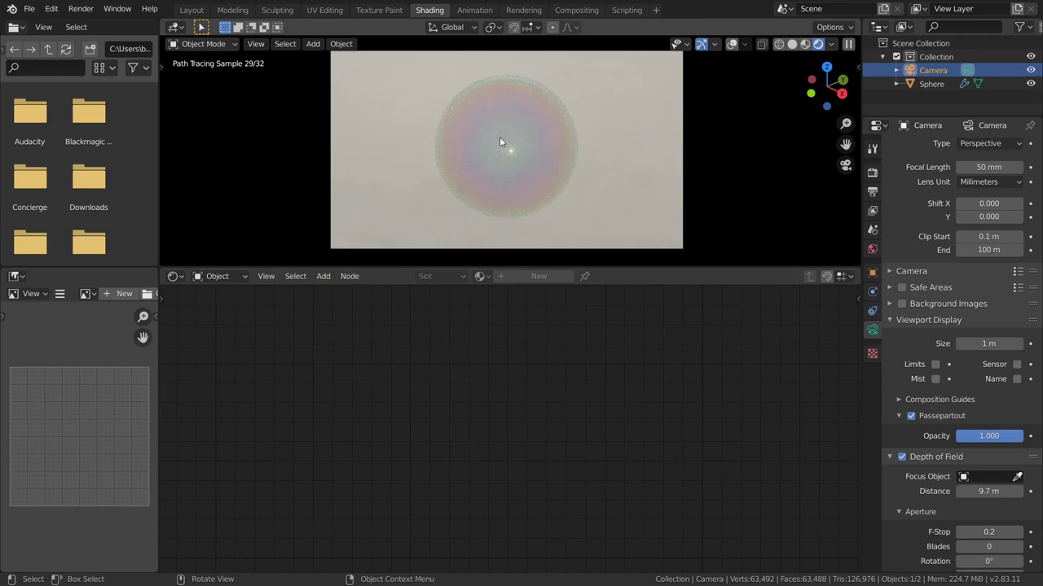
pyautogui.click(501, 142)
pyautogui.press('x')
pyautogui.click(502, 141)
# Step: Add a torus, shade it smooth and scale it larger
pyautogui.hotkey('shift', 'a')
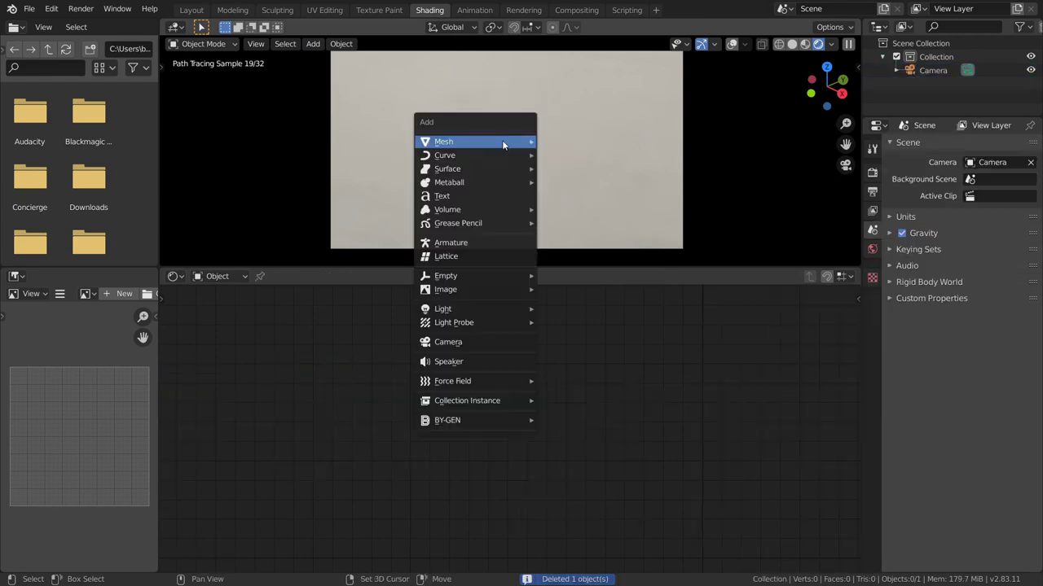
pyautogui.moveTo(505, 141)
pyautogui.click(565, 235)
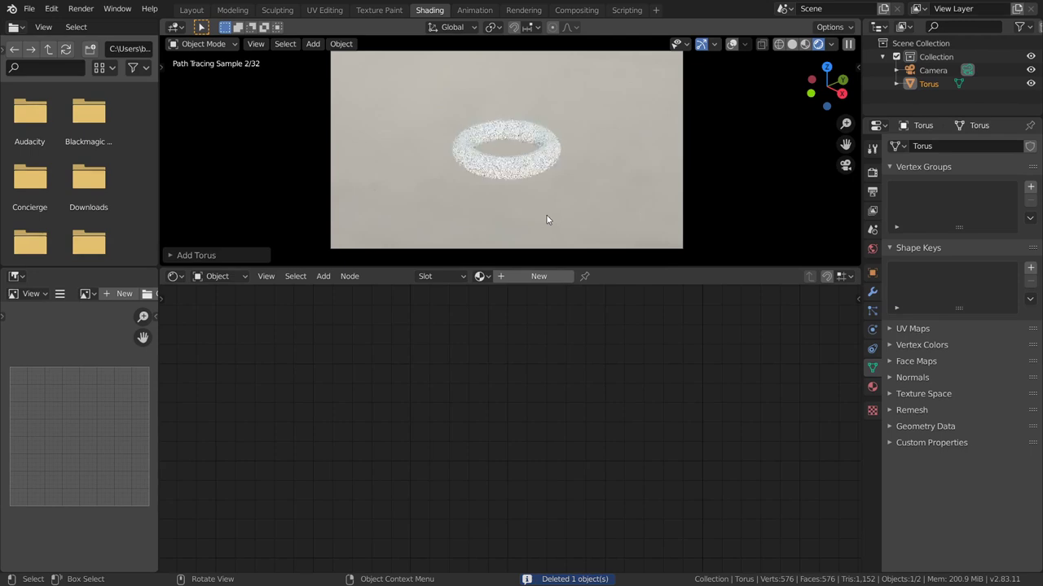
pyautogui.rightClick(517, 167)
pyautogui.click(518, 167)
pyautogui.press('s')
pyautogui.click(684, 160)
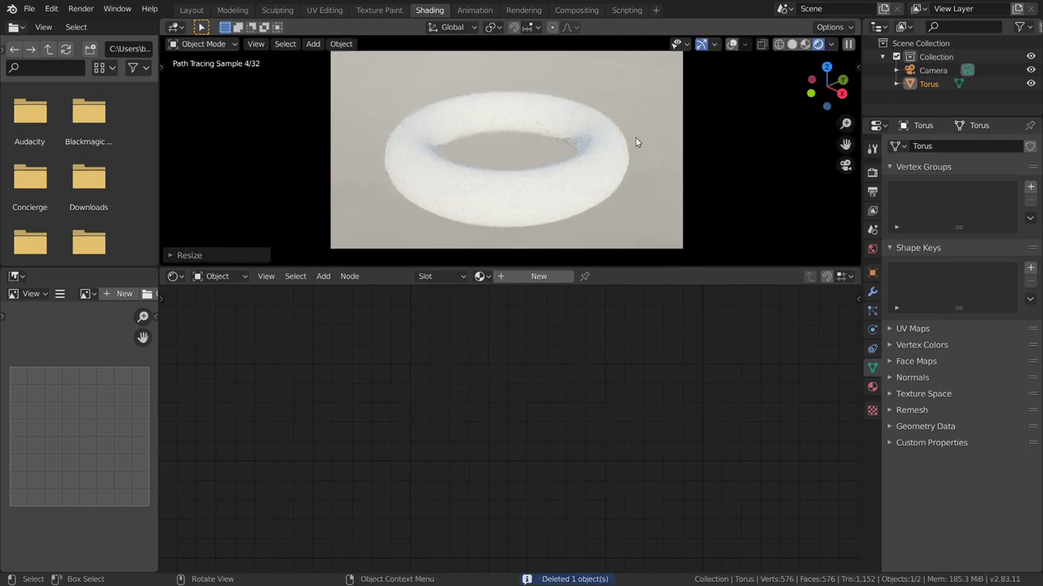
# Step: Give the torus Solidify and Subdivision Surface modifiers, applying the subdivision
pyautogui.click(480, 276)
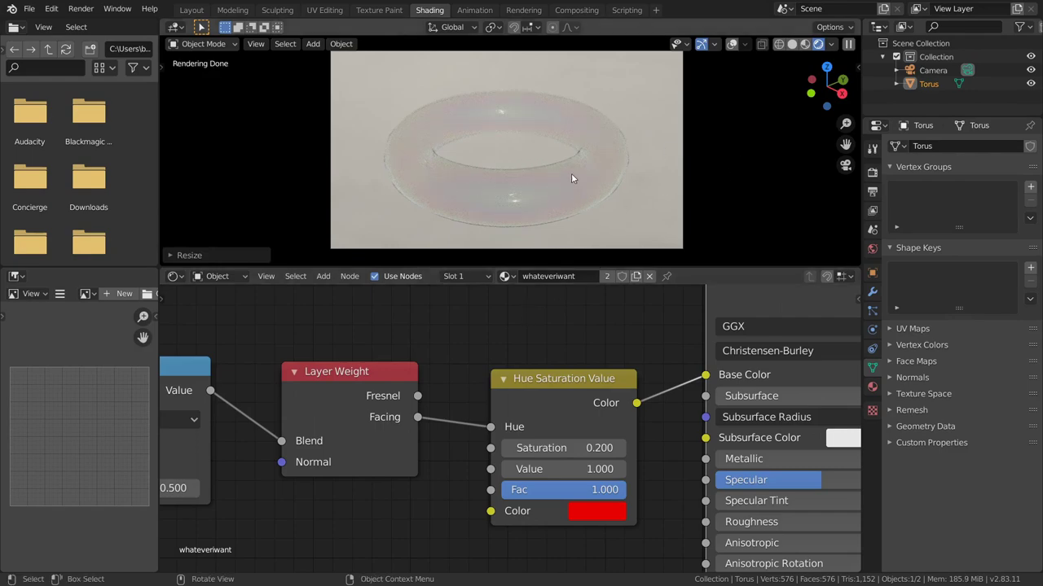
pyautogui.scroll(6, 570, 171)
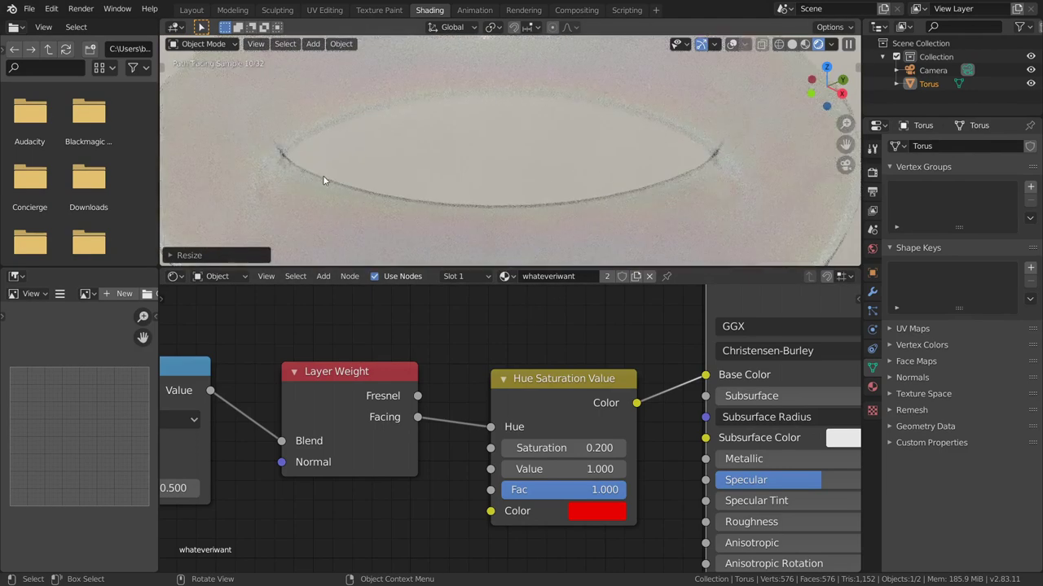
pyautogui.scroll(-5, 690, 138)
pyautogui.click(871, 291)
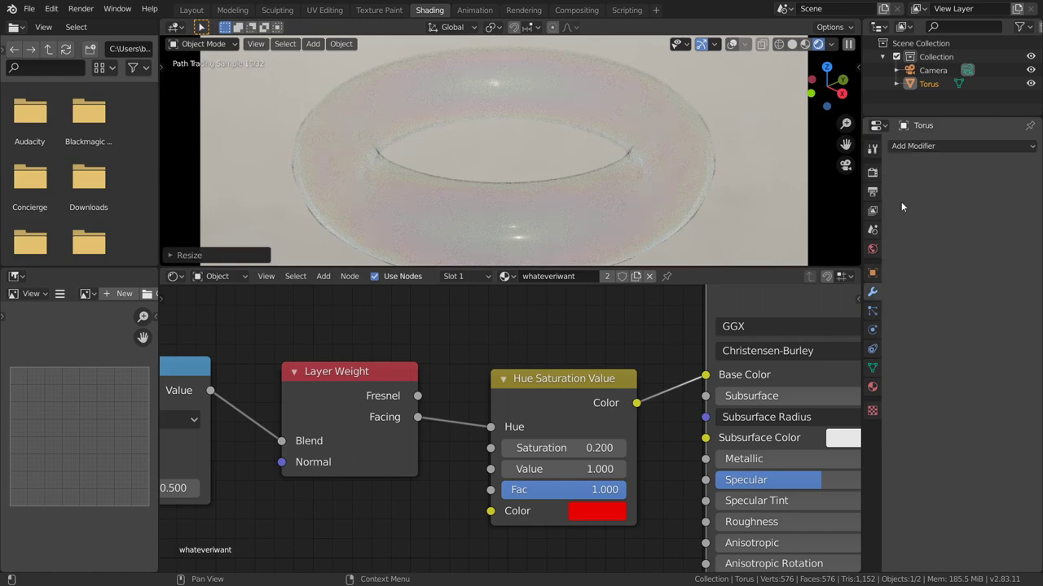
pyautogui.click(911, 147)
pyautogui.click(761, 356)
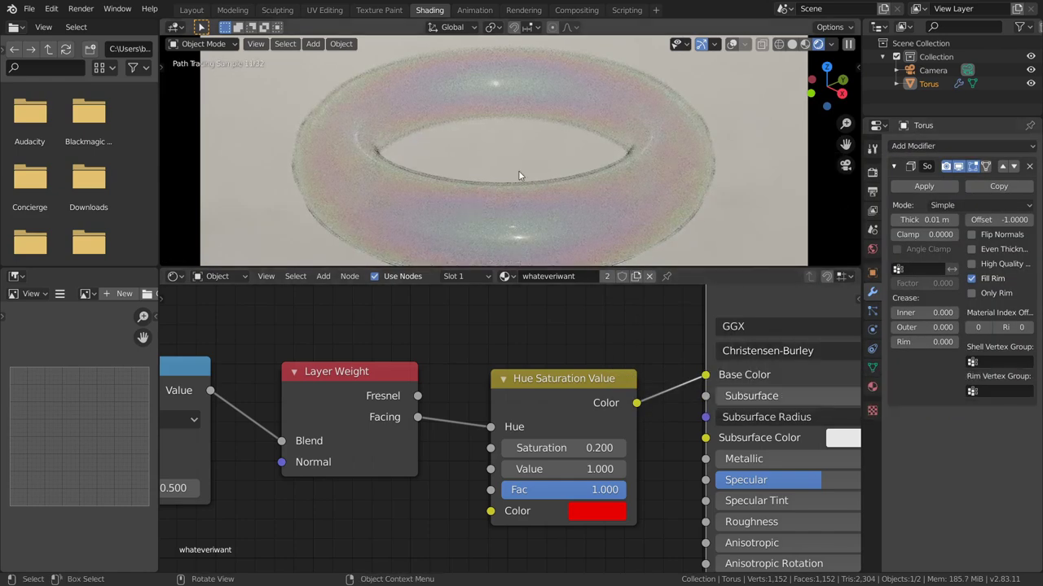
pyautogui.scroll(-2, 602, 175)
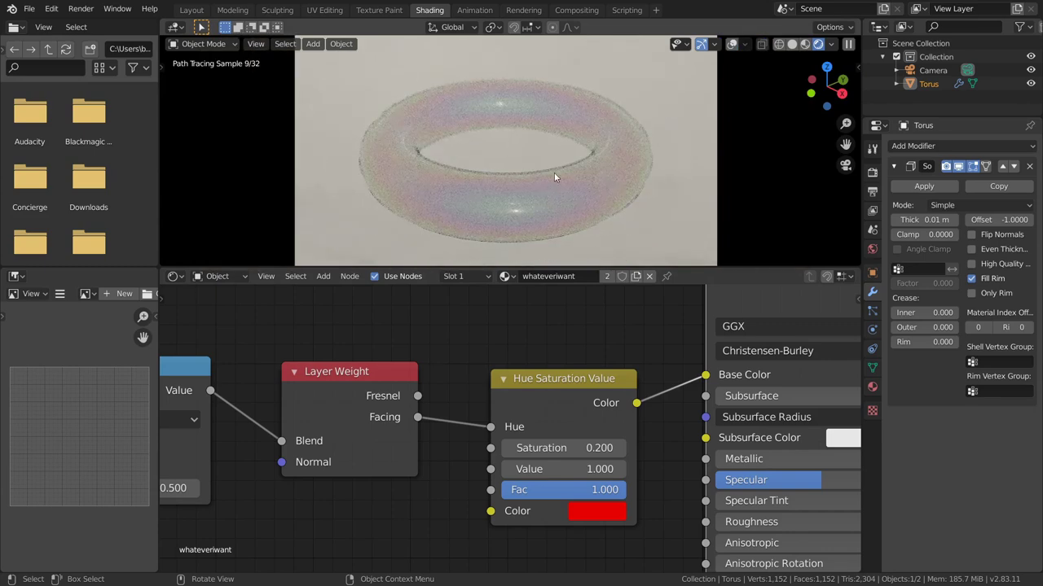
pyautogui.click(912, 146)
pyautogui.click(778, 366)
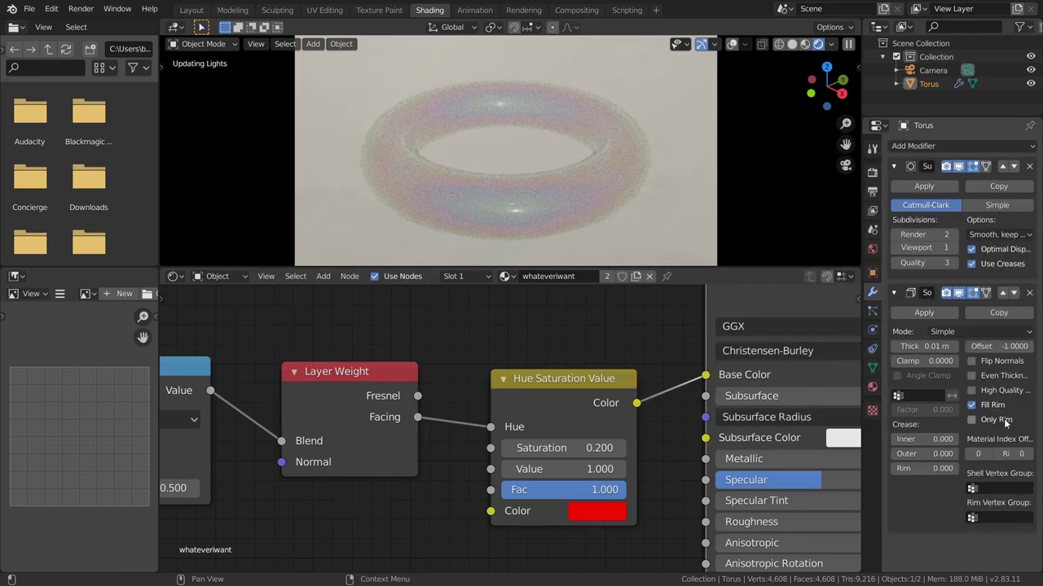
pyautogui.click(922, 186)
# Step: Orbit around the torus to inspect it from above and from low angles
pyautogui.moveTo(602, 175); pyautogui.dragTo(594, 171, button='middle')
pyautogui.scroll(2, 595, 171)
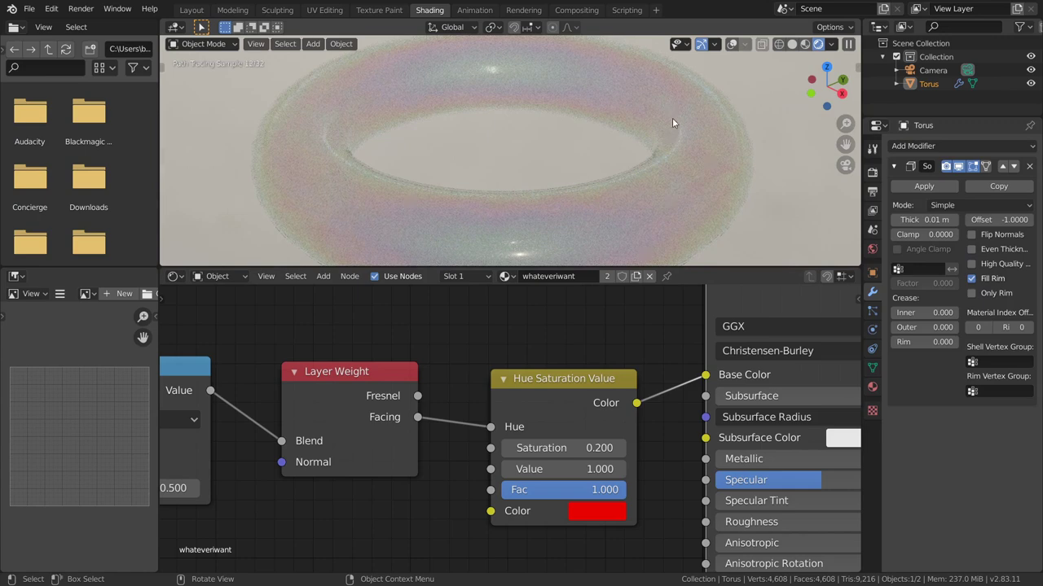
pyautogui.moveTo(672, 119); pyautogui.dragTo(617, 149, button='middle')
pyautogui.press('KP_0')
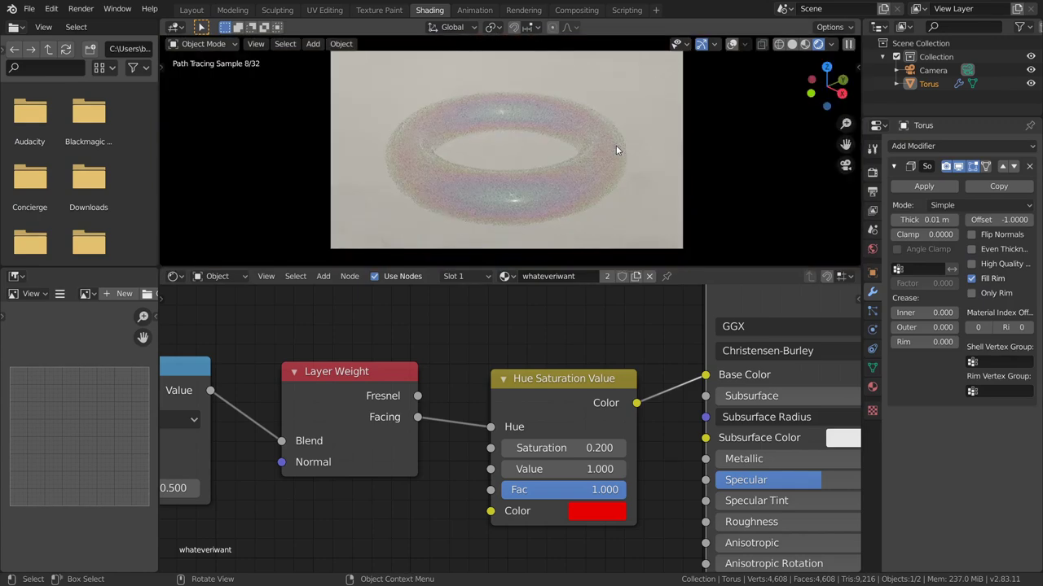
pyautogui.moveTo(570, 172); pyautogui.dragTo(598, 138, button='middle')
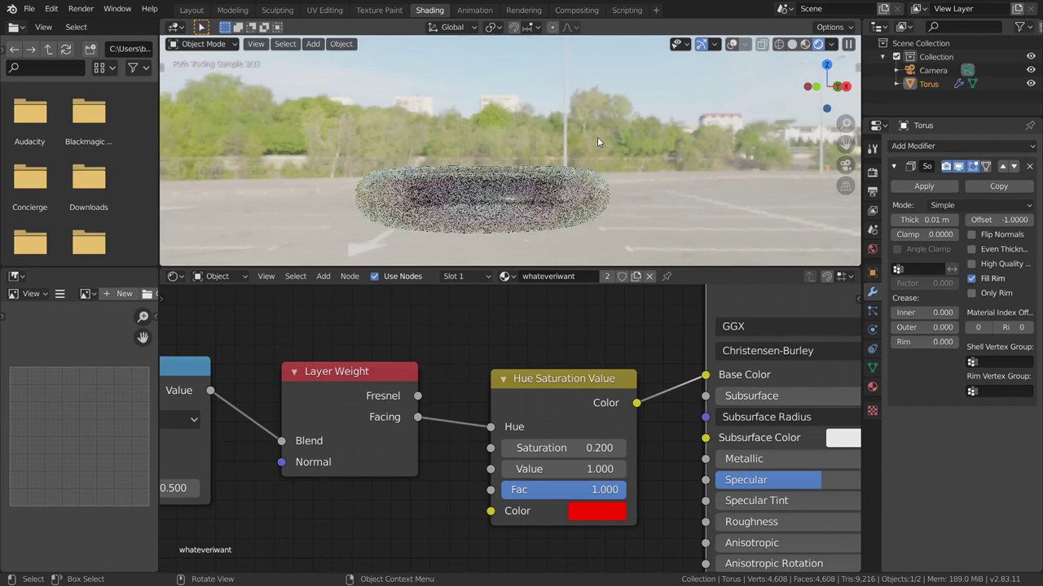
pyautogui.moveTo(486, 172); pyautogui.dragTo(478, 192, button='middle')
# Step: Replace the torus with a smooth-shaded UV sphere at subdivision level 1
pyautogui.press('x')
pyautogui.click(503, 172)
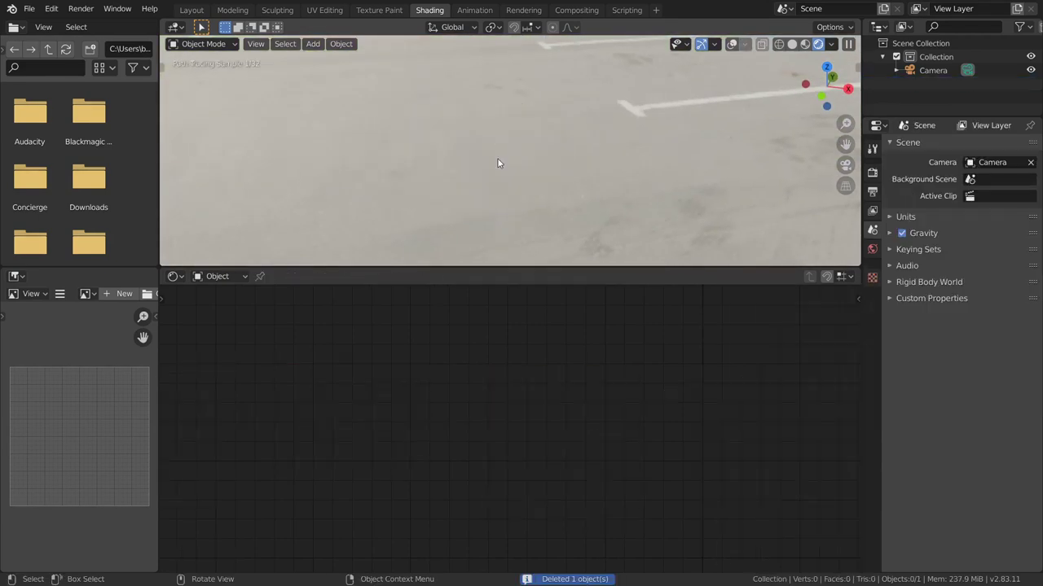
pyautogui.hotkey('shift', 'a')
pyautogui.moveTo(491, 152)
pyautogui.click(567, 192)
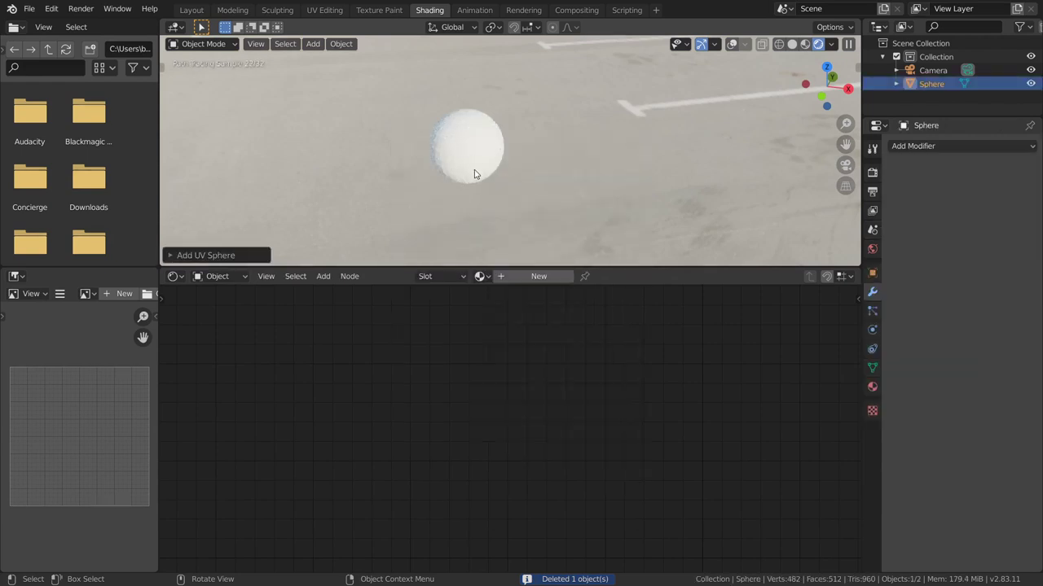
pyautogui.rightClick(463, 167)
pyautogui.click(461, 166)
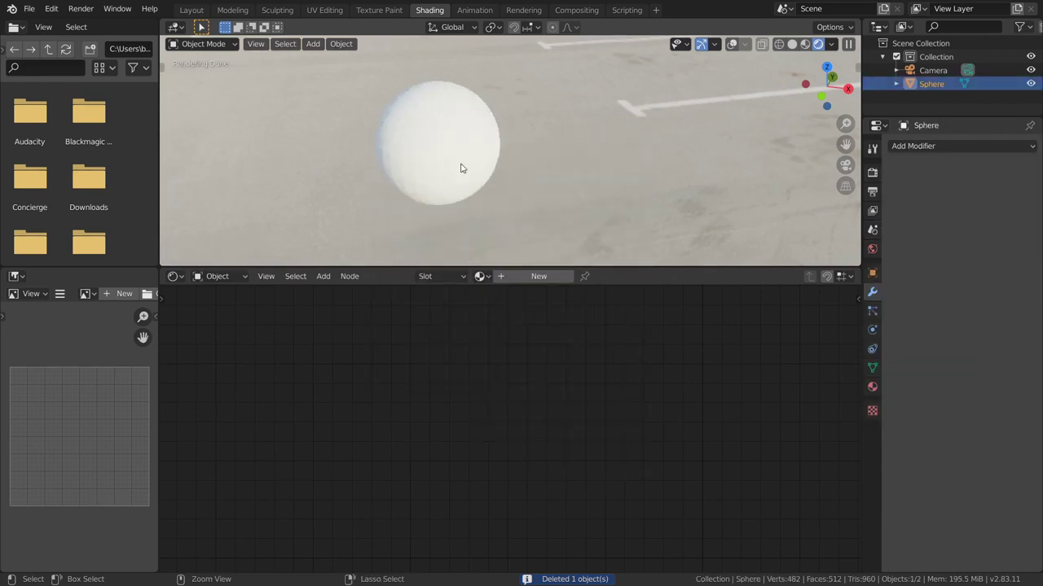
pyautogui.hotkey('ctrl', '1')
# Step: Add Subdivision Surface and Solidify modifiers, assign the whateveriwant material, and view through the camera
pyautogui.click(930, 147)
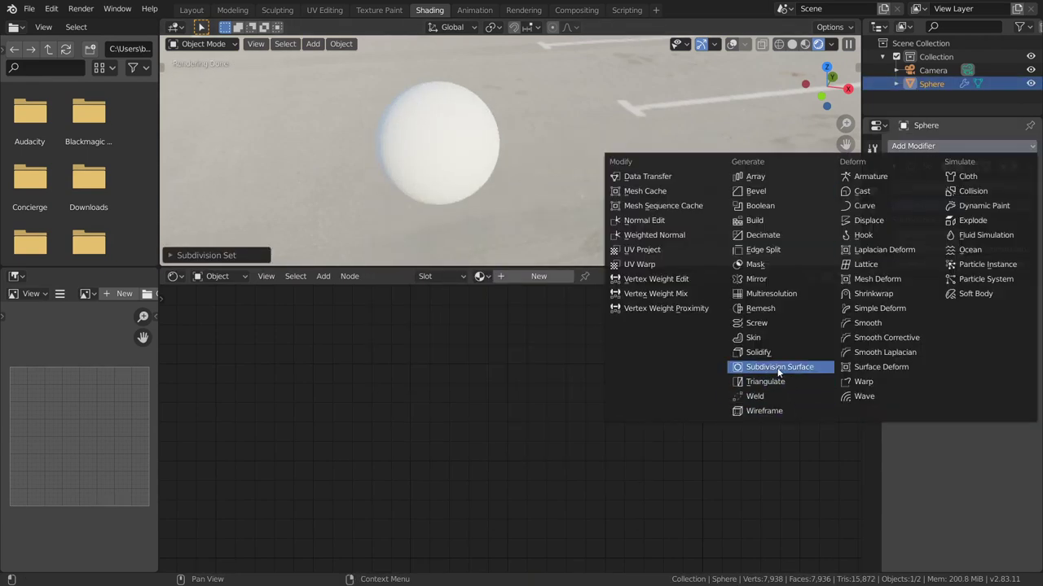
pyautogui.click(778, 368)
pyautogui.click(909, 146)
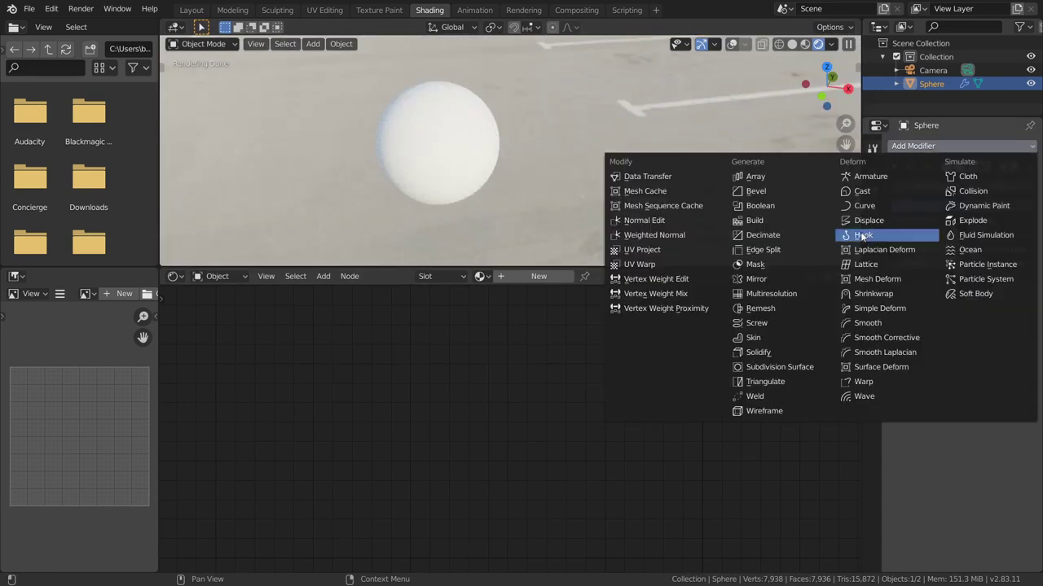
pyautogui.click(766, 349)
pyautogui.click(480, 277)
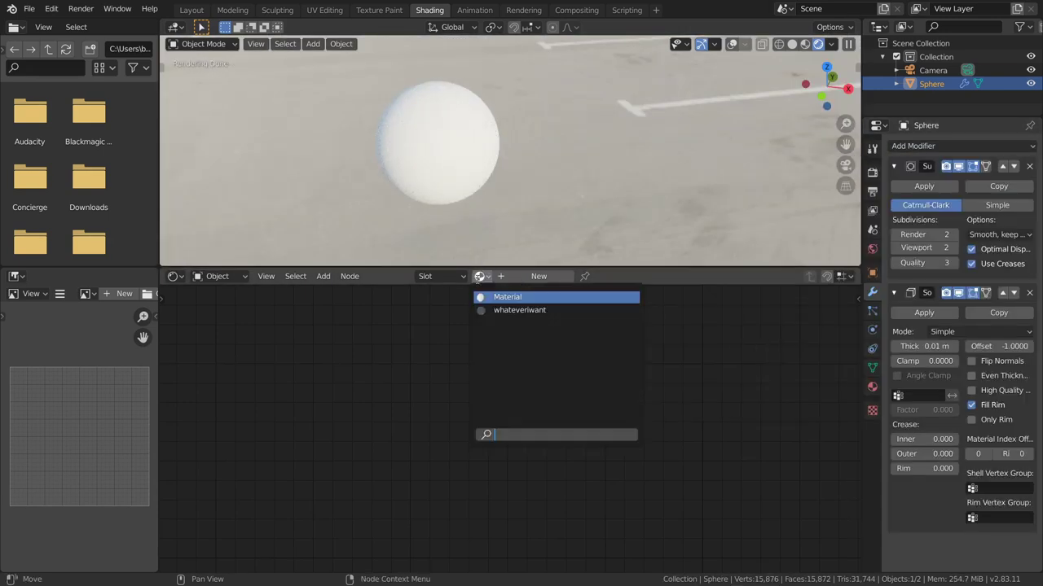
pyautogui.click(519, 310)
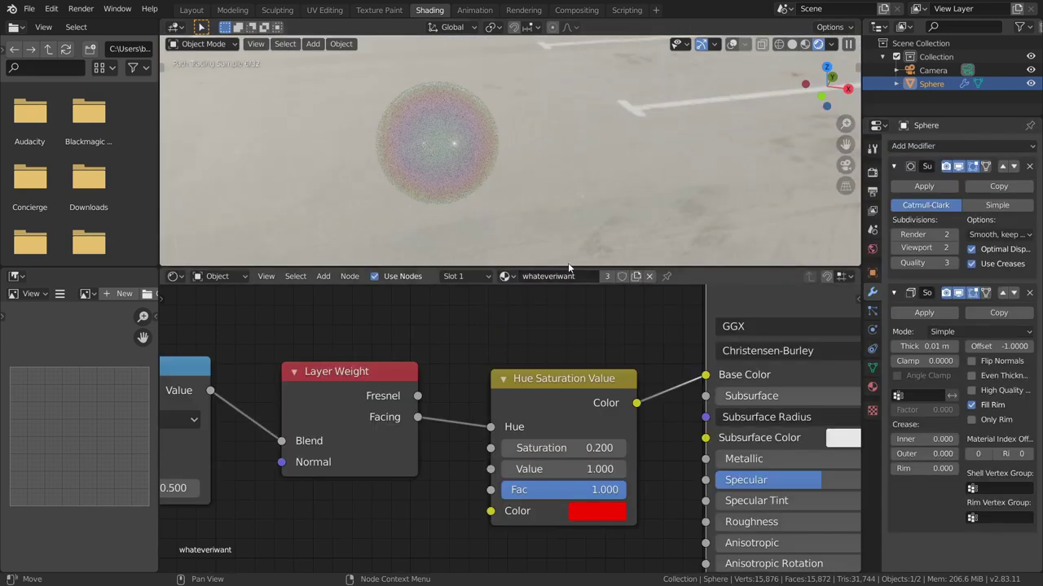
pyautogui.click(845, 165)
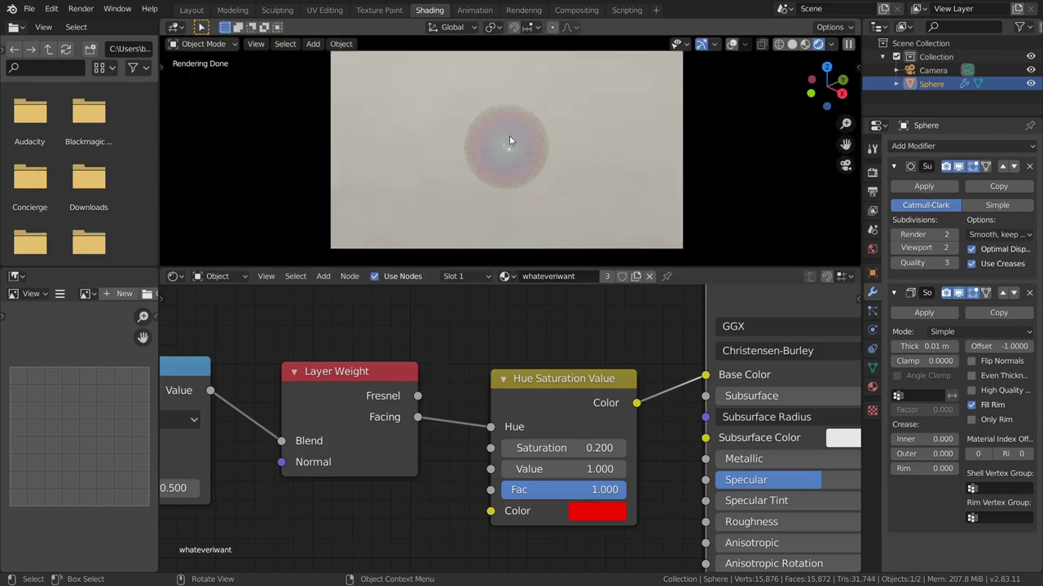
# Step: Rescale the sphere until it fills more of the camera frame
pyautogui.press('s')
pyautogui.click(583, 118)
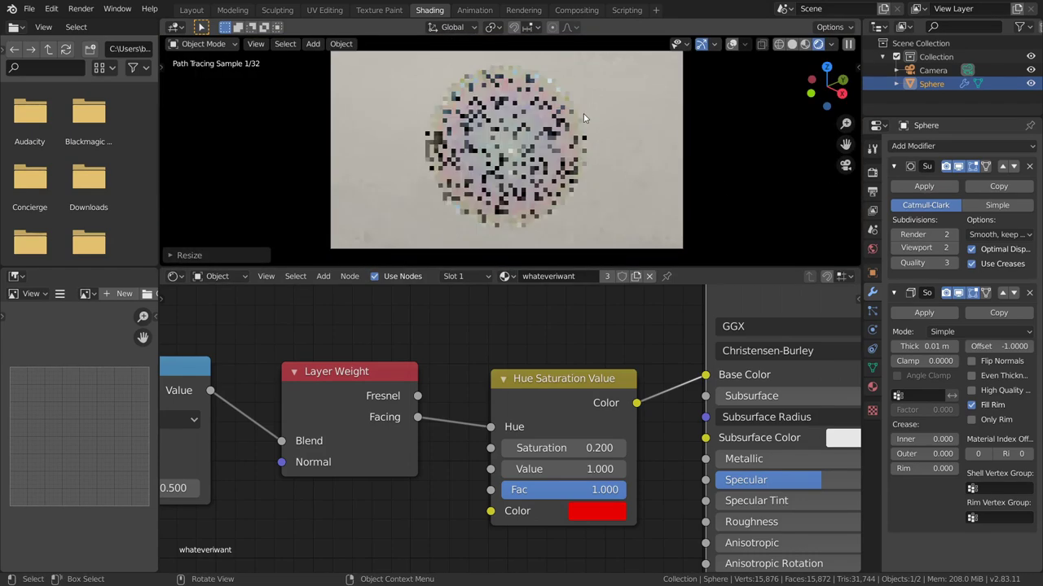
pyautogui.press('s')
pyautogui.click(526, 172)
pyautogui.press('s')
pyautogui.click(566, 95)
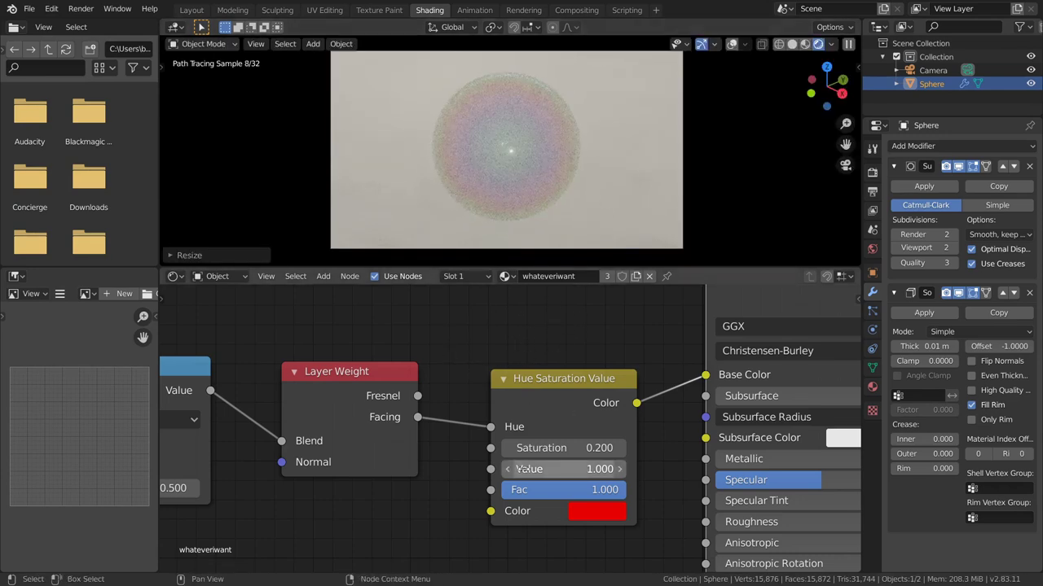
# Step: Try a hue Saturation of 2 and an Alpha near 0.336, undoing both
pyautogui.click(562, 448)
pyautogui.write('2')
pyautogui.press('Return')
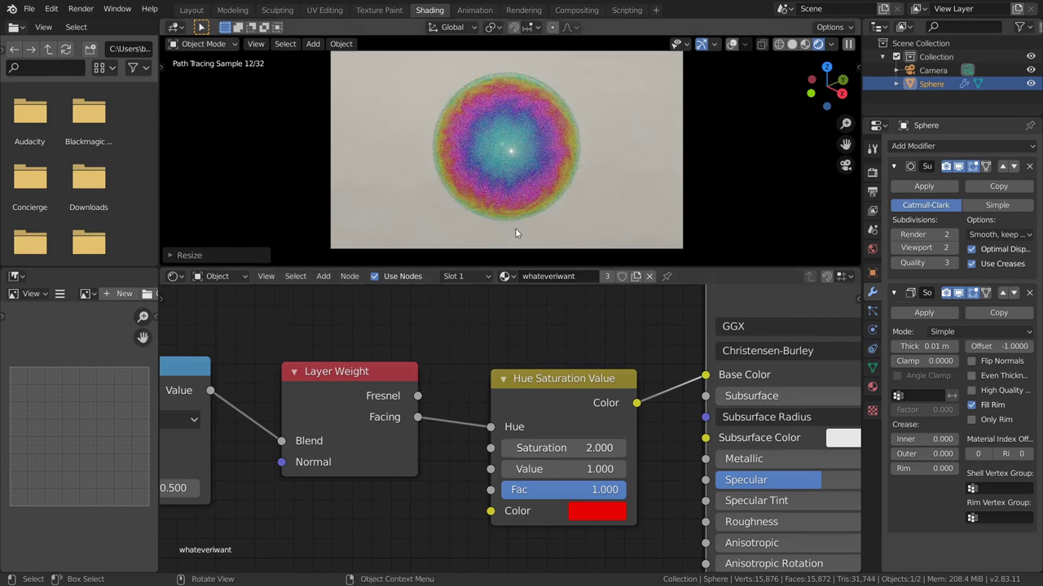
pyautogui.hotkey('ctrl', 'z')
pyautogui.moveTo(327, 395); pyautogui.dragTo(722, 399, button='middle')
pyautogui.moveTo(275, 428); pyautogui.dragTo(495, 429, button='middle')
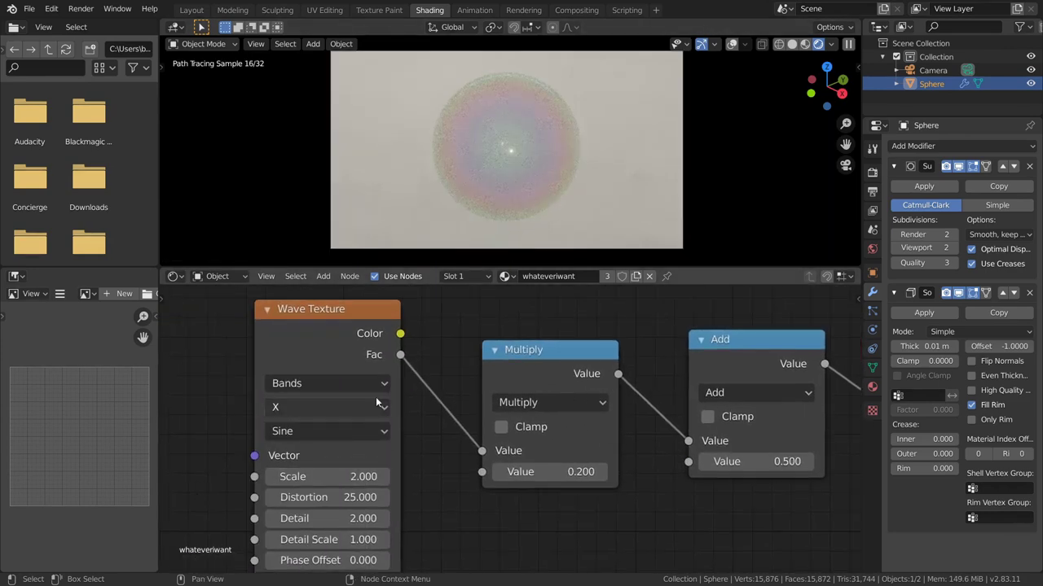
pyautogui.keyDown('ctrl'); pyautogui.hscroll(10, 421, 399); pyautogui.keyUp('ctrl')
pyautogui.scroll(-3, 562, 412)
pyautogui.scroll(2, 688, 435)
pyautogui.moveTo(688, 435); pyautogui.dragTo(531, 402, button='middle')
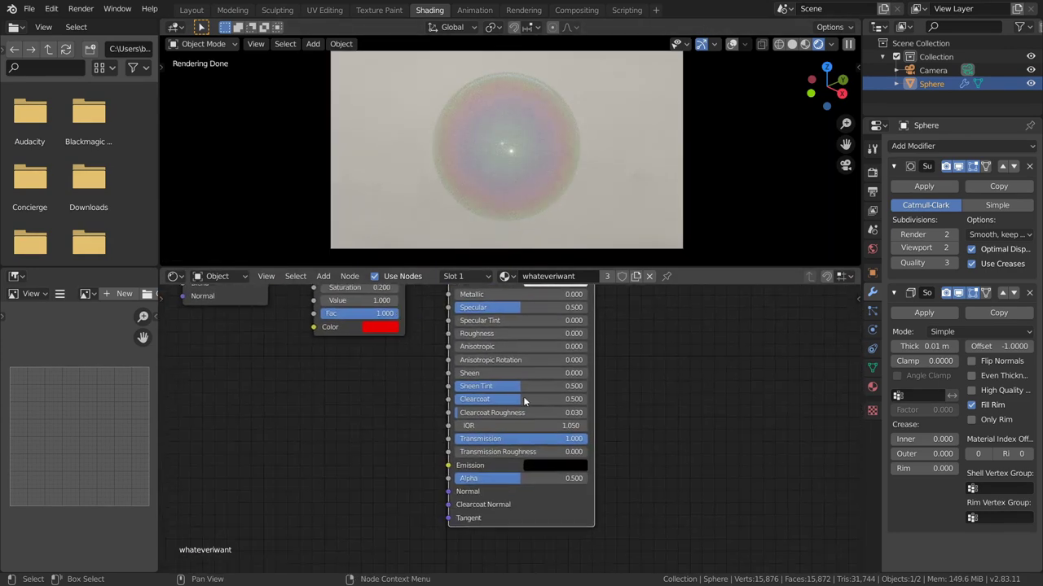
pyautogui.scroll(4, 531, 401)
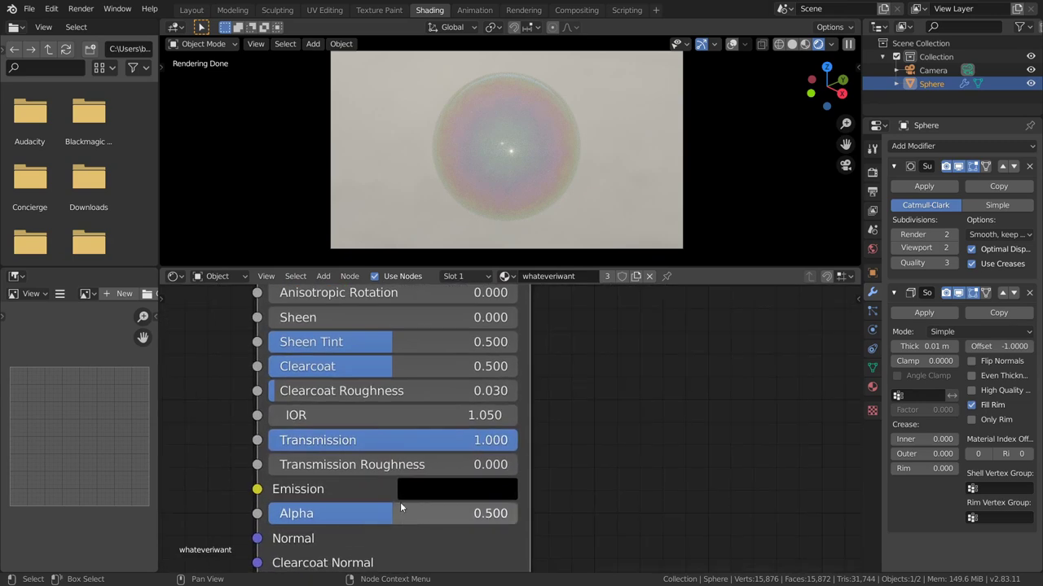
pyautogui.moveTo(389, 515); pyautogui.dragTo(352, 513)
pyautogui.hotkey('ctrl', 'z')
# Step: Set the Principled BSDF IOR to 1.04, then orbit and return to the camera view
pyautogui.moveTo(480, 419); pyautogui.dragTo(470, 462, button='middle')
pyautogui.click(470, 458)
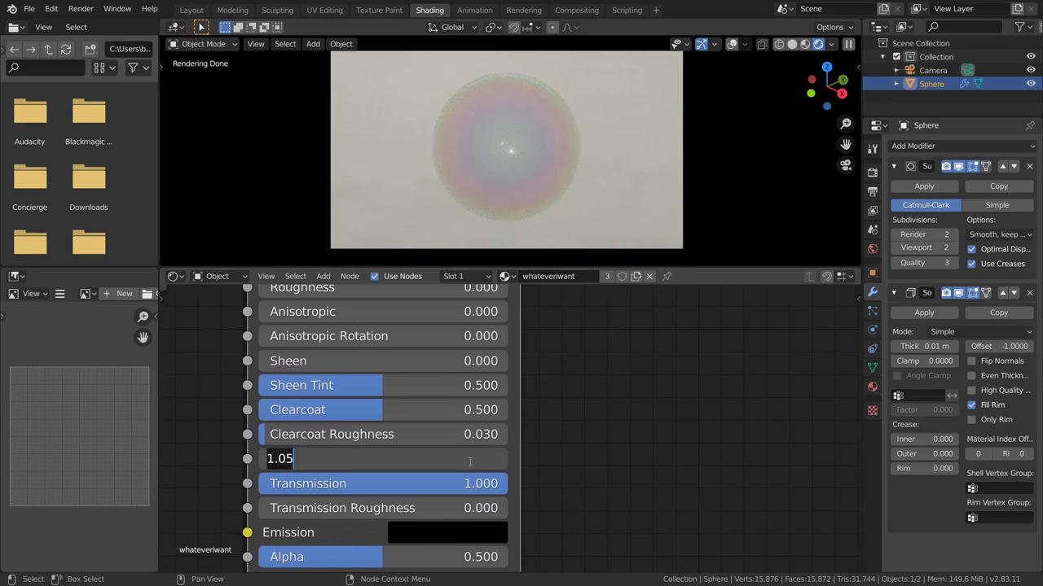
pyautogui.write('1')
pyautogui.press('Return')
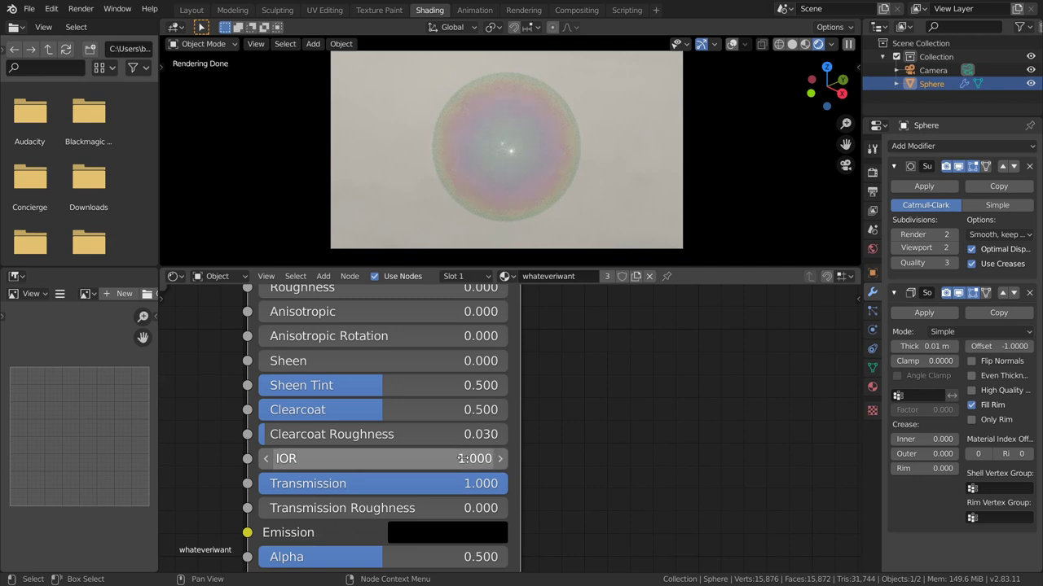
pyautogui.click(466, 459)
pyautogui.write('1.04')
pyautogui.press('Return')
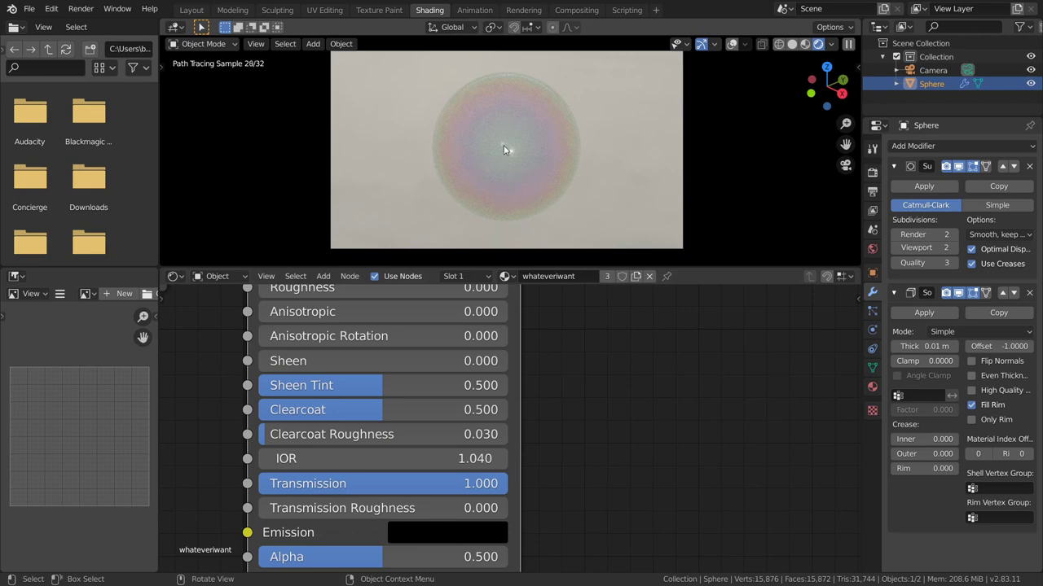
pyautogui.moveTo(537, 235); pyautogui.dragTo(567, 128, button='middle')
pyautogui.scroll(-2, 547, 149)
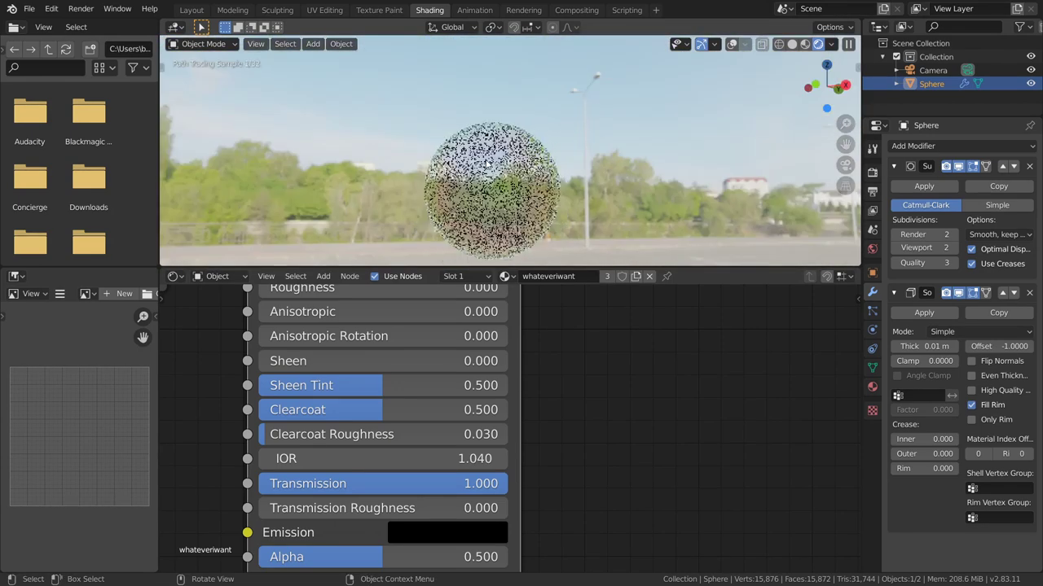
pyautogui.click(845, 166)
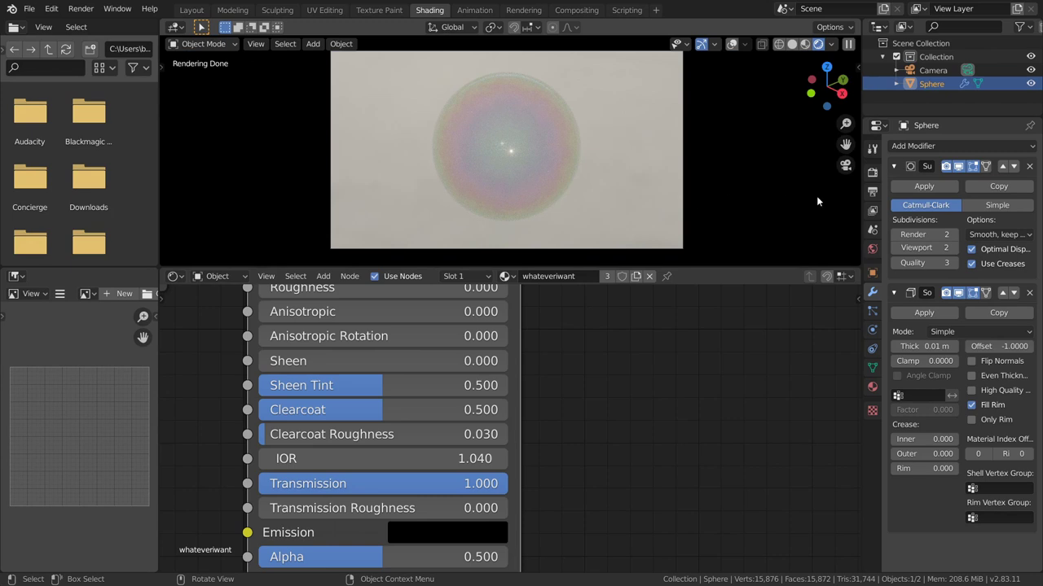
# Step: Set the Color Management Exposure to 1.0 in Render Properties
pyautogui.click(871, 172)
pyautogui.scroll(-1, 951, 425)
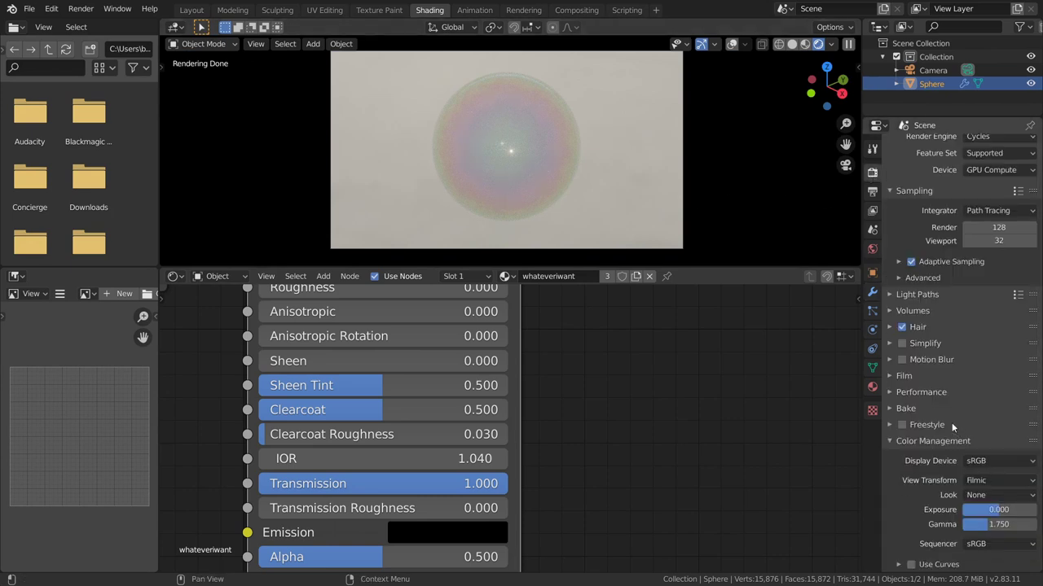
pyautogui.click(1006, 511)
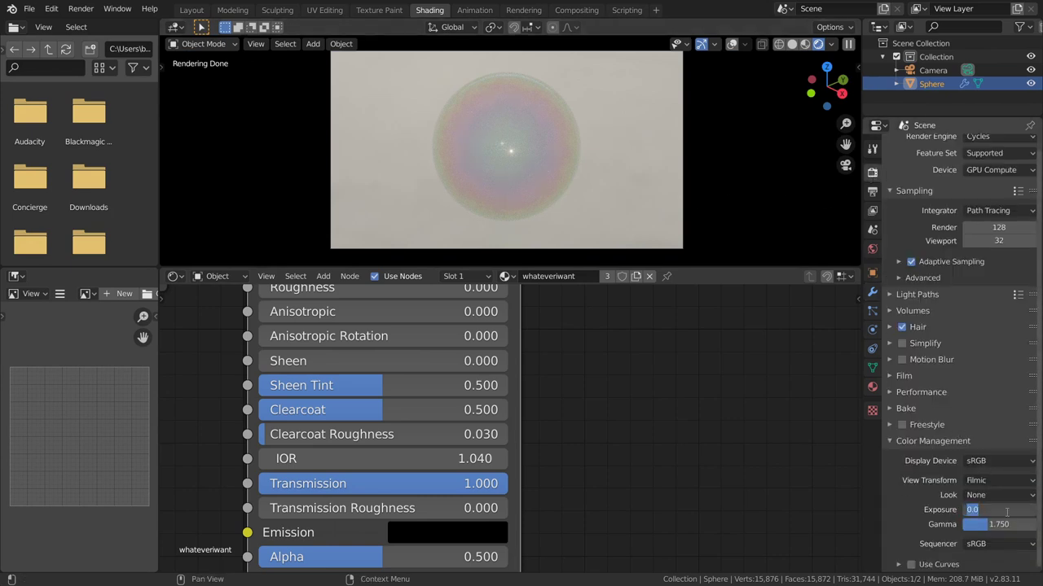
pyautogui.write('1')
pyautogui.press('Return')
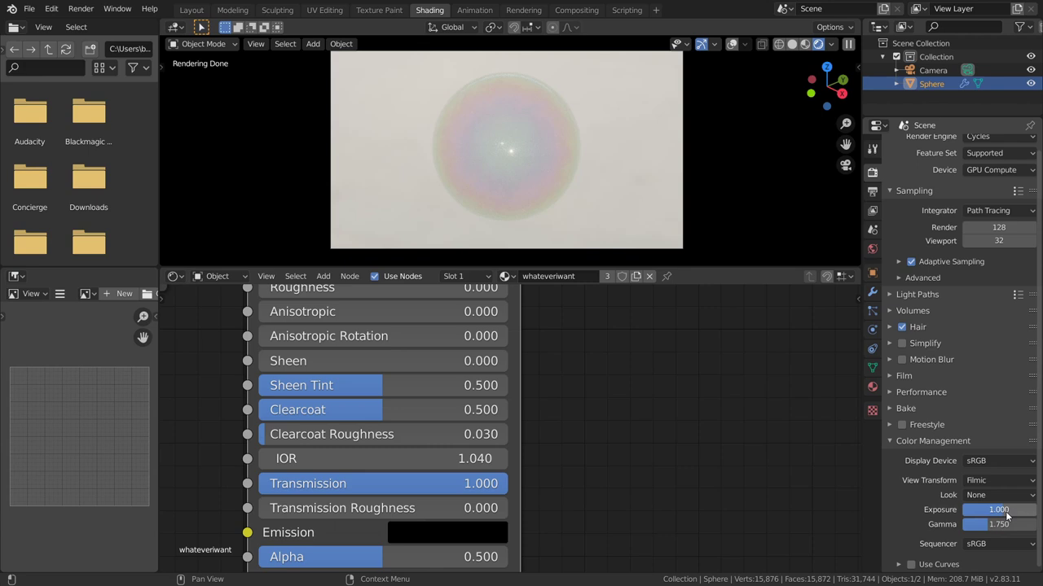